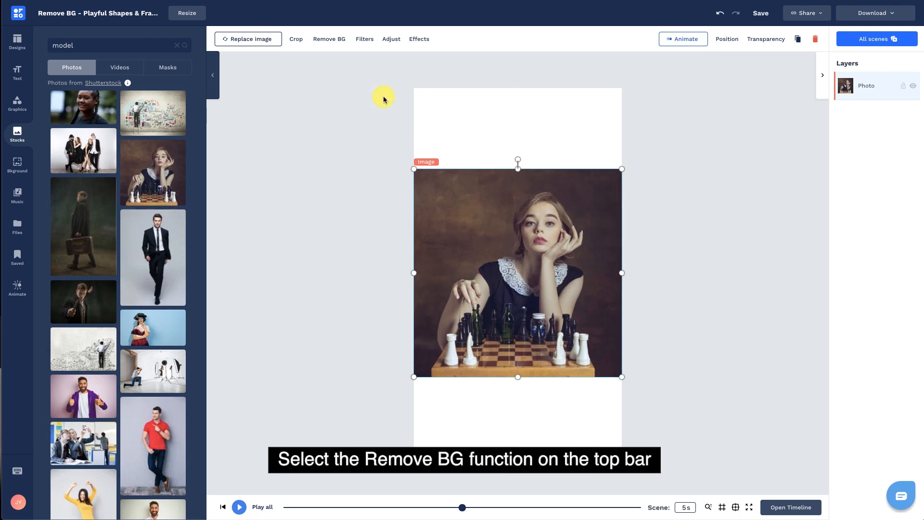
# Step: Remove the background from the selected chess player photo, accepting the use of one credit
pyautogui.click(340, 46)
pyautogui.click(650, 133)
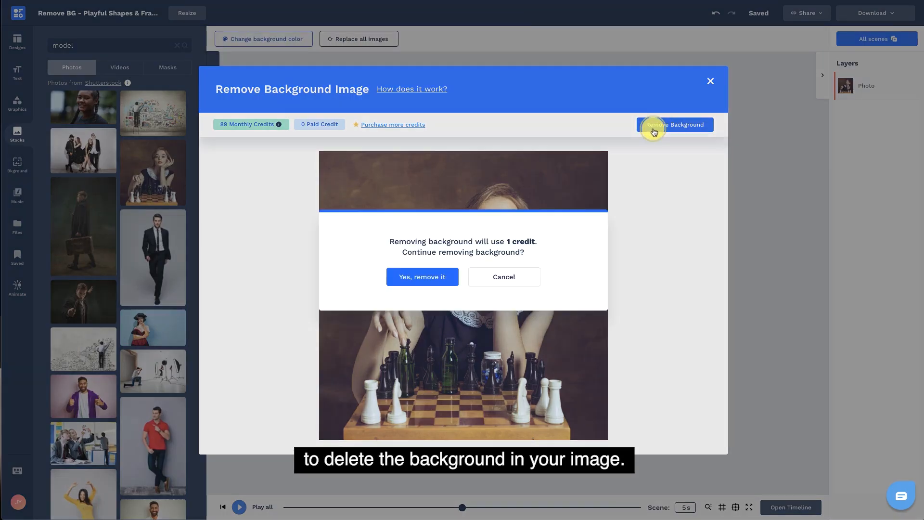
pyautogui.click(429, 278)
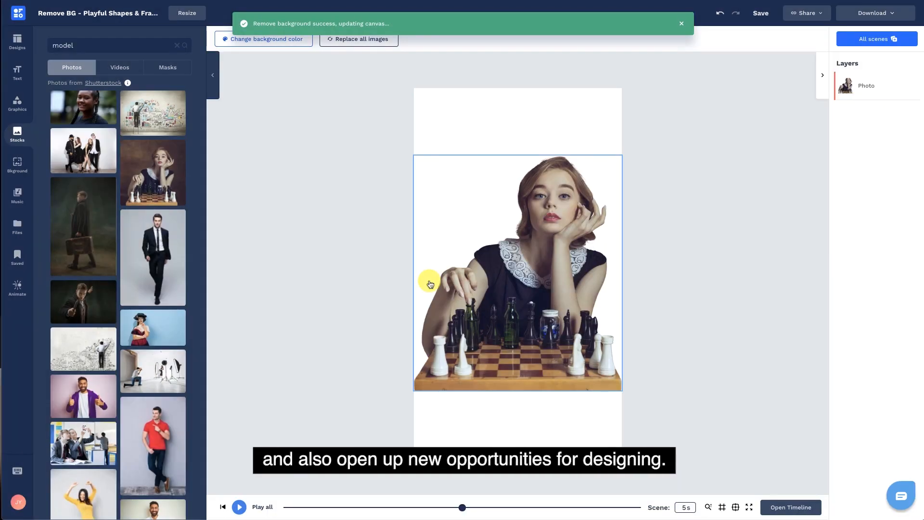
# Step: Scale down the chess player cutout and position it near the middle of the page with margins on both sides
pyautogui.click(448, 281)
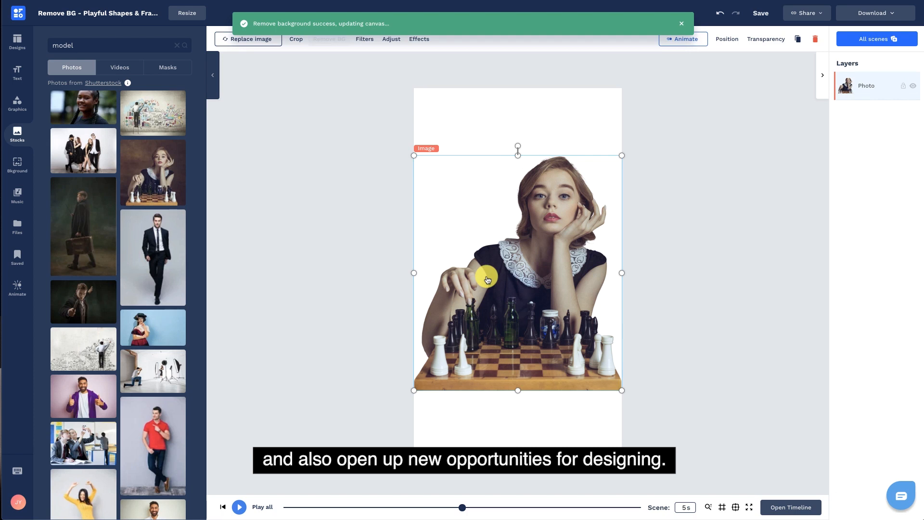
pyautogui.moveTo(413, 158); pyautogui.dragTo(456, 209)
pyautogui.moveTo(512, 285); pyautogui.dragTo(521, 282)
pyautogui.click(345, 260)
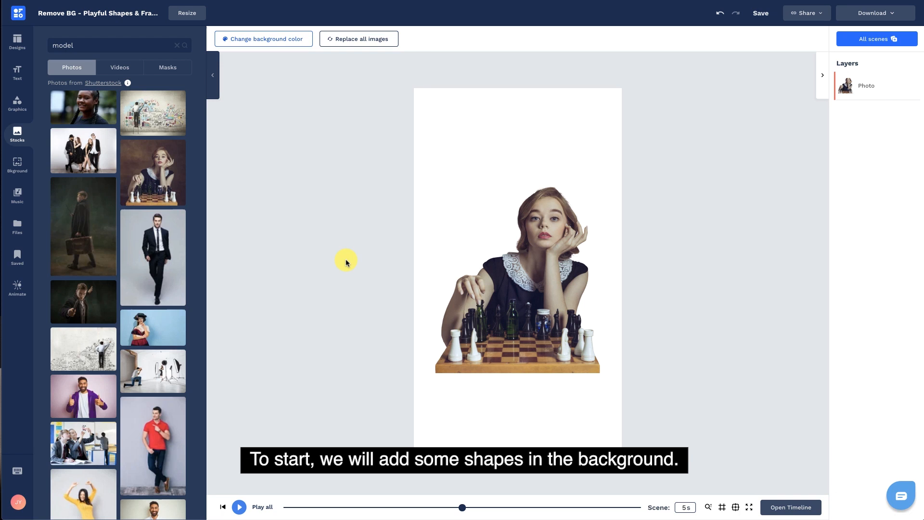
# Step: Add the pale blue-grey blob from the Abstract Shapes 2 graphics and shrink it over the lower right of the photo
pyautogui.click(28, 107)
pyautogui.click(146, 189)
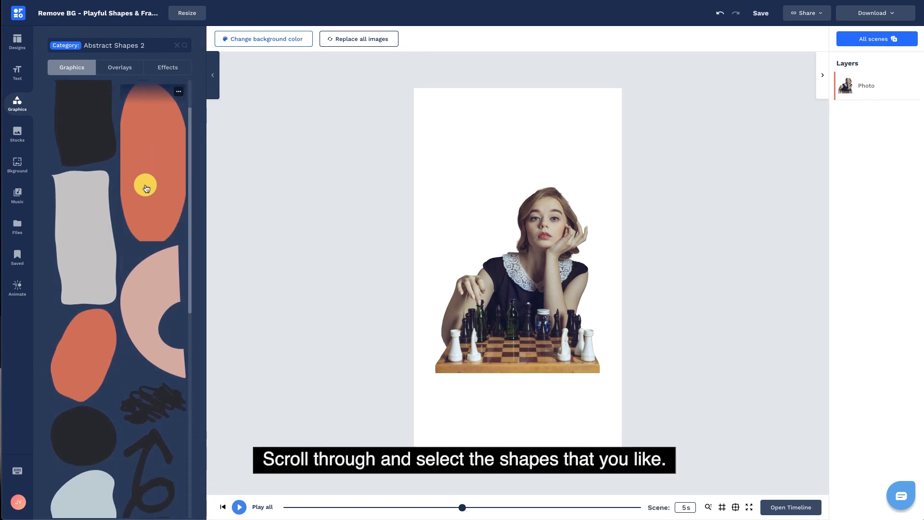
pyautogui.scroll(-5, 145, 186)
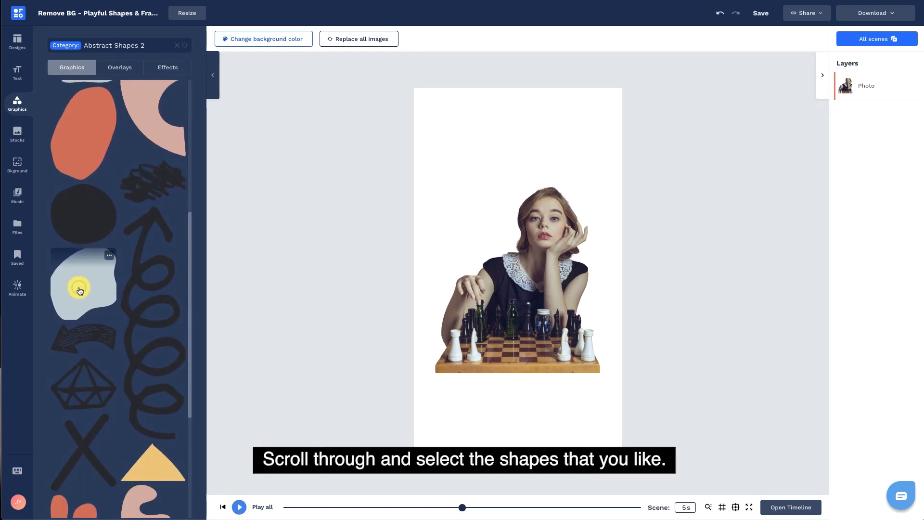
pyautogui.click(79, 290)
pyautogui.moveTo(440, 264); pyautogui.dragTo(517, 303)
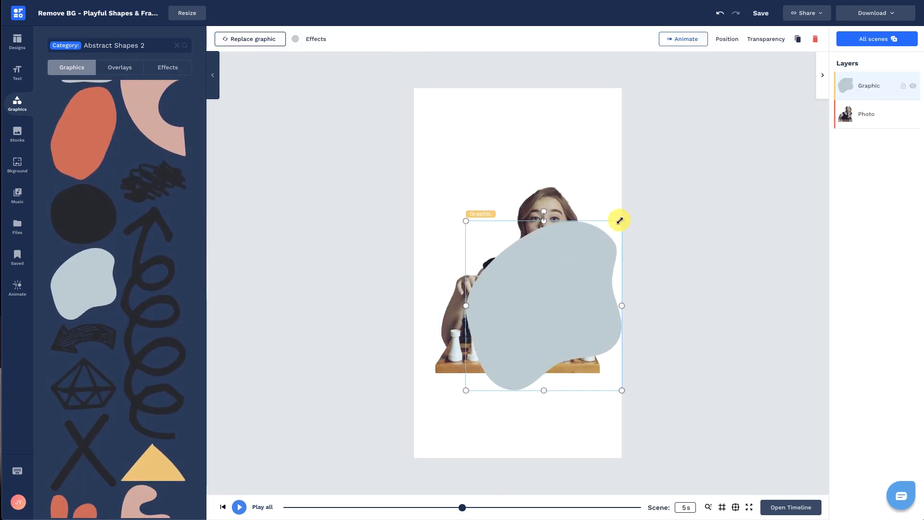
pyautogui.moveTo(620, 221); pyautogui.dragTo(604, 246)
pyautogui.moveTo(555, 270); pyautogui.dragTo(572, 275)
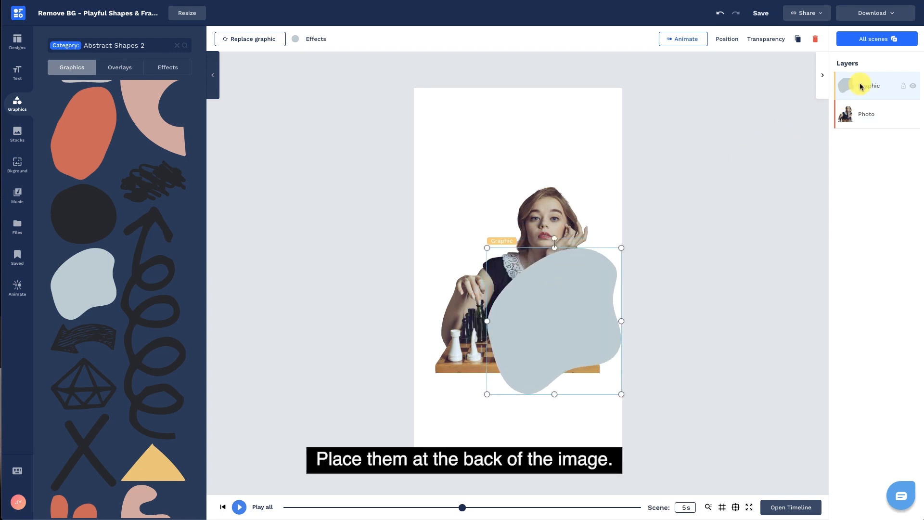
# Step: Send the blue-grey blob behind the photo, shift it up and left, and rotate it slightly counterclockwise
pyautogui.moveTo(860, 86); pyautogui.dragTo(860, 129)
pyautogui.moveTo(611, 306)
pyautogui.mouseDown()
pyautogui.moveTo(594, 305)
pyautogui.moveTo(595, 296)
pyautogui.mouseUp()
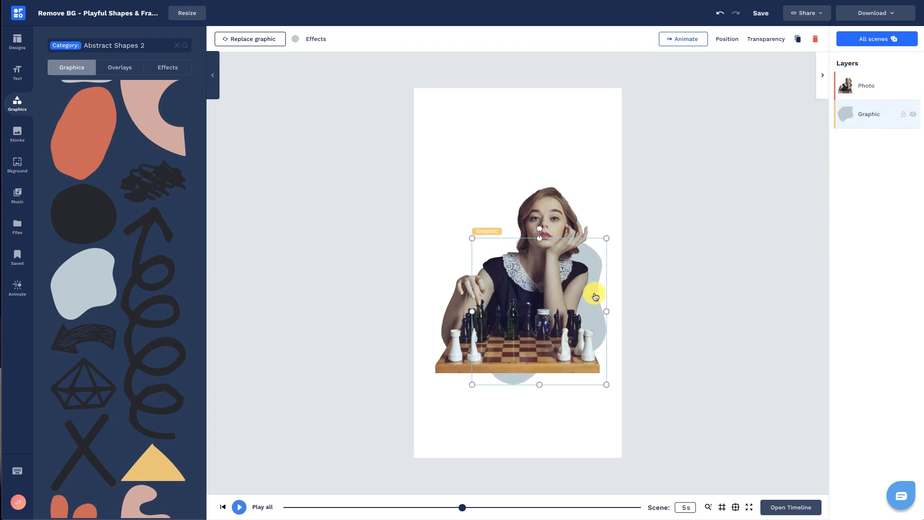
pyautogui.moveTo(539, 229); pyautogui.dragTo(533, 224)
# Step: Add the round red-orange abstract shape, shrink it, and place it behind the photo on the subject's left side
pyautogui.scroll(-5, 133, 311)
pyautogui.scroll(-10, 134, 311)
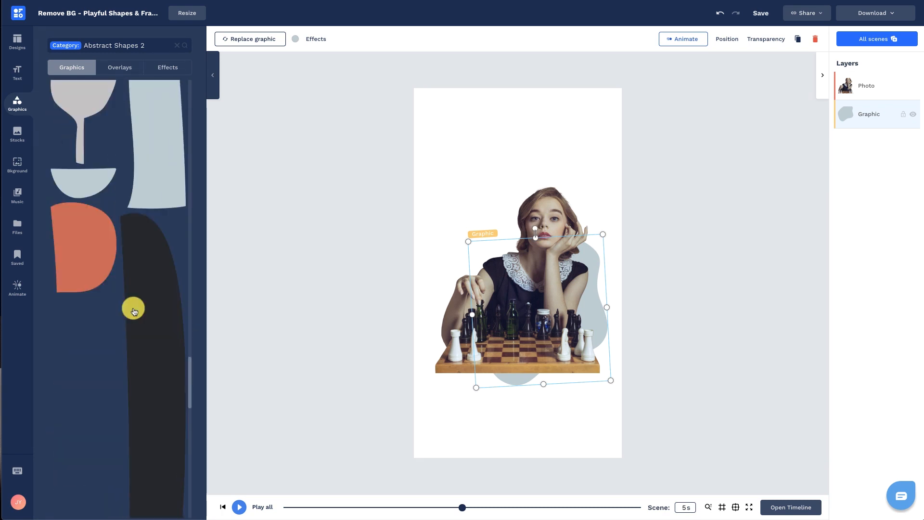
pyautogui.scroll(-10, 134, 311)
pyautogui.click(155, 152)
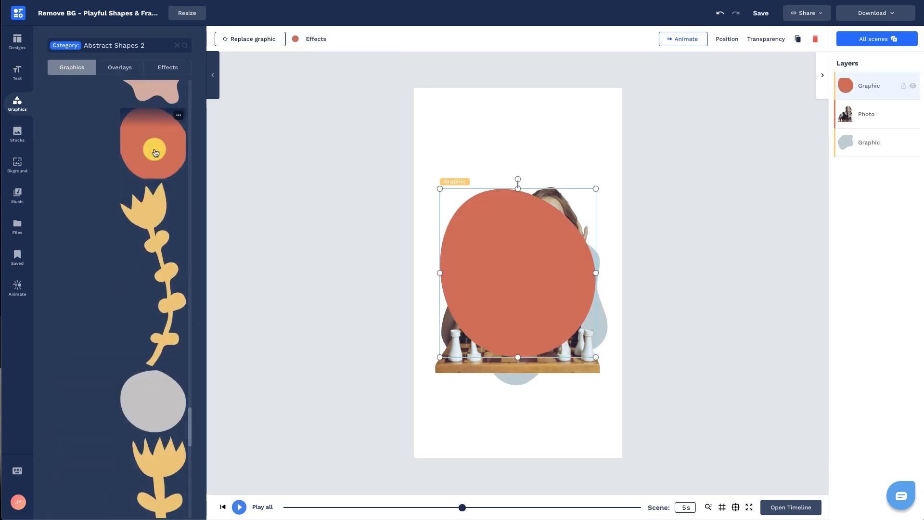
pyautogui.moveTo(439, 189); pyautogui.dragTo(463, 216)
pyautogui.moveTo(528, 215); pyautogui.dragTo(533, 234)
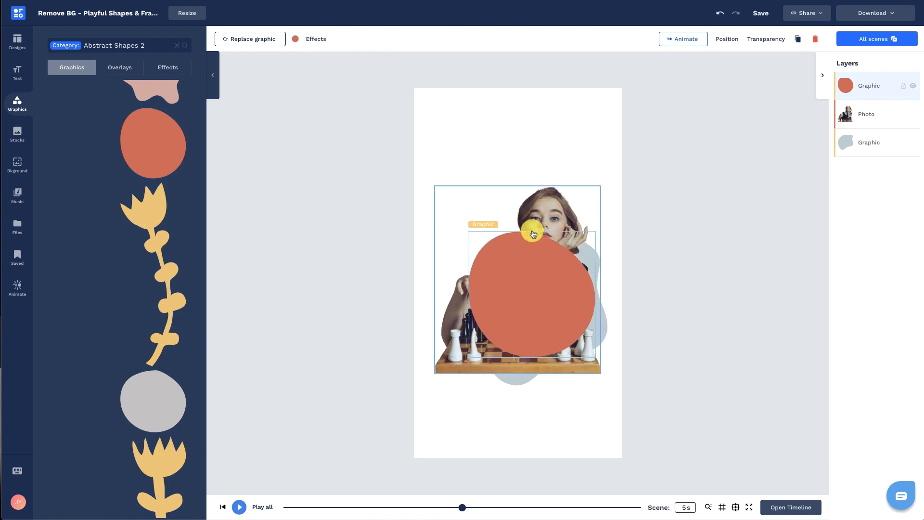
pyautogui.moveTo(534, 289); pyautogui.dragTo(500, 301)
pyautogui.moveTo(848, 87); pyautogui.dragTo(861, 118)
# Step: Recolour the round red-orange shape to dark orange by pasting a custom colour code
pyautogui.click(296, 38)
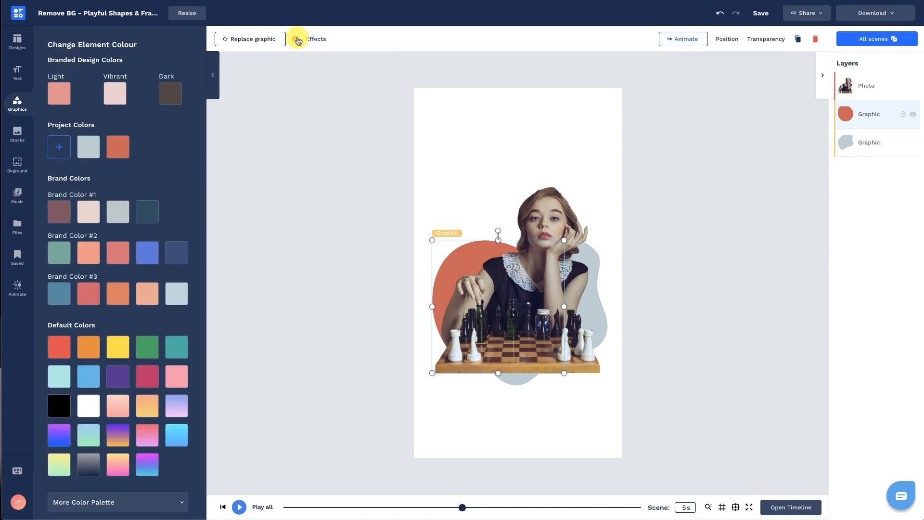
pyautogui.click(62, 145)
pyautogui.click(88, 208)
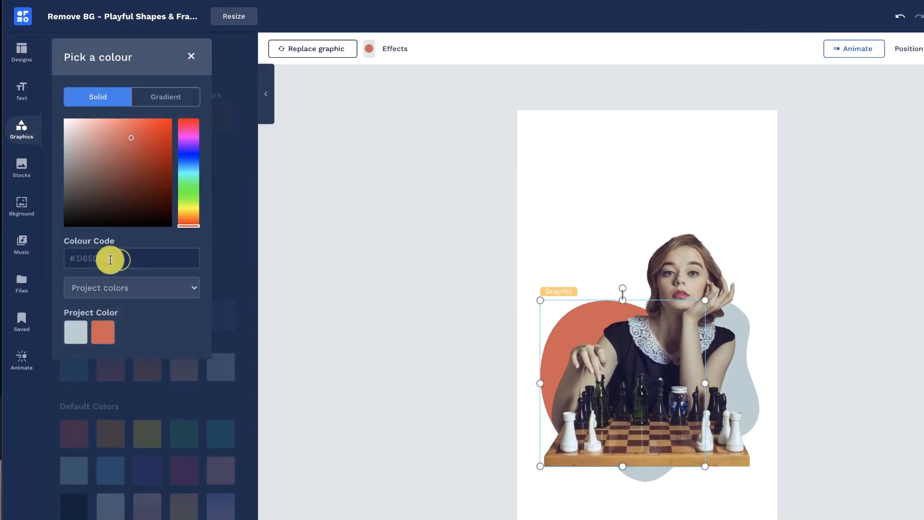
pyautogui.moveTo(110, 260); pyautogui.dragTo(60, 260)
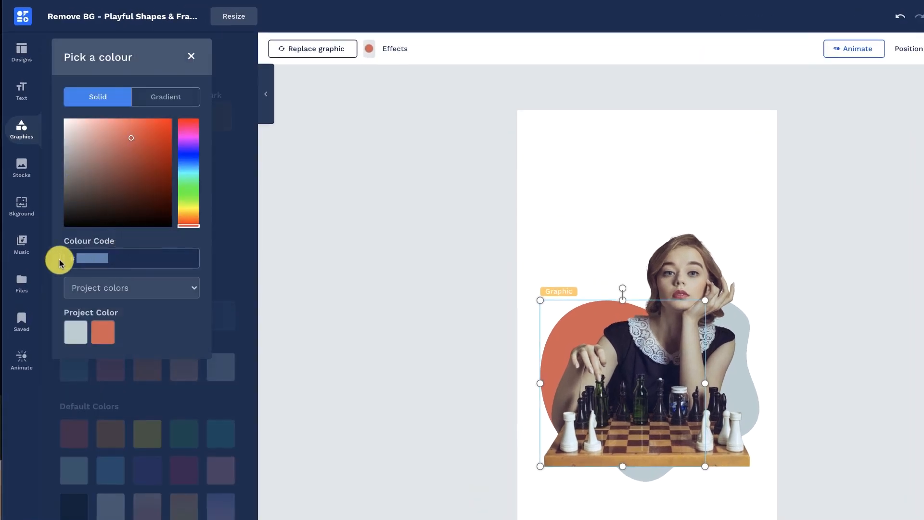
pyautogui.press('super+v')
pyautogui.click(192, 57)
pyautogui.click(218, 58)
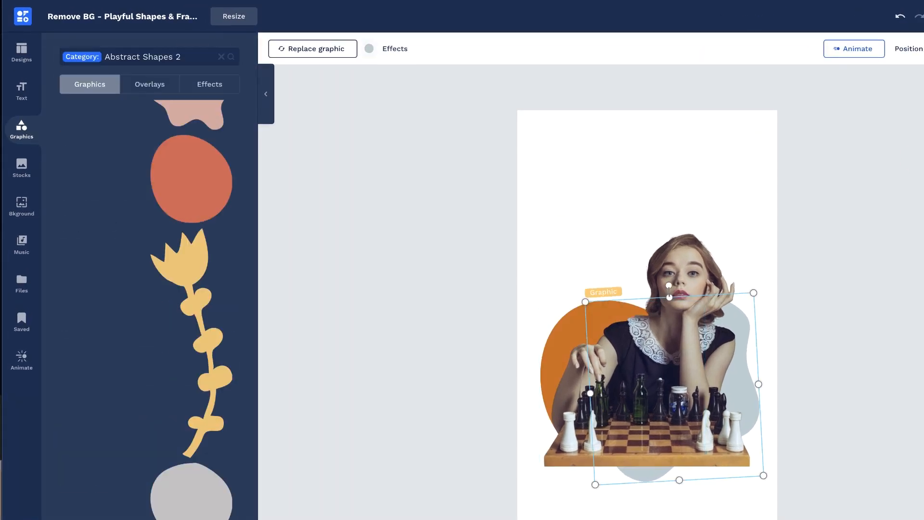
# Step: Recolour the blue-grey blob to purple by pasting a custom colour code
pyautogui.click(376, 56)
pyautogui.click(74, 186)
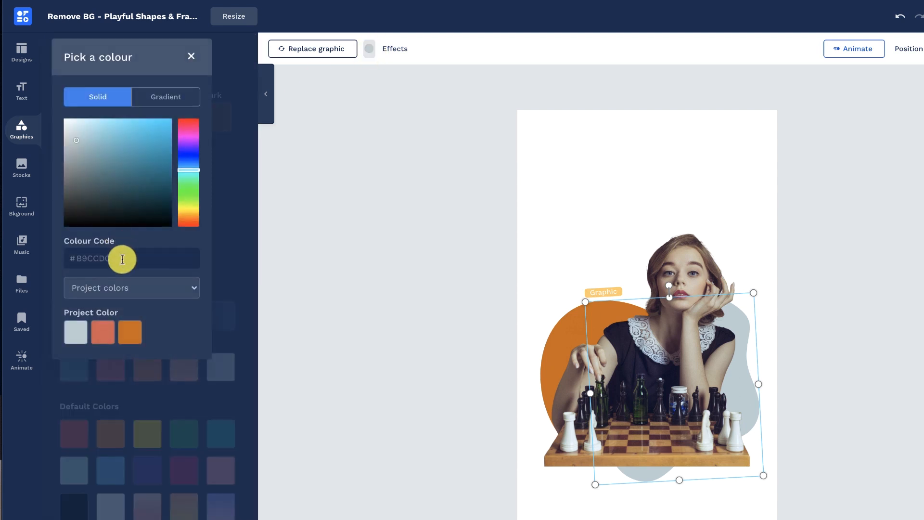
pyautogui.moveTo(120, 258); pyautogui.dragTo(61, 256)
pyautogui.press('super+v')
pyautogui.click(192, 57)
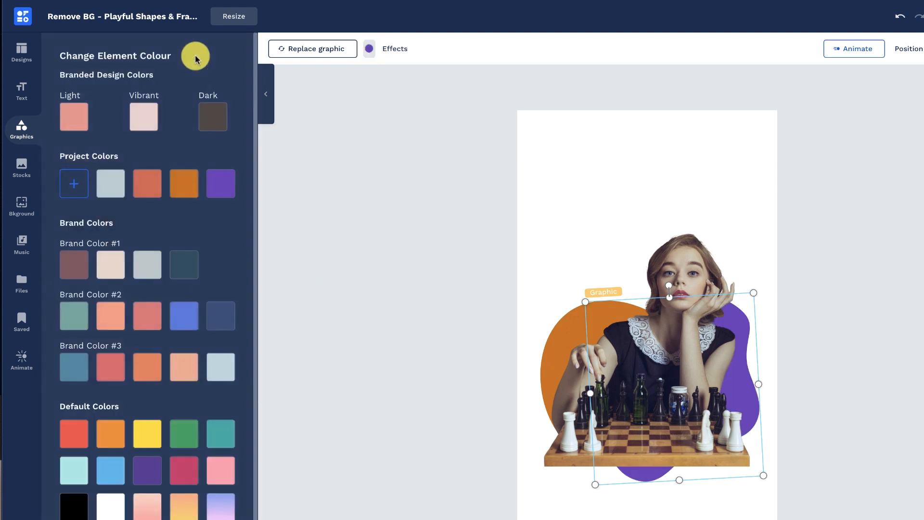
pyautogui.click(398, 239)
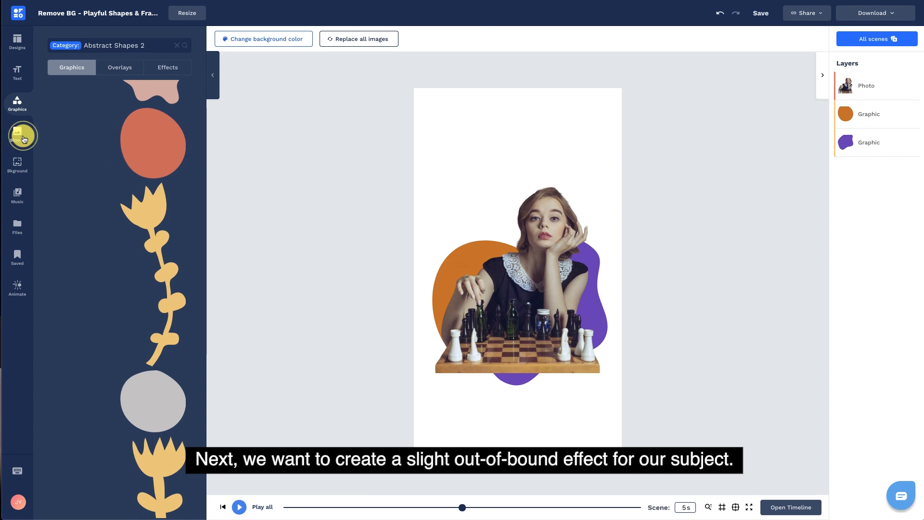
# Step: Insert a circular image mask, resize it slightly, and place it over the orange shape and the subject's body
pyautogui.click(23, 139)
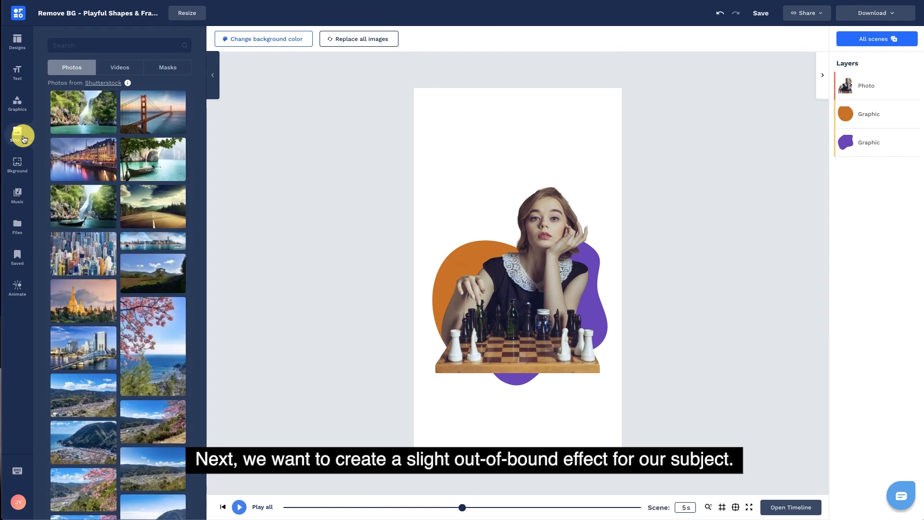
pyautogui.click(181, 68)
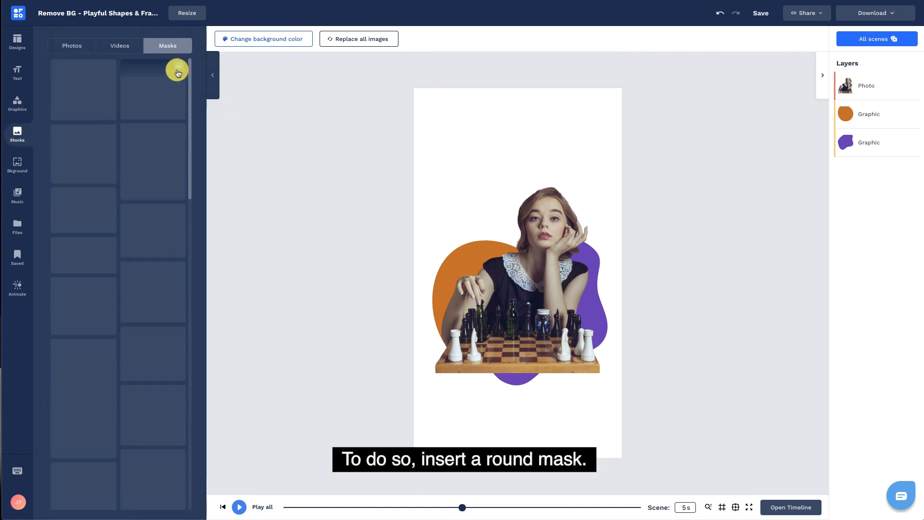
pyautogui.click(163, 101)
pyautogui.moveTo(498, 287); pyautogui.dragTo(491, 315)
pyautogui.moveTo(588, 378); pyautogui.dragTo(583, 374)
pyautogui.moveTo(500, 327); pyautogui.dragTo(500, 330)
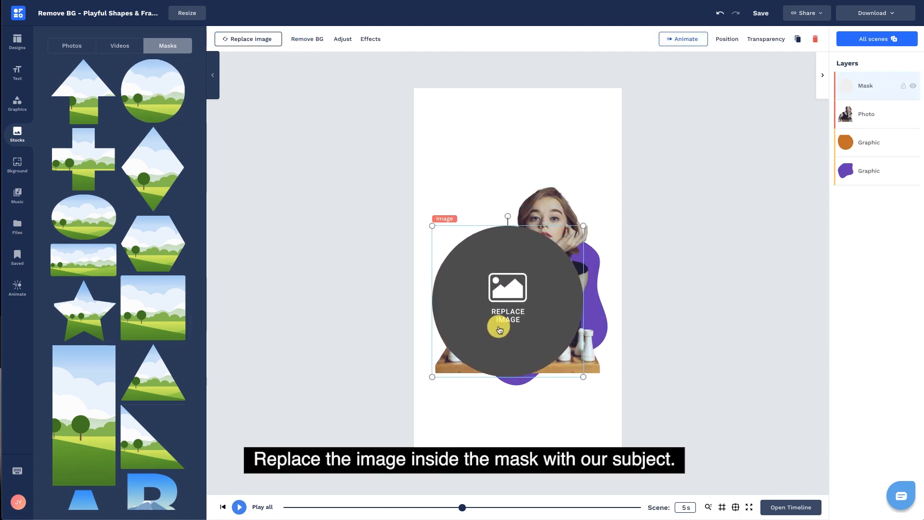
# Step: Replace the mask's image with the background-free chess photo from the uploaded files, enlarged and positioned to match the original subject
pyautogui.click(272, 41)
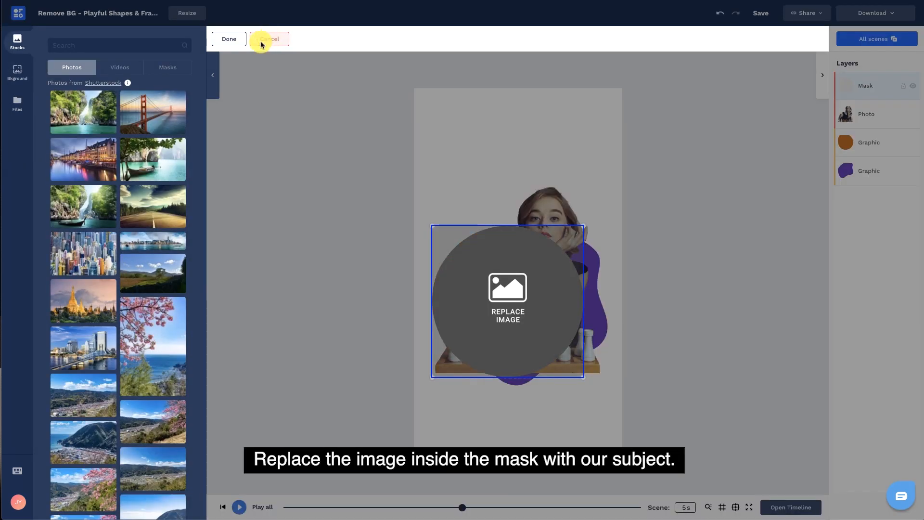
pyautogui.click(23, 104)
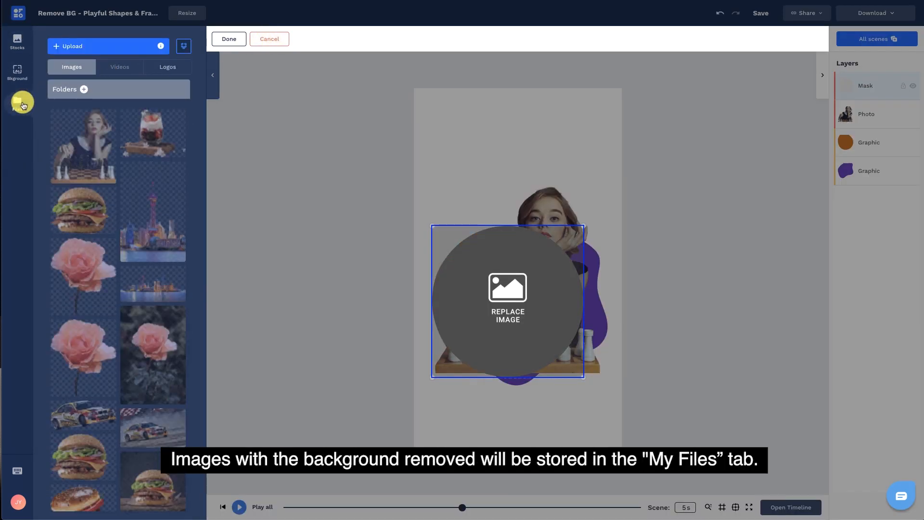
pyautogui.click(81, 159)
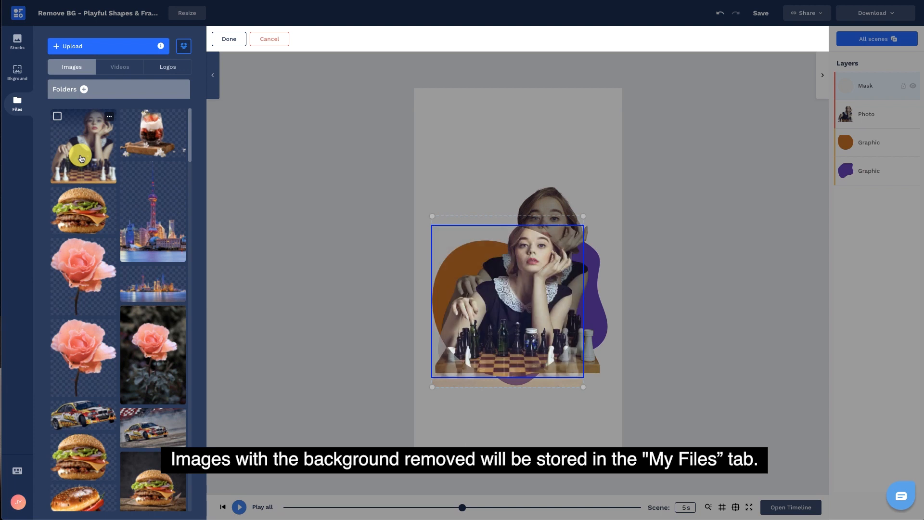
pyautogui.moveTo(577, 212); pyautogui.dragTo(599, 198)
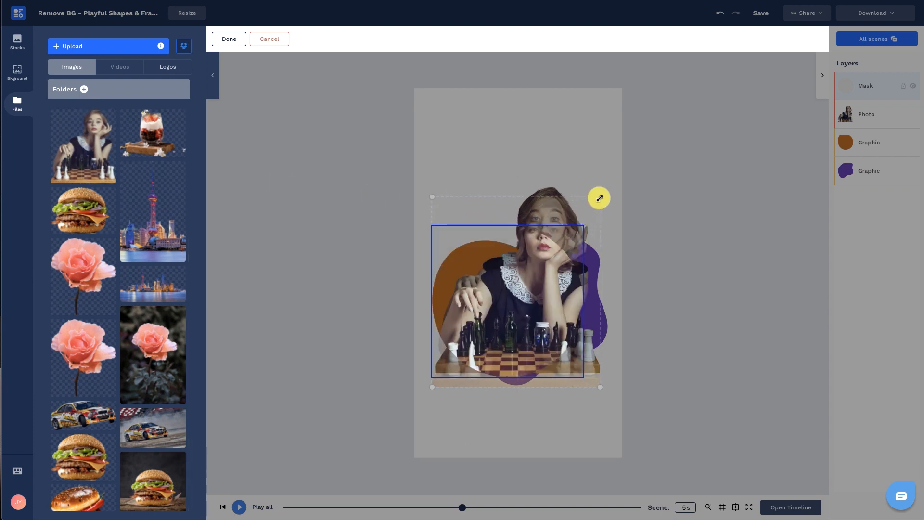
pyautogui.moveTo(547, 268); pyautogui.dragTo(537, 237)
pyautogui.click(223, 43)
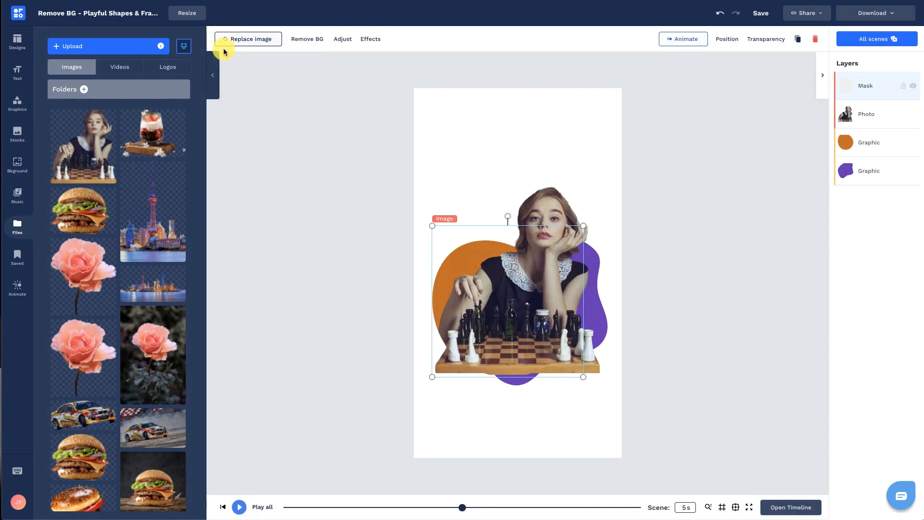
# Step: Bring the photo layer above the mask, set its transparency to 31%, and enlarge it slightly to align with the masked image
pyautogui.moveTo(840, 122); pyautogui.dragTo(835, 72)
pyautogui.click(766, 39)
pyautogui.moveTo(691, 64); pyautogui.dragTo(707, 67)
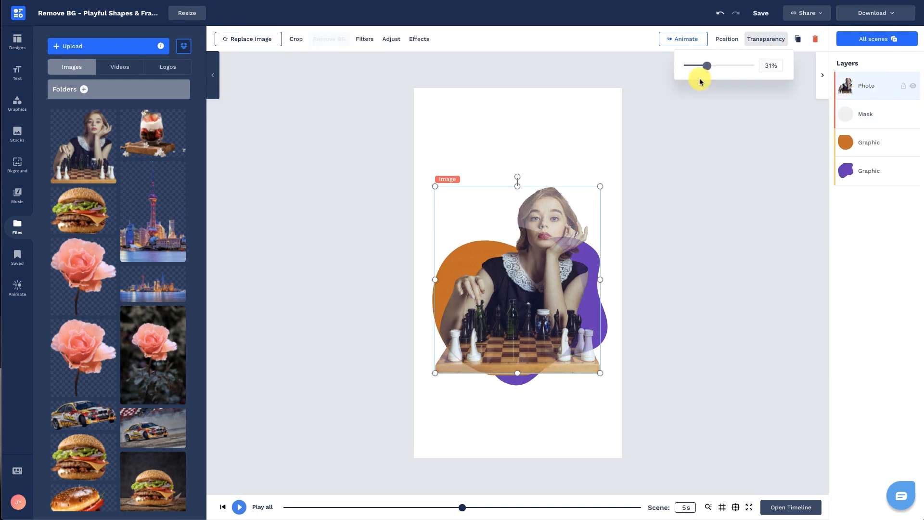
pyautogui.moveTo(601, 187); pyautogui.dragTo(603, 185)
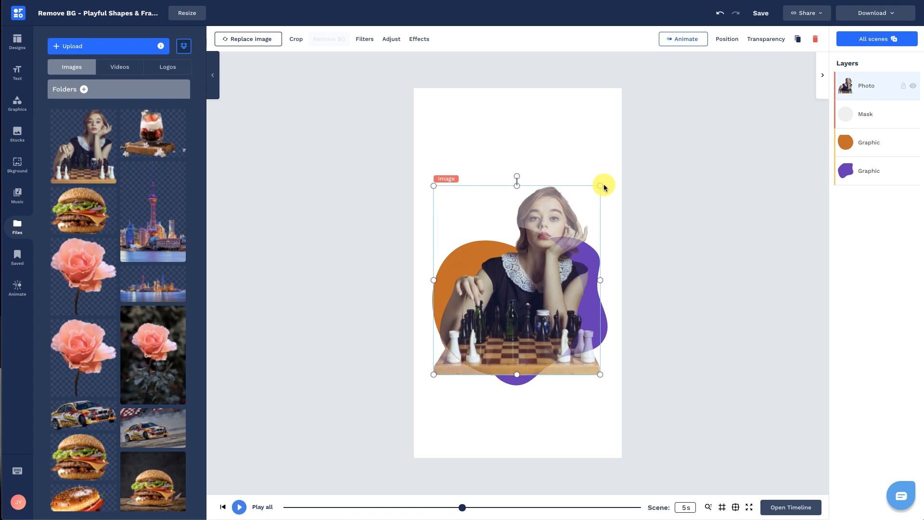
pyautogui.moveTo(601, 375); pyautogui.dragTo(604, 377)
pyautogui.moveTo(493, 231); pyautogui.dragTo(497, 229)
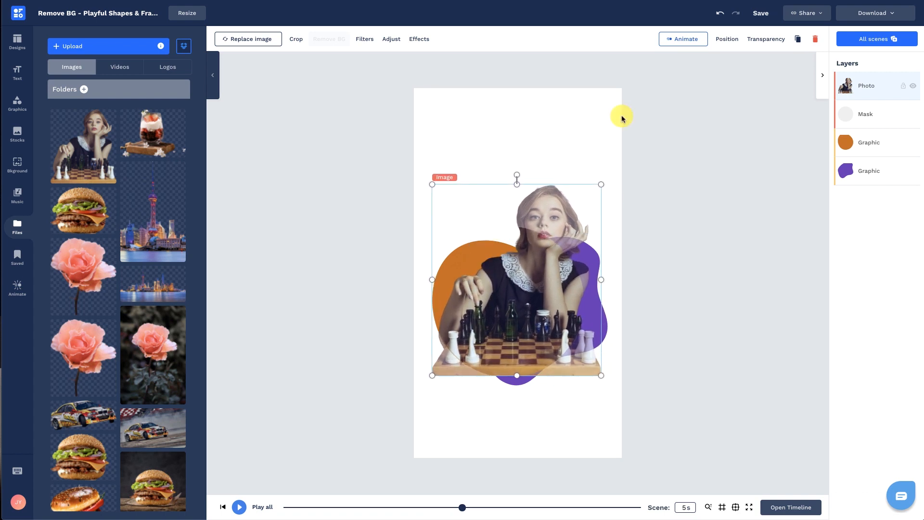
# Step: Restore the photo to full opacity and move its layer back below the mask
pyautogui.click(766, 39)
pyautogui.moveTo(711, 66); pyautogui.dragTo(641, 70)
pyautogui.click(783, 169)
pyautogui.moveTo(868, 87); pyautogui.dragTo(883, 107)
pyautogui.click(883, 108)
# Step: Crop off the photo's left part so the circular mask edge shows there, and nudge the purple shape slightly downward
pyautogui.click(298, 42)
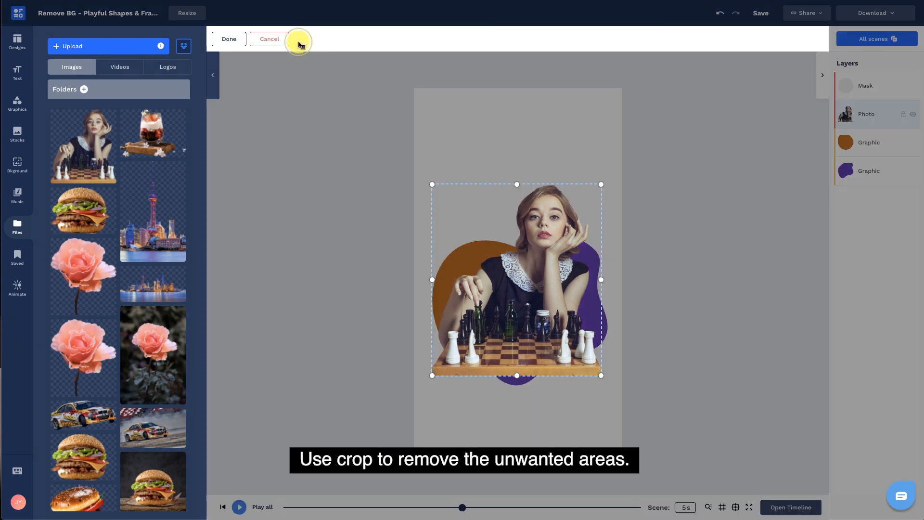
pyautogui.moveTo(433, 281); pyautogui.dragTo(455, 269)
pyautogui.click(226, 40)
pyautogui.click(337, 152)
pyautogui.moveTo(585, 316); pyautogui.dragTo(584, 322)
pyautogui.click(745, 280)
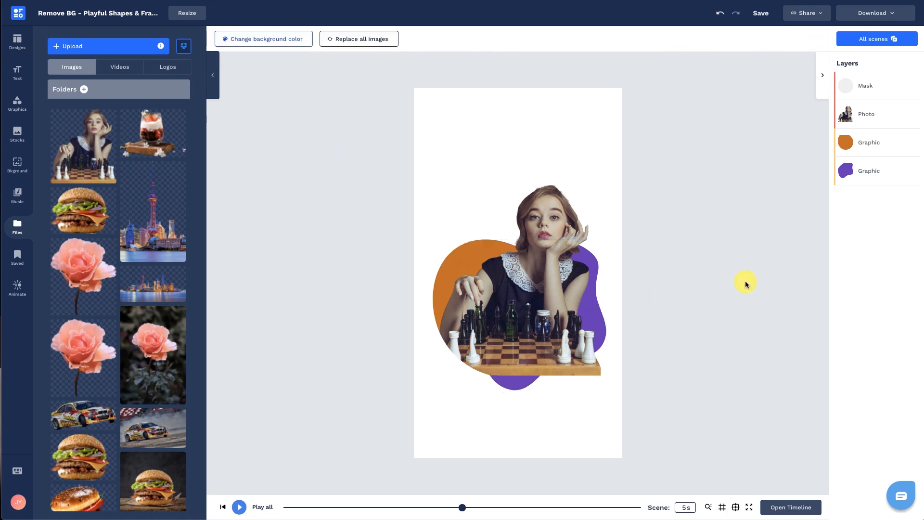
# Step: Group the Photo and Mask layers together
pyautogui.click(870, 115)
pyautogui.keyDown('shift'); pyautogui.click(867, 87); pyautogui.keyUp('shift')
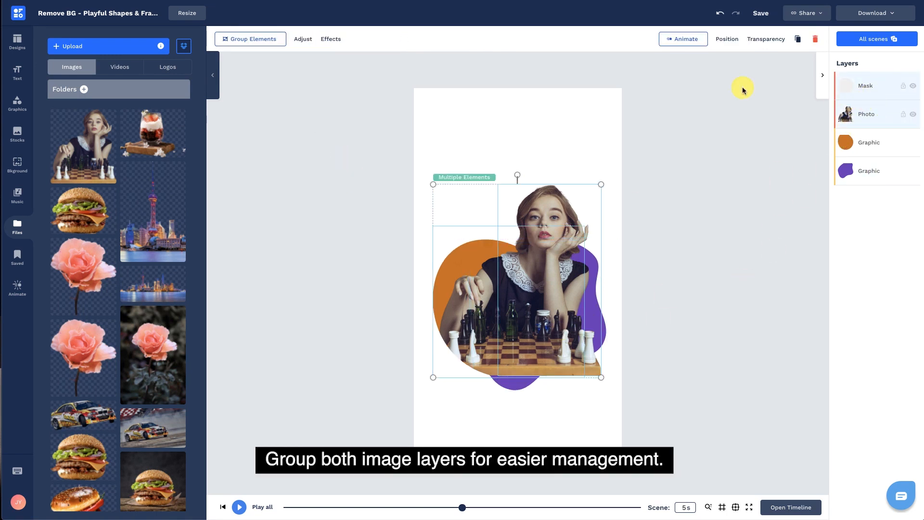
pyautogui.click(265, 41)
# Step: Adjust the Photo layer's colours to contrast 5, saturation -90 and sepia 45
pyautogui.click(851, 116)
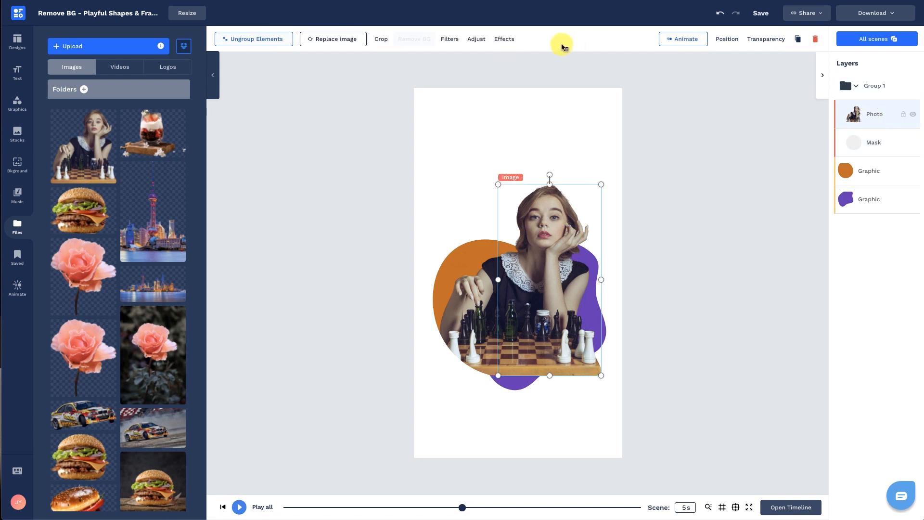
pyautogui.click(474, 40)
pyautogui.click(181, 142)
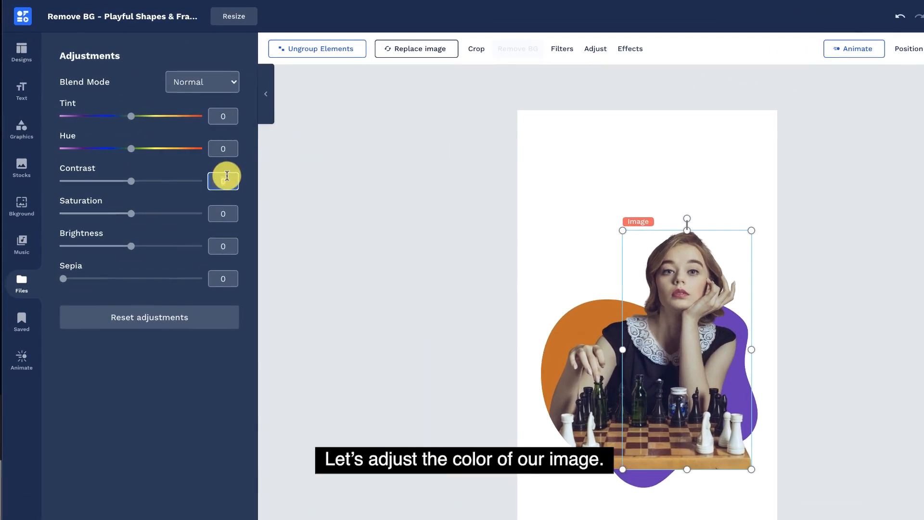
pyautogui.write('5')
pyautogui.click(223, 212)
pyautogui.write('-9')
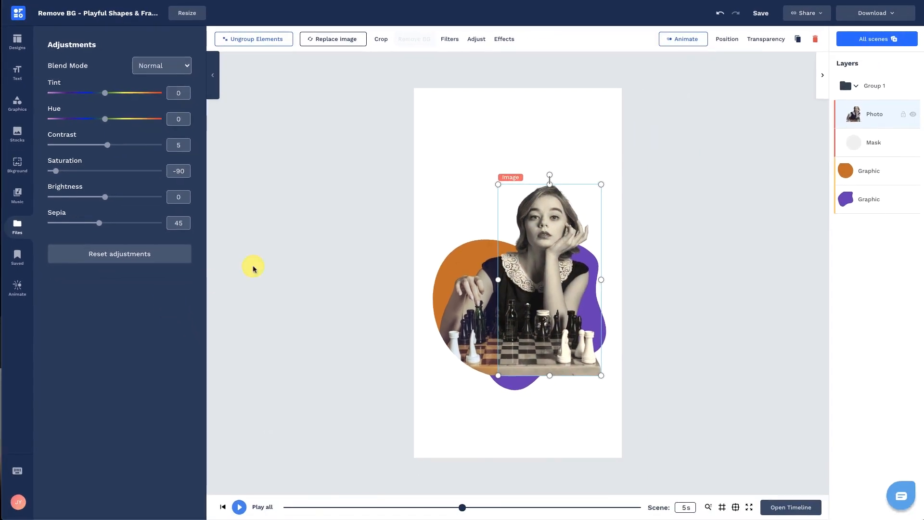
# Step: Give the Mask layer contrast 5, saturation -90 and sepia 45 so its tones match the Photo layer
pyautogui.click(869, 143)
pyautogui.click(433, 41)
pyautogui.click(185, 144)
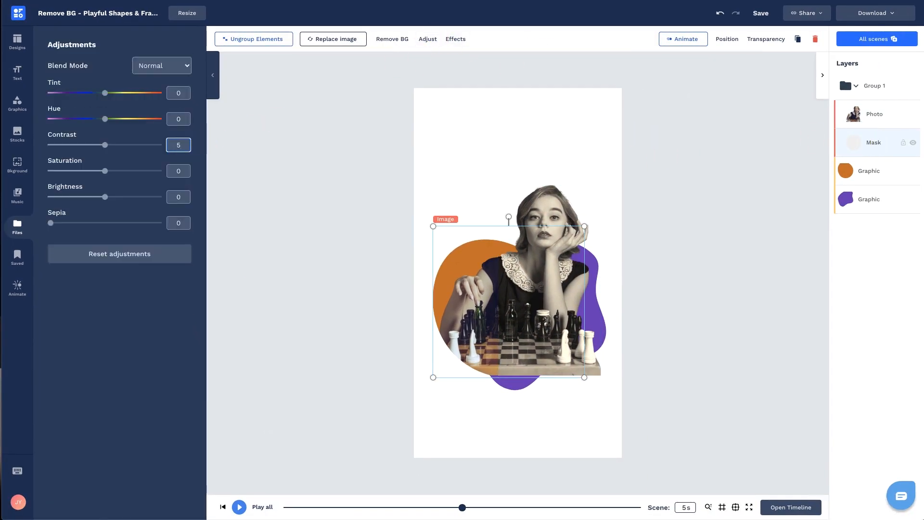
pyautogui.write('45')
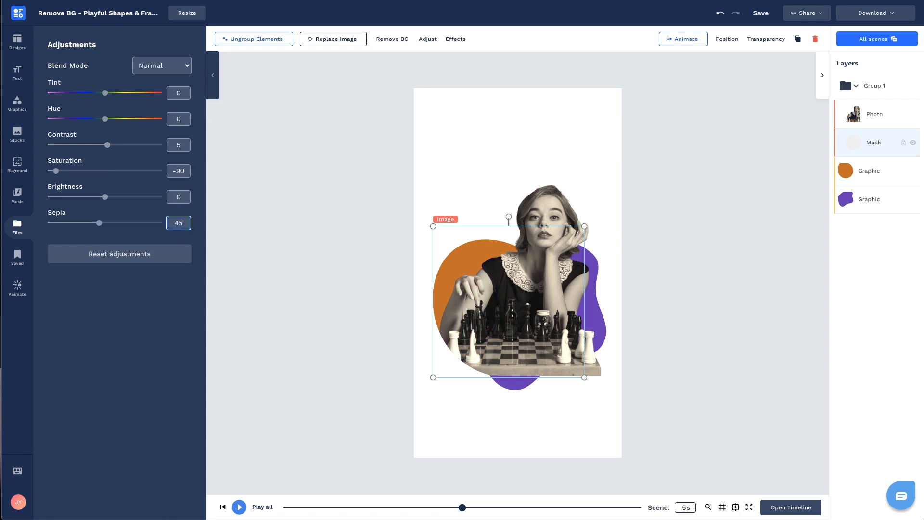
pyautogui.click(363, 313)
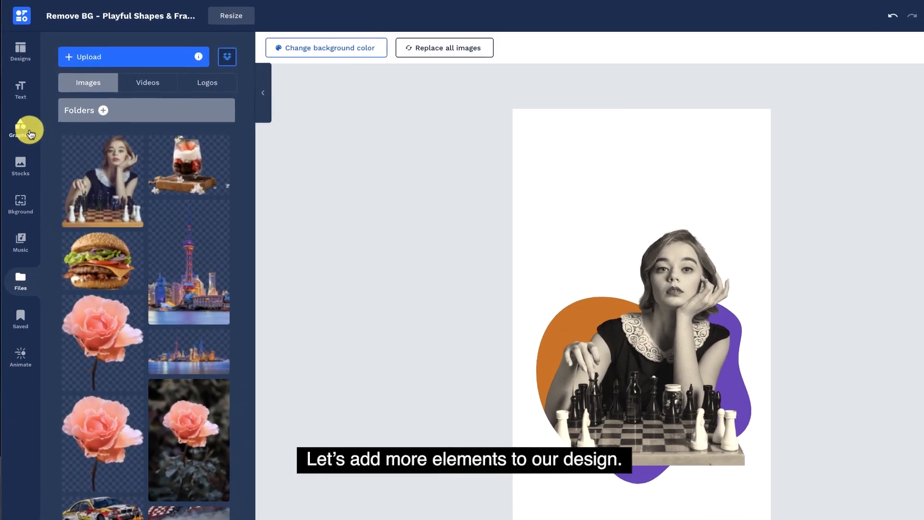
# Step: Search the graphics for "leaf" and add the branch with rounded green-to-brown leaves to the design
pyautogui.click(30, 134)
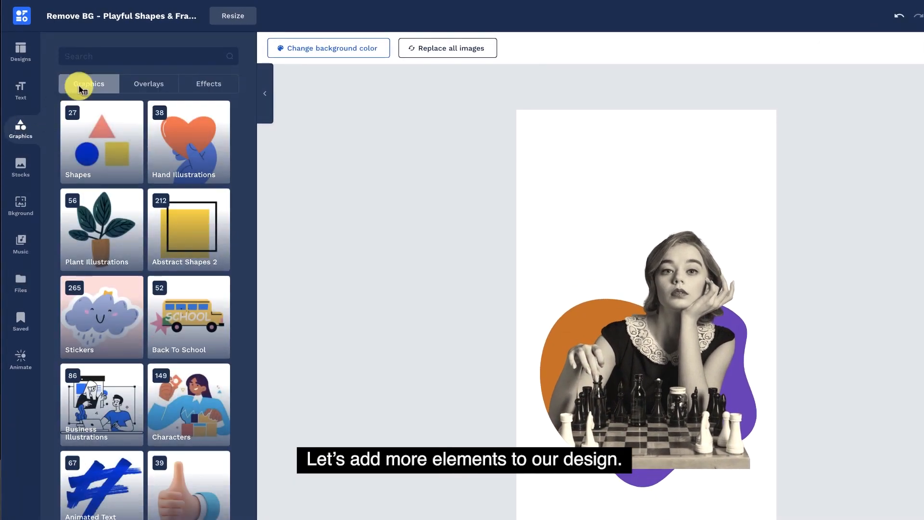
pyautogui.press('Return')
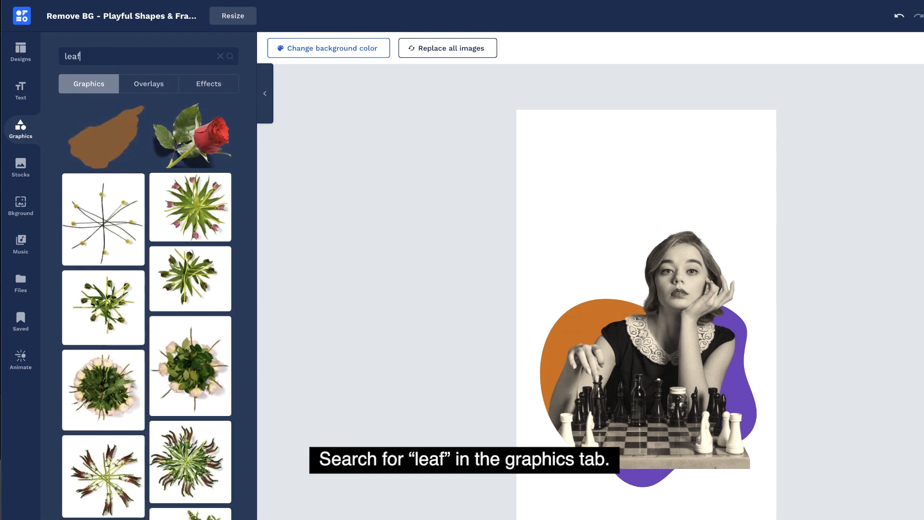
pyautogui.scroll(-5, 133, 213)
pyautogui.scroll(-10, 155, 274)
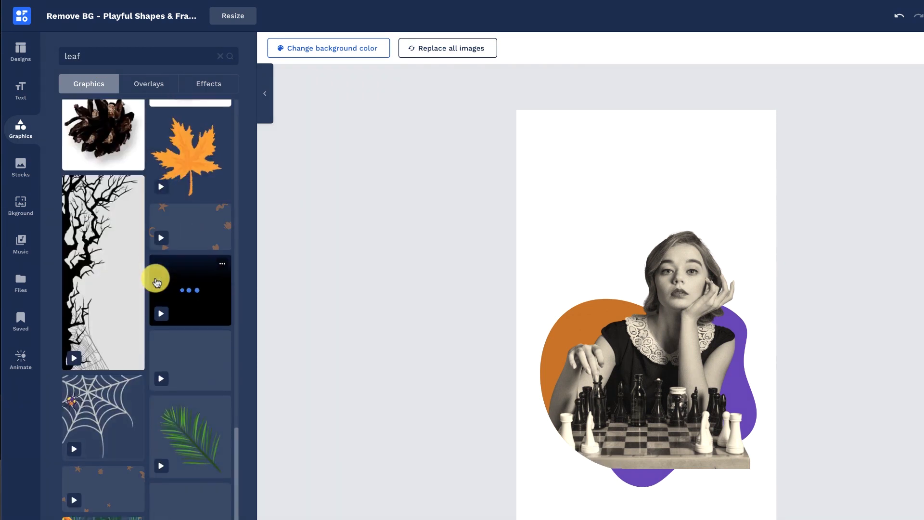
pyautogui.scroll(-3, 156, 281)
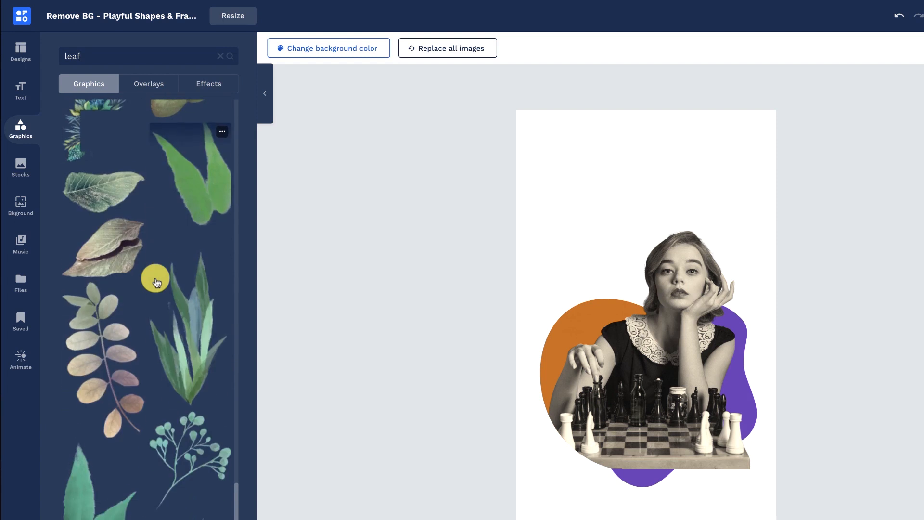
pyautogui.click(114, 368)
# Step: Shrink the leaf branch, place it left of the woman's head with its layer below Group 1, and lock that group
pyautogui.moveTo(669, 140); pyautogui.dragTo(575, 241)
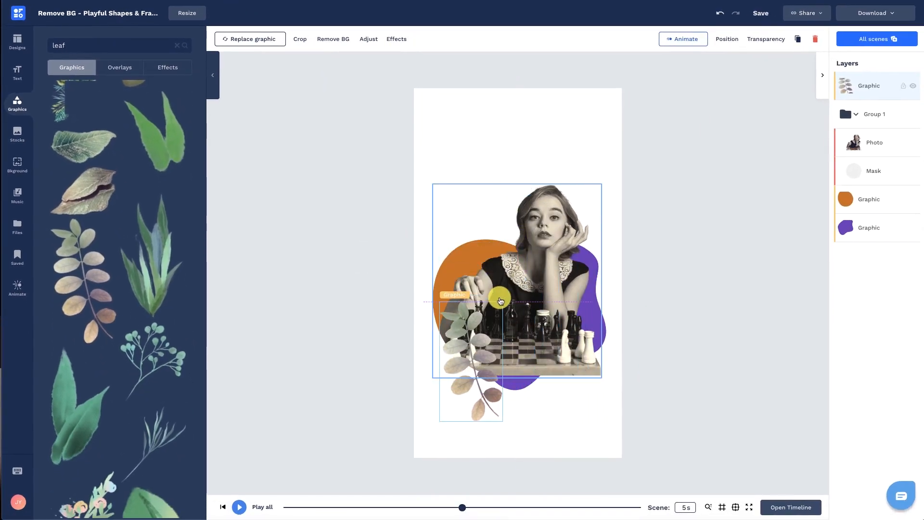
pyautogui.moveTo(511, 215); pyautogui.dragTo(488, 234)
pyautogui.moveTo(851, 94); pyautogui.dragTo(846, 180)
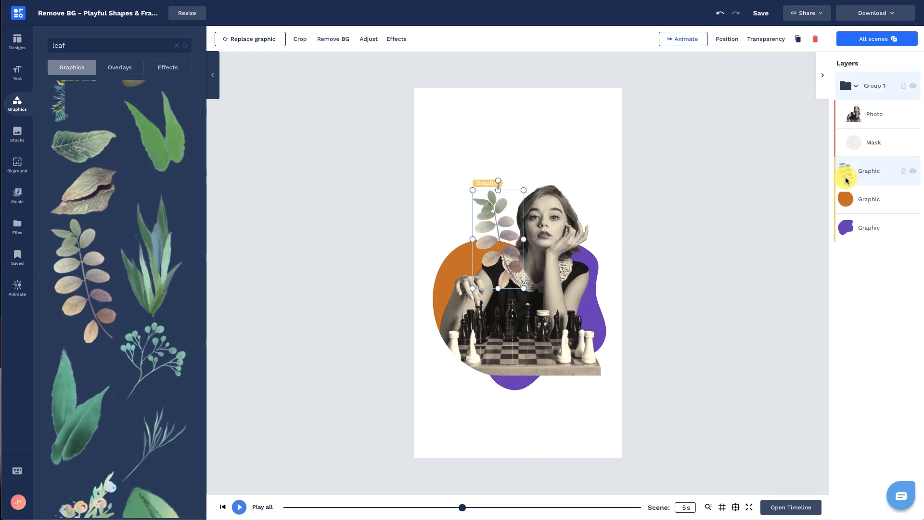
pyautogui.click(901, 87)
# Step: Duplicate the leaf branch, flip the copy horizontally and place it behind the woman's arm over the purple shape
pyautogui.click(874, 170)
pyautogui.click(798, 39)
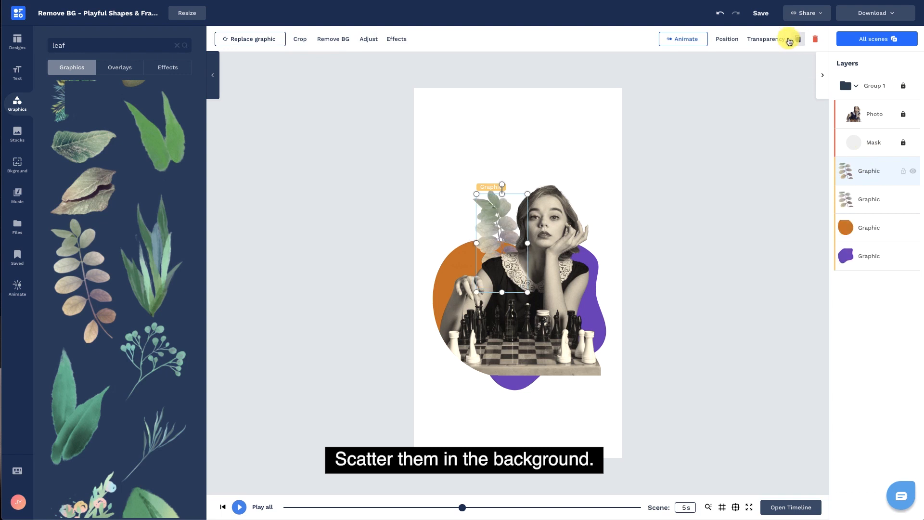
pyautogui.click(725, 40)
pyautogui.click(757, 330)
pyautogui.moveTo(512, 221); pyautogui.dragTo(601, 271)
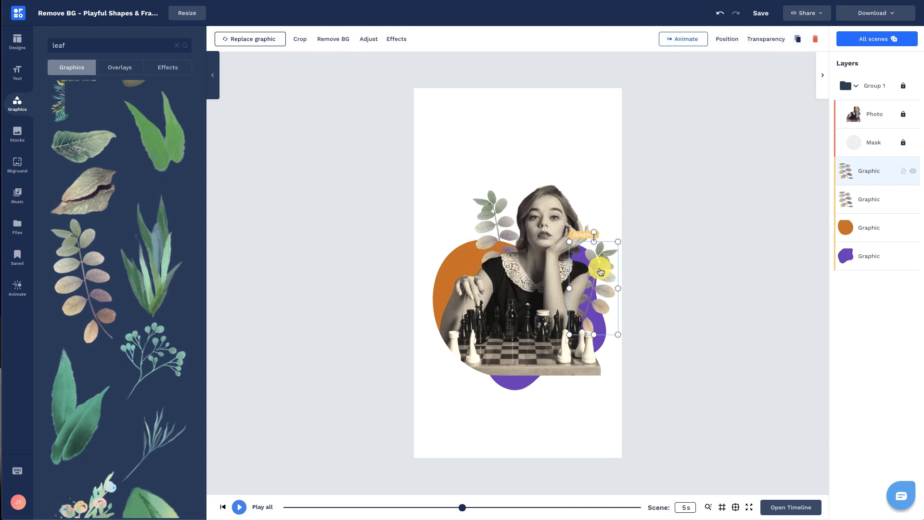
# Step: Add the small berry branch, shrink and flip it horizontally, and place it behind Group 1 at the first leaf branch's left
pyautogui.click(153, 354)
pyautogui.moveTo(514, 190); pyautogui.dragTo(491, 234)
pyautogui.click(724, 39)
pyautogui.click(743, 332)
pyautogui.moveTo(869, 86); pyautogui.dragTo(862, 209)
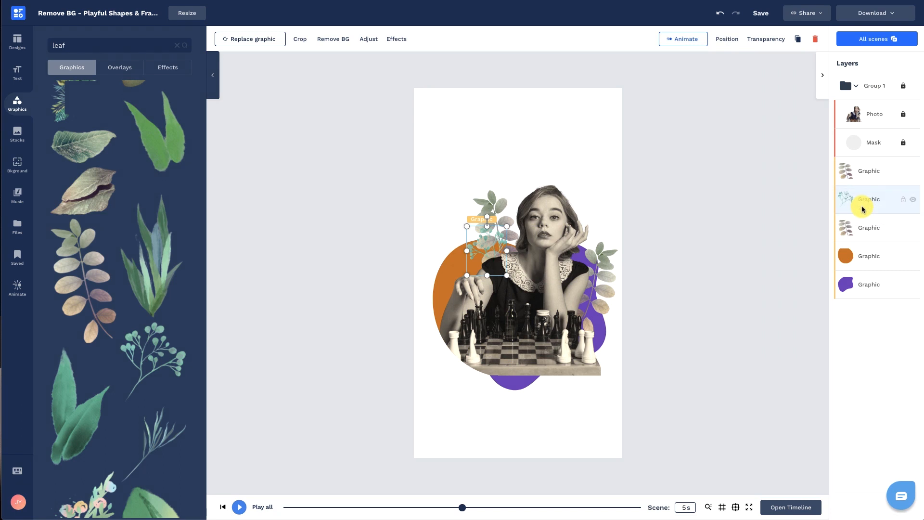
pyautogui.click(769, 277)
pyautogui.moveTo(497, 247); pyautogui.dragTo(489, 247)
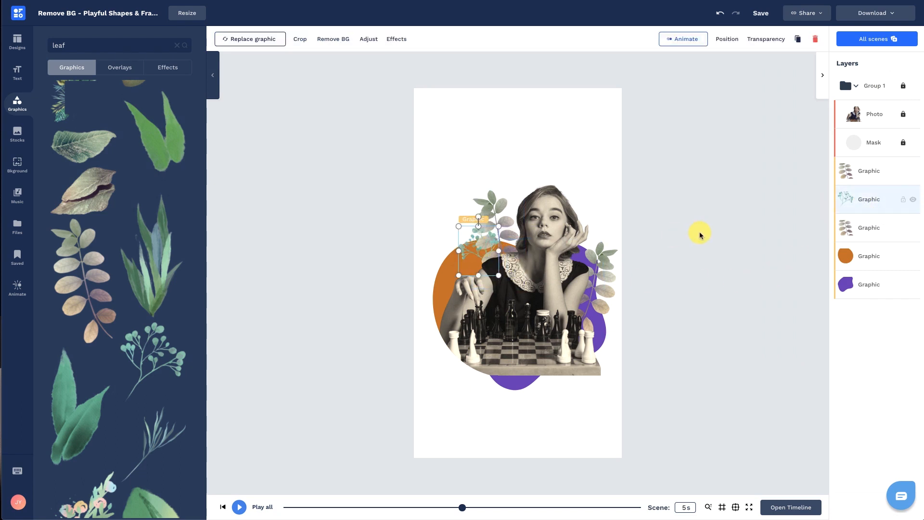
# Step: Recolour the leaf branch beside the woman's head with tint 60, contrast 8, saturation -100 and brightness -12
pyautogui.click(701, 233)
pyautogui.click(500, 208)
pyautogui.click(369, 38)
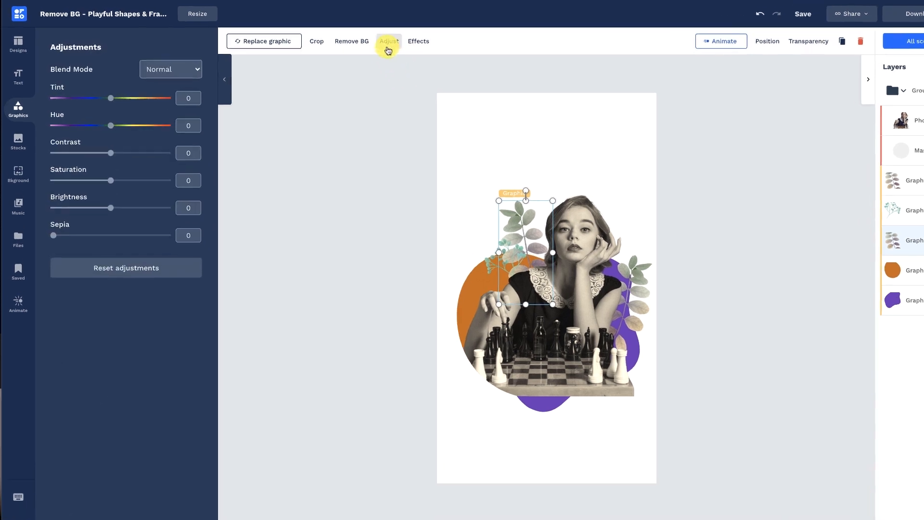
pyautogui.click(183, 94)
pyautogui.click(227, 182)
pyautogui.write('8')
pyautogui.click(225, 215)
pyautogui.write('-100')
pyautogui.click(228, 242)
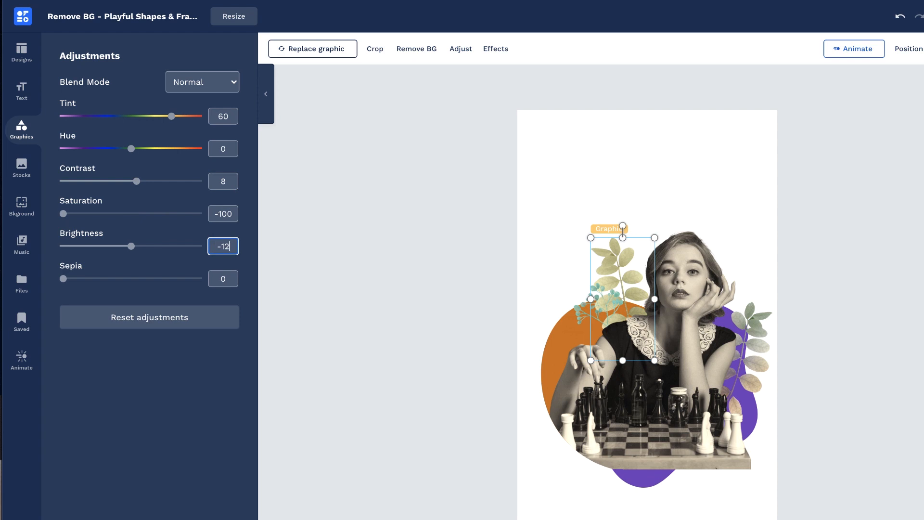
# Step: Recolour the leaf branch over the purple shape with tint 60, contrast 8, saturation -100 and brightness -12
pyautogui.click(745, 346)
pyautogui.click(461, 48)
pyautogui.click(229, 187)
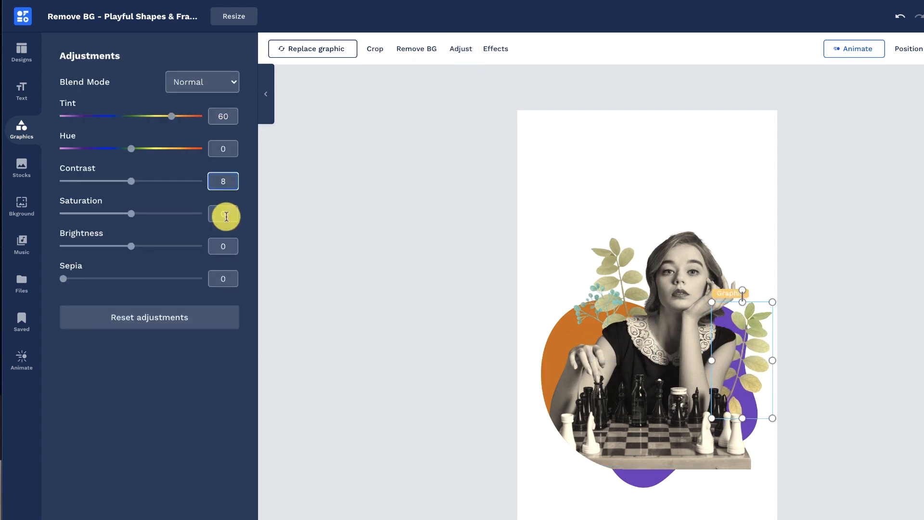
pyautogui.write('-100')
pyautogui.click(229, 246)
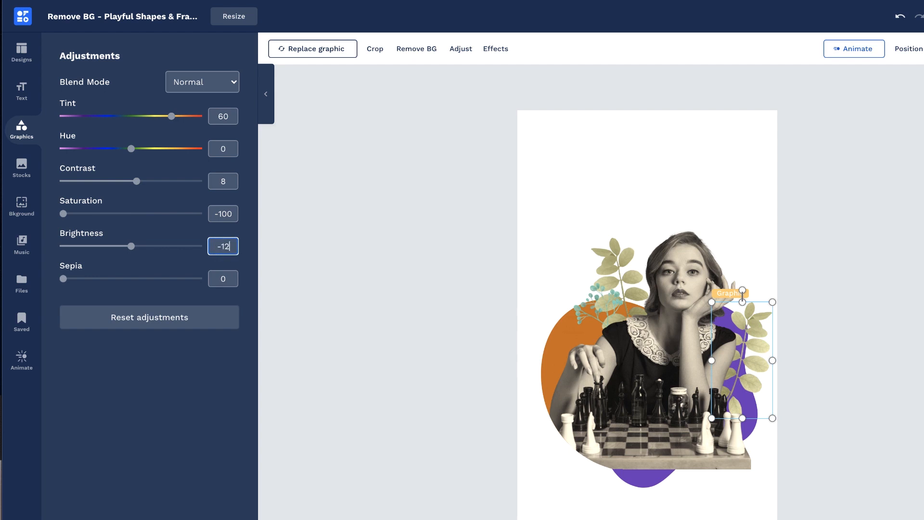
# Step: Recolour the berry branch reddish brown with tint 15, contrast 22, saturation -100 and brightness -60
pyautogui.click(583, 312)
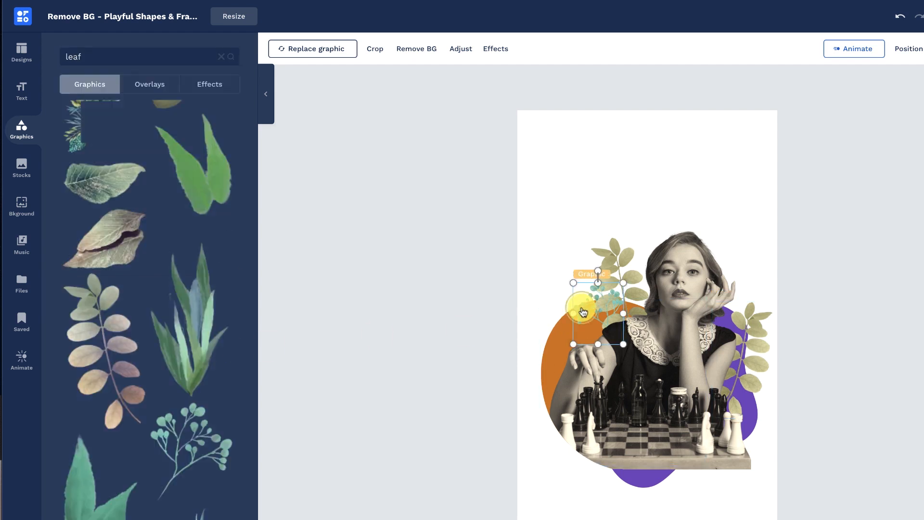
pyautogui.click(461, 49)
pyautogui.click(223, 116)
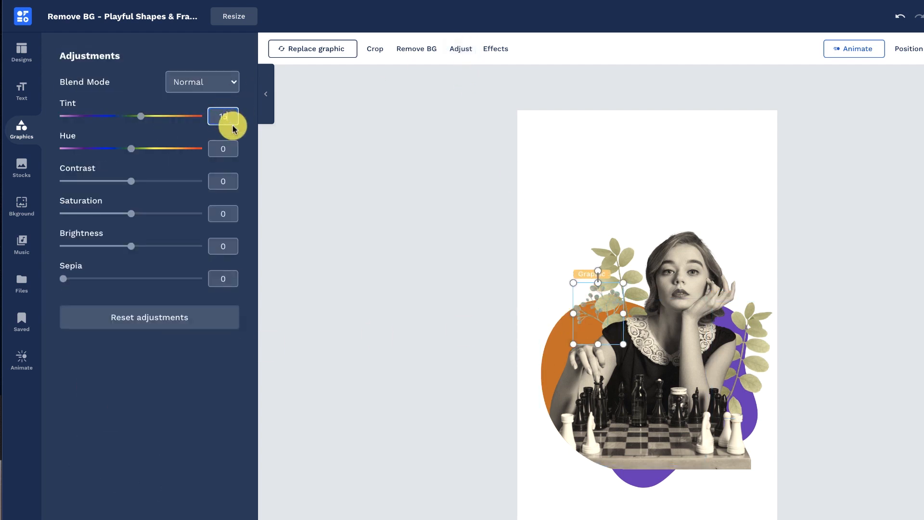
pyautogui.click(224, 182)
pyautogui.click(229, 217)
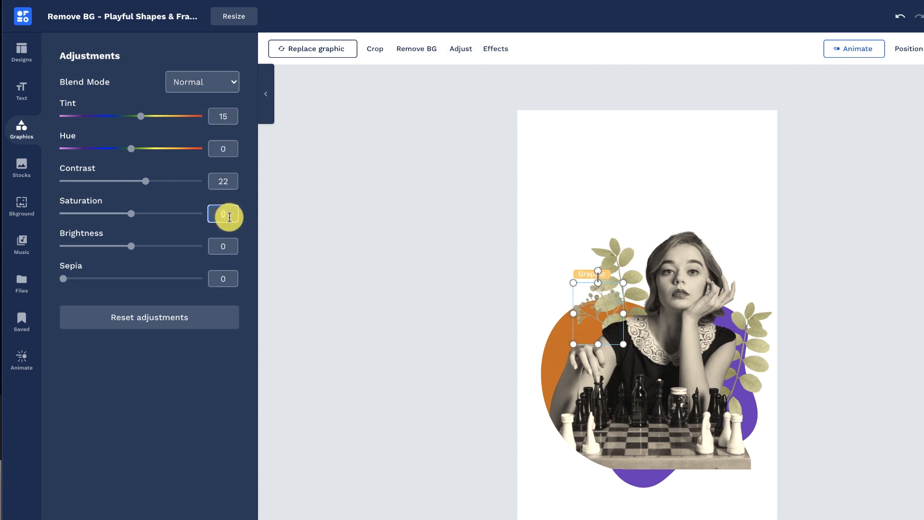
pyautogui.click(226, 247)
pyautogui.click(225, 275)
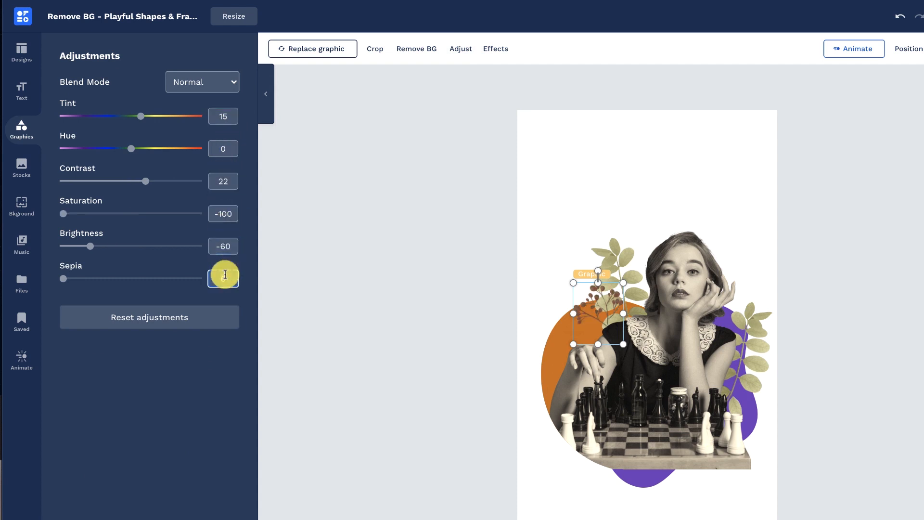
pyautogui.click(355, 356)
# Step: Tilt the berry branch slightly counter-clockwise and shift the leaf branch beside it slightly upward
pyautogui.click(628, 263)
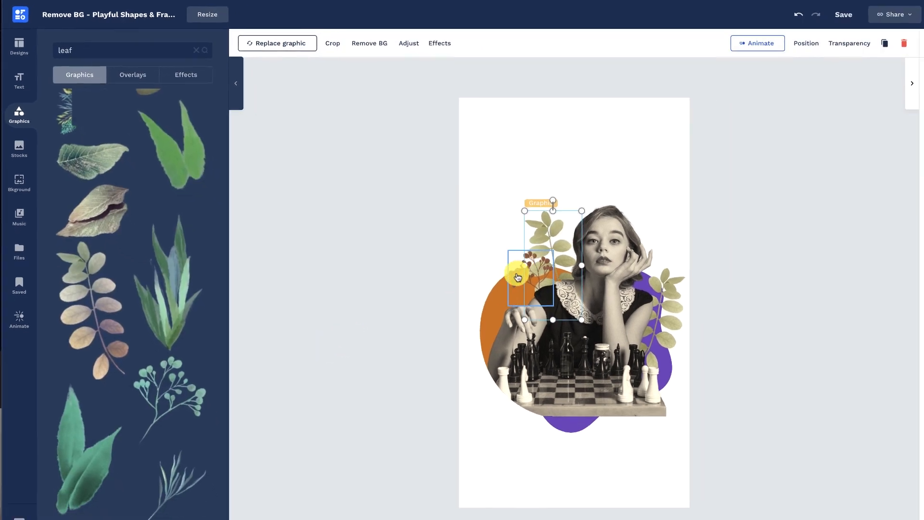
pyautogui.click(518, 277)
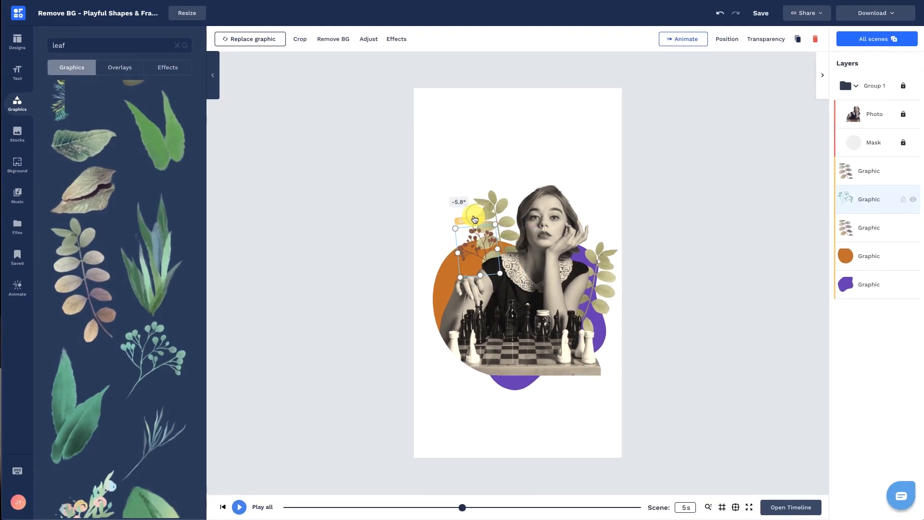
pyautogui.click(500, 202)
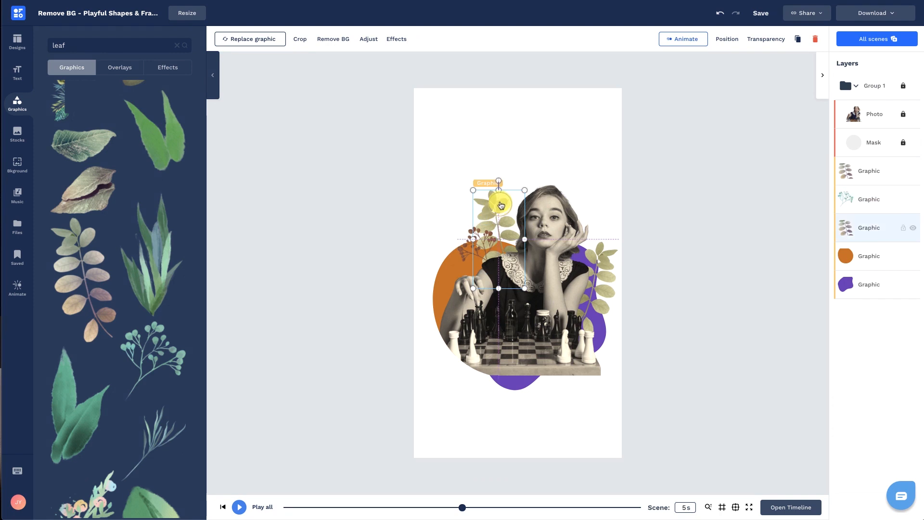
pyautogui.click(378, 221)
# Step: Add a square outline from the Shapes category, enlarge it around the woman, and move its layer just above the orange shape
pyautogui.click(179, 48)
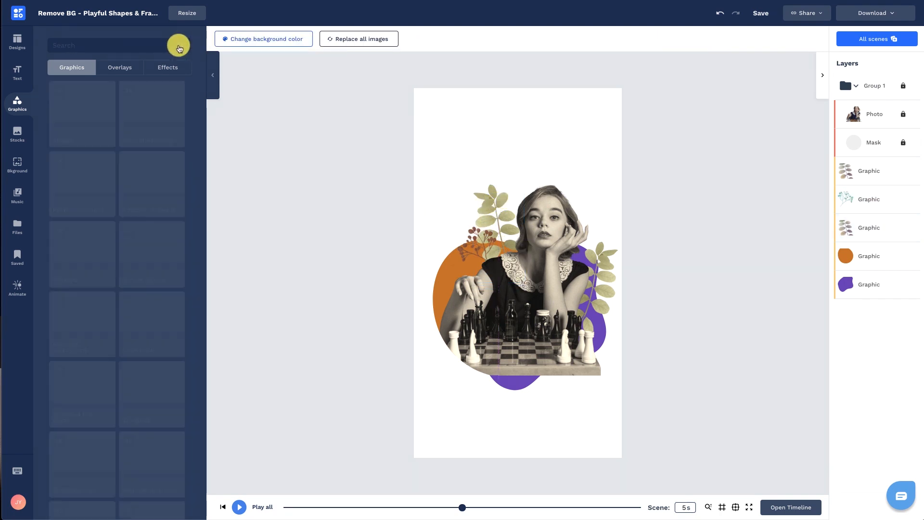
pyautogui.click(76, 137)
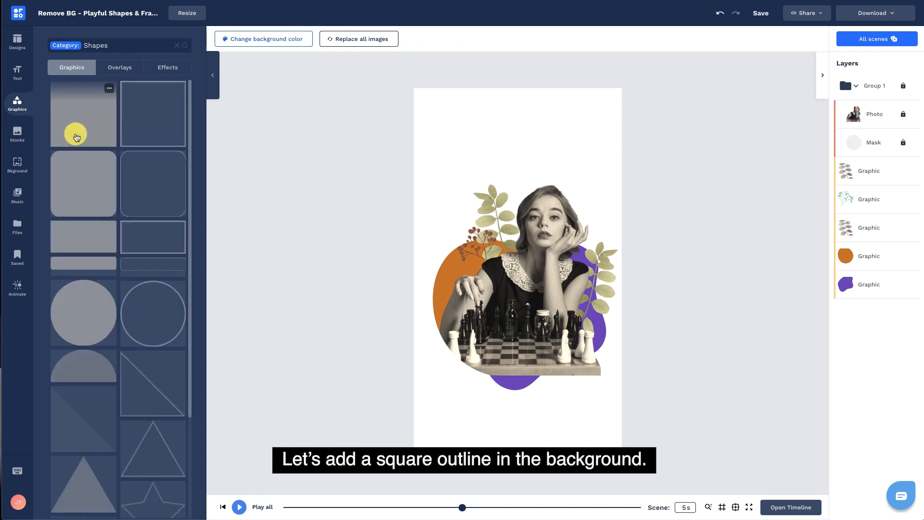
pyautogui.click(135, 135)
pyautogui.moveTo(469, 225); pyautogui.dragTo(446, 200)
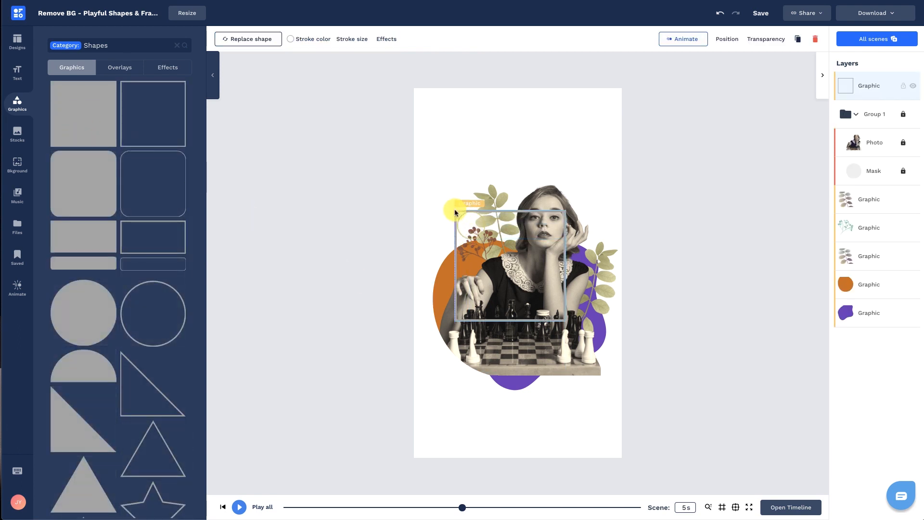
pyautogui.moveTo(566, 321)
pyautogui.mouseDown()
pyautogui.moveTo(580, 337)
pyautogui.moveTo(556, 332)
pyautogui.mouseUp()
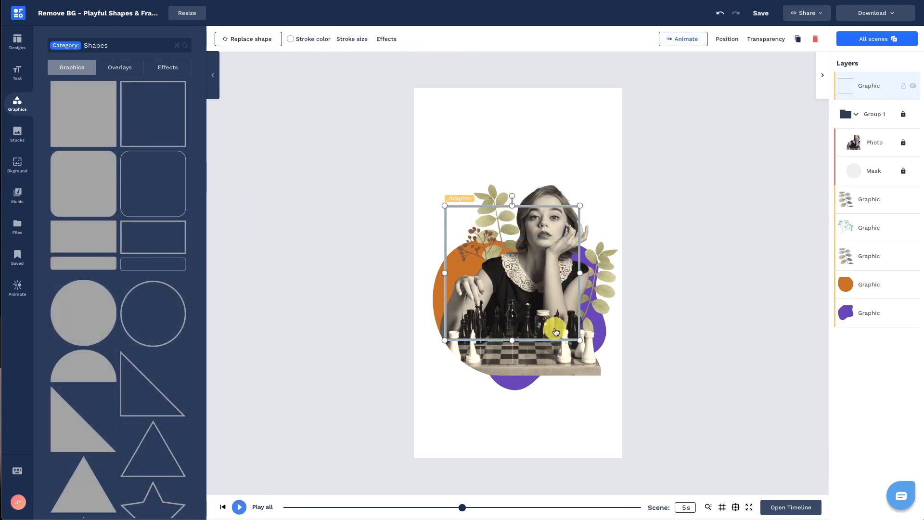
pyautogui.moveTo(850, 91); pyautogui.dragTo(849, 260)
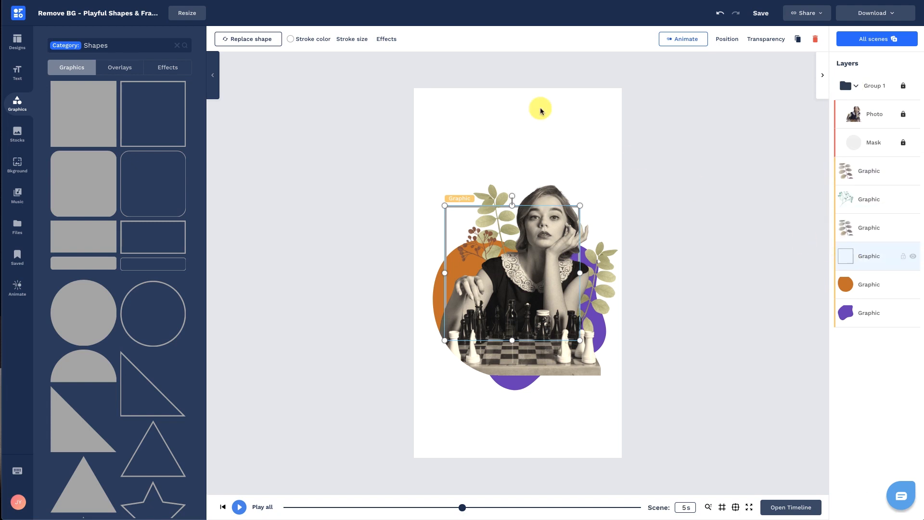
# Step: Colour the square outline's stroke black and shift the frame slightly to the right behind the woman
pyautogui.click(308, 45)
pyautogui.click(83, 405)
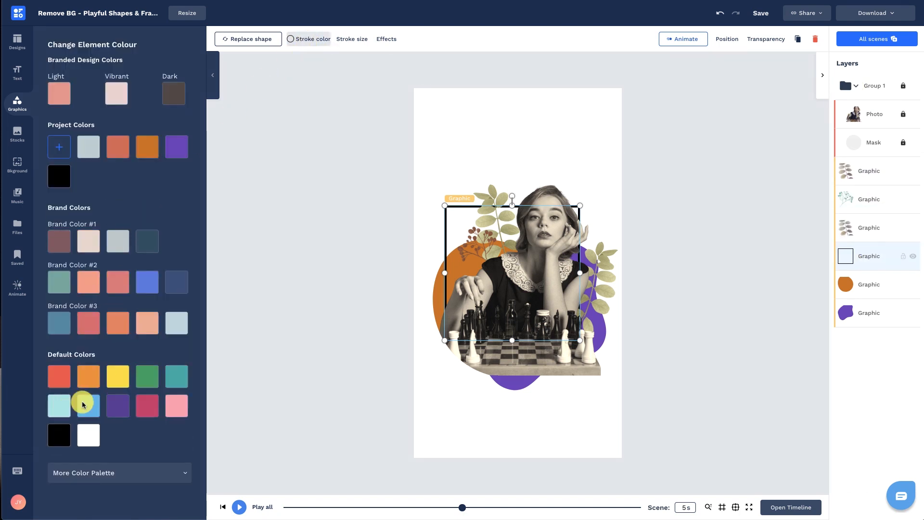
pyautogui.moveTo(577, 202); pyautogui.dragTo(561, 213)
pyautogui.click(666, 206)
# Step: Unlock Group 1 and enlarge the masked photo slightly
pyautogui.click(889, 89)
pyautogui.click(684, 227)
# Step: Duplicate the orange shape, then shrink, rotate and place the copy above the woman's head at the right
pyautogui.click(869, 284)
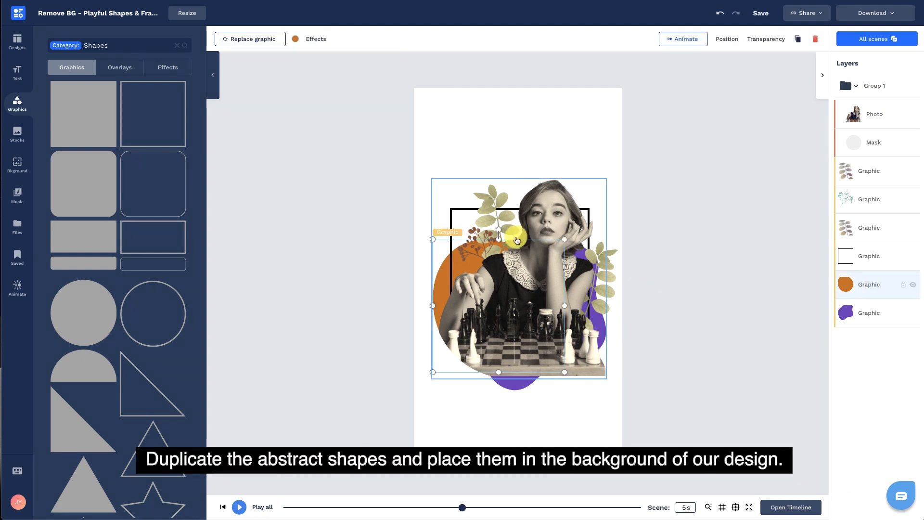
pyautogui.moveTo(446, 274); pyautogui.dragTo(633, 167)
pyautogui.click(795, 39)
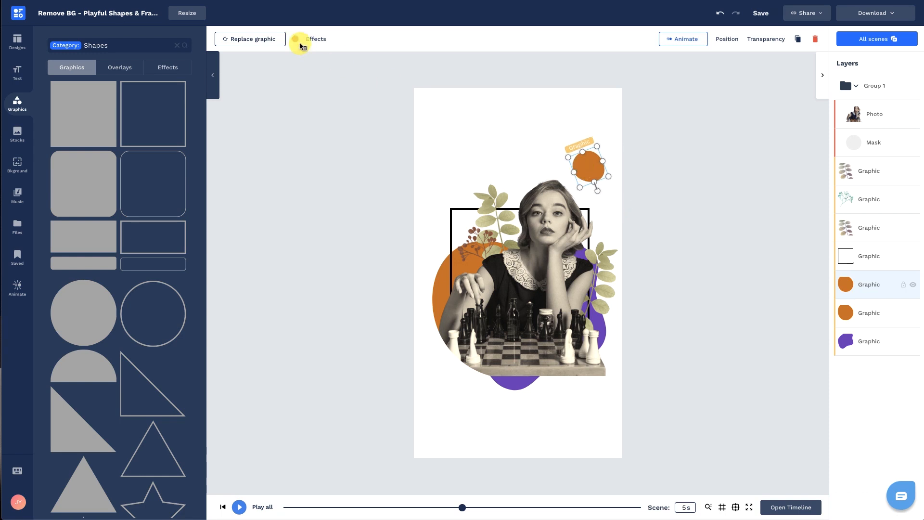
# Step: Recolour the circle above the woman's head purple and place two smaller purple copies left and below-left of the photo
pyautogui.click(295, 39)
pyautogui.click(177, 149)
pyautogui.press('Escape')
pyautogui.moveTo(591, 171); pyautogui.dragTo(595, 201)
pyautogui.hotkey('ctrl', 'd')
pyautogui.moveTo(439, 245); pyautogui.dragTo(442, 241)
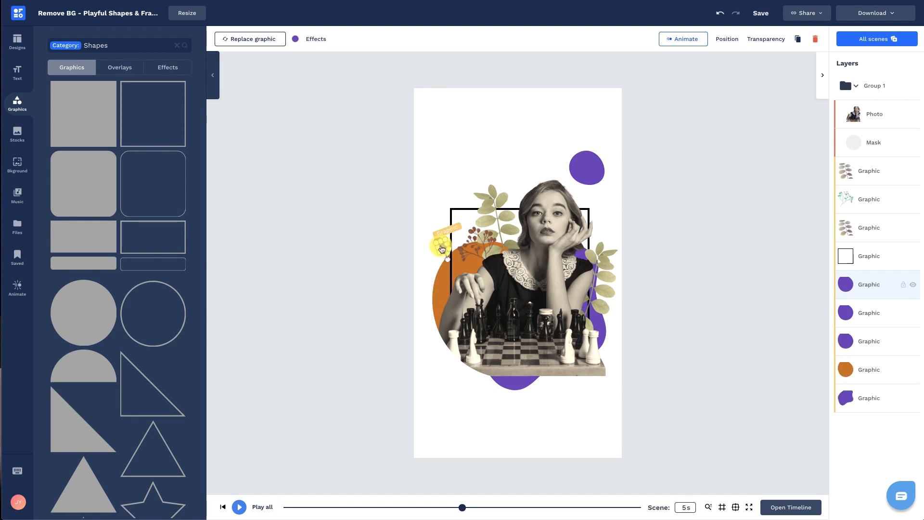
pyautogui.moveTo(463, 390); pyautogui.dragTo(449, 374)
pyautogui.click(384, 318)
# Step: Duplicate the purple circle, recolour the copies orange, and place them beside the woman's head, below-left of the photo and near the canvas top
pyautogui.click(582, 165)
pyautogui.hotkey('ctrl', 'd')
pyautogui.moveTo(585, 168); pyautogui.dragTo(603, 210)
pyautogui.click(296, 40)
pyautogui.click(148, 146)
pyautogui.hotkey('ctrl', 'd')
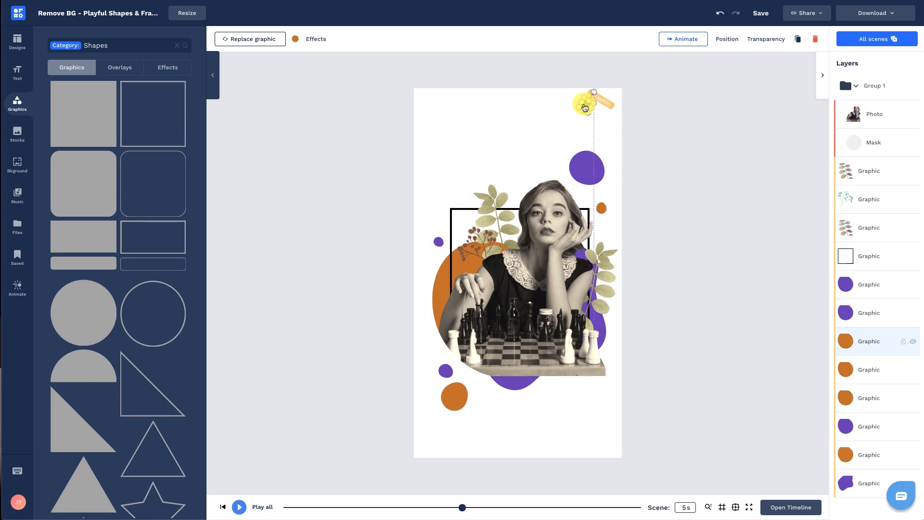
pyautogui.click(658, 117)
# Step: Shift the large purple circle above the woman's head and the small orange circle beneath it slightly downward
pyautogui.moveTo(590, 167); pyautogui.dragTo(593, 173)
pyautogui.click(601, 210)
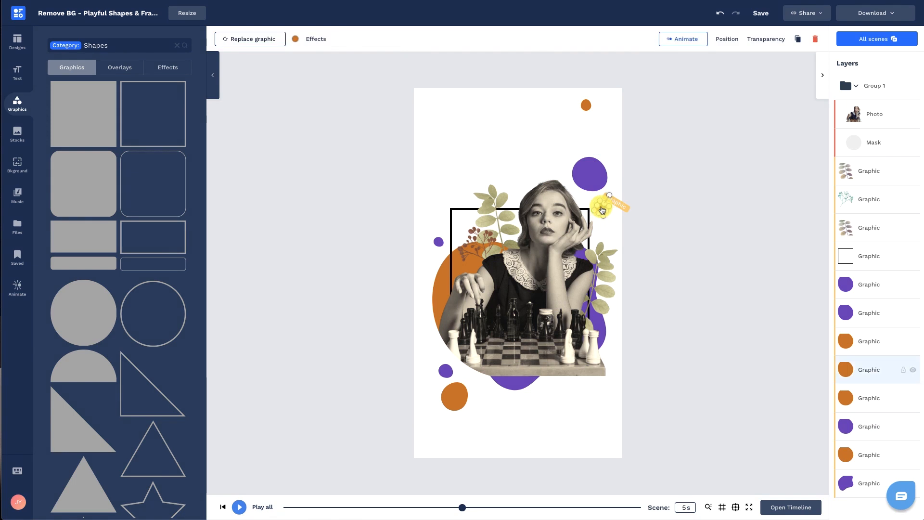
pyautogui.click(687, 164)
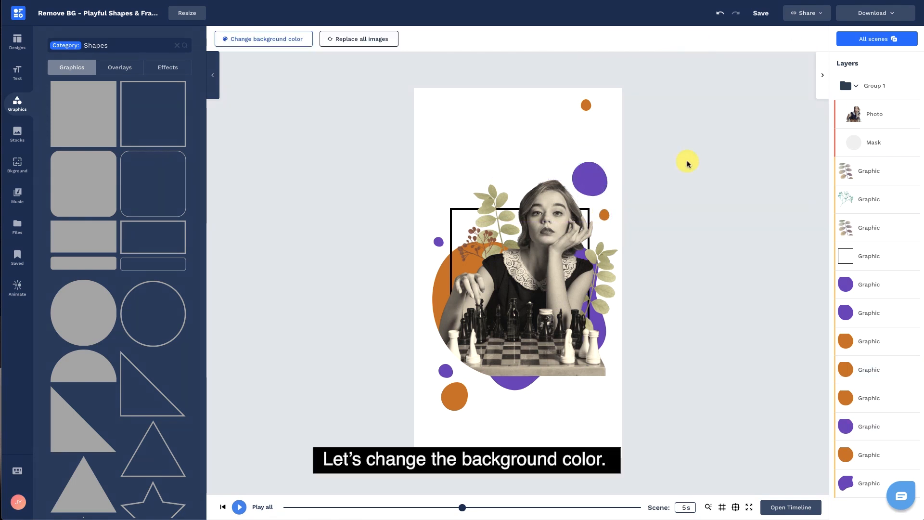
# Step: Change the background to a custom solid colour, FFF5DE
pyautogui.click(309, 49)
pyautogui.click(60, 147)
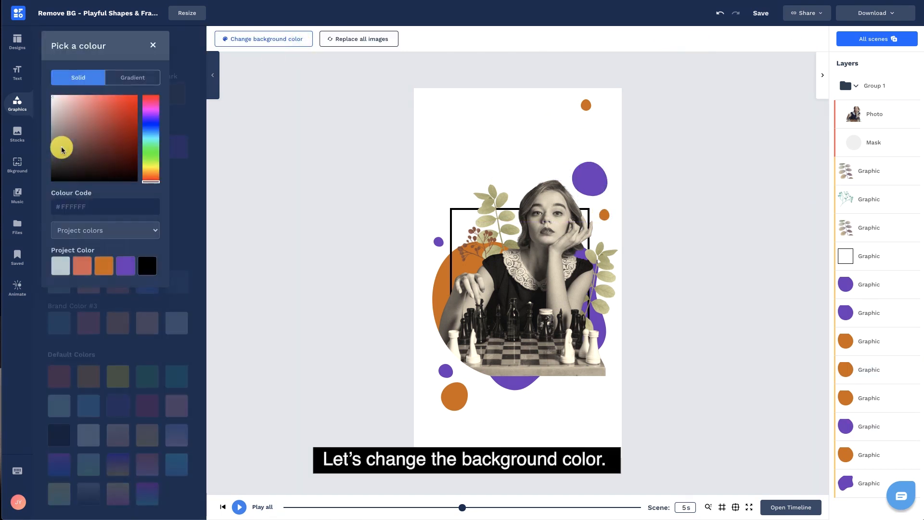
pyautogui.click(95, 205)
pyautogui.write('FFF5DE')
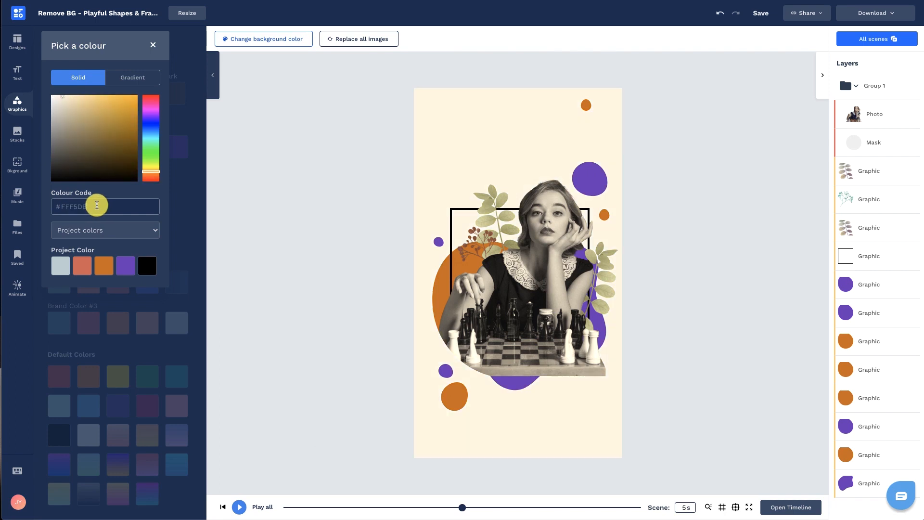
pyautogui.click(153, 47)
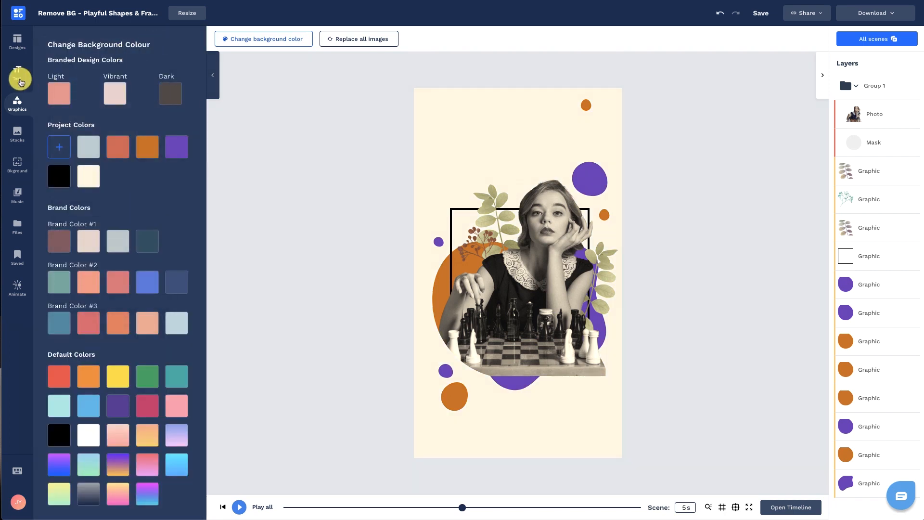
# Step: Add a heading text element reading "CHECKMATE"
pyautogui.click(18, 73)
pyautogui.click(124, 56)
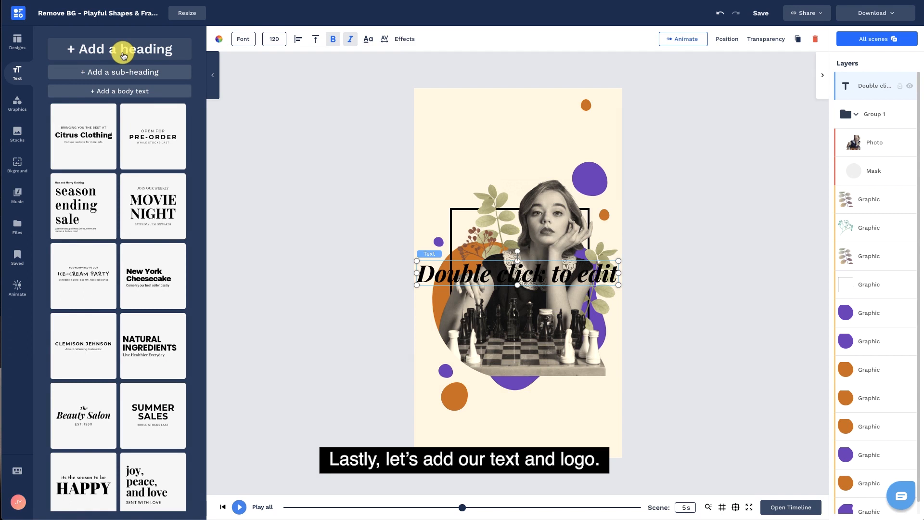
pyautogui.doubleClick(448, 271)
pyautogui.write('CHECKMATE')
# Step: Format the CHECKMATE heading at size 130 without italics, adjust its letter spacing, and place it above the woman
pyautogui.hotkey('ctrl', 'a')
pyautogui.click(266, 42)
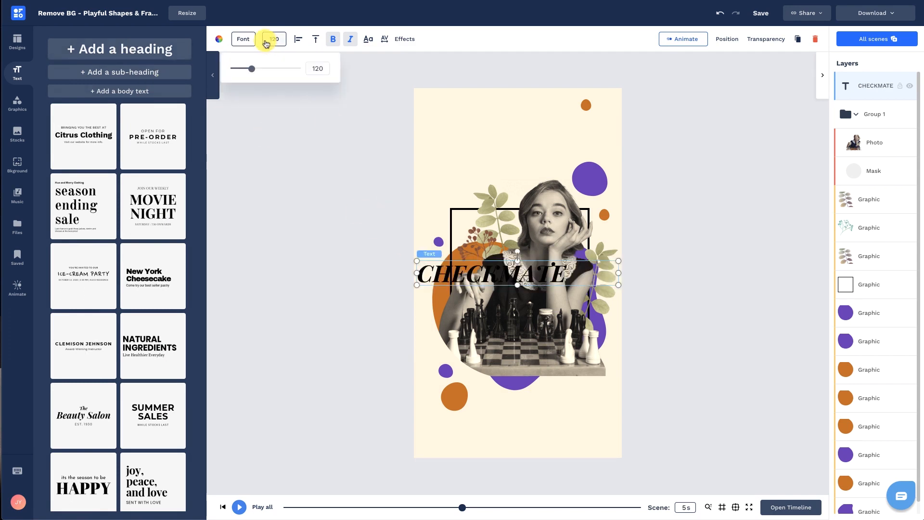
pyautogui.write('130')
pyautogui.click(350, 39)
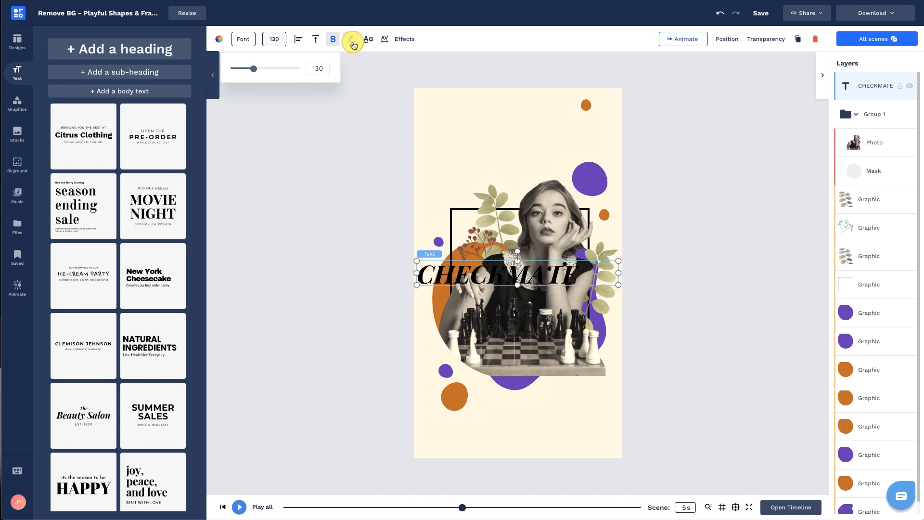
pyautogui.click(387, 41)
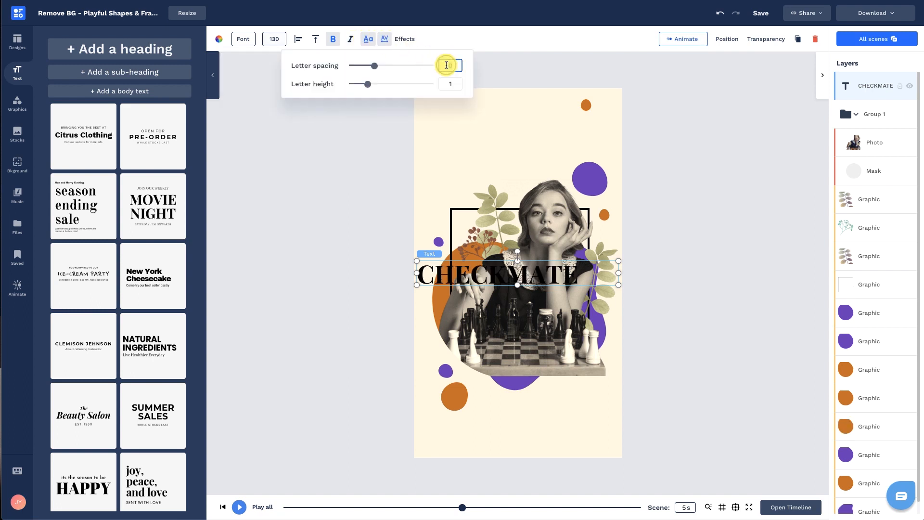
pyautogui.click(381, 161)
pyautogui.moveTo(469, 279); pyautogui.dragTo(484, 152)
# Step: Duplicate the CHECKMATE heading and change the copy's text to "Prediction / Strategy / Analytics"
pyautogui.hotkey('ctrl', 'd')
pyautogui.doubleClick(489, 153)
pyautogui.write('PREDICTION / STRATEGY / ANALYTICS')
# Step: Format the subtitle as size 50 non-bold italic text without all caps, and tighten its letter spacing
pyautogui.hotkey('ctrl', 'a')
pyautogui.click(368, 38)
pyautogui.click(333, 38)
pyautogui.click(350, 39)
pyautogui.click(274, 38)
pyautogui.click(318, 67)
pyautogui.write('50')
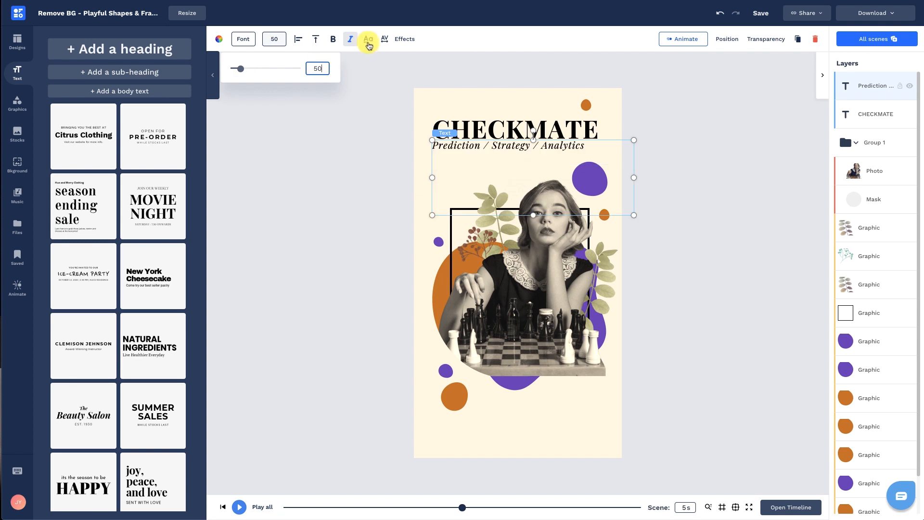
pyautogui.click(384, 38)
pyautogui.click(371, 154)
# Step: Shorten the subtitle's text box and shift it slightly downward together with the CHECKMATE heading
pyautogui.click(486, 148)
pyautogui.moveTo(533, 215); pyautogui.dragTo(567, 156)
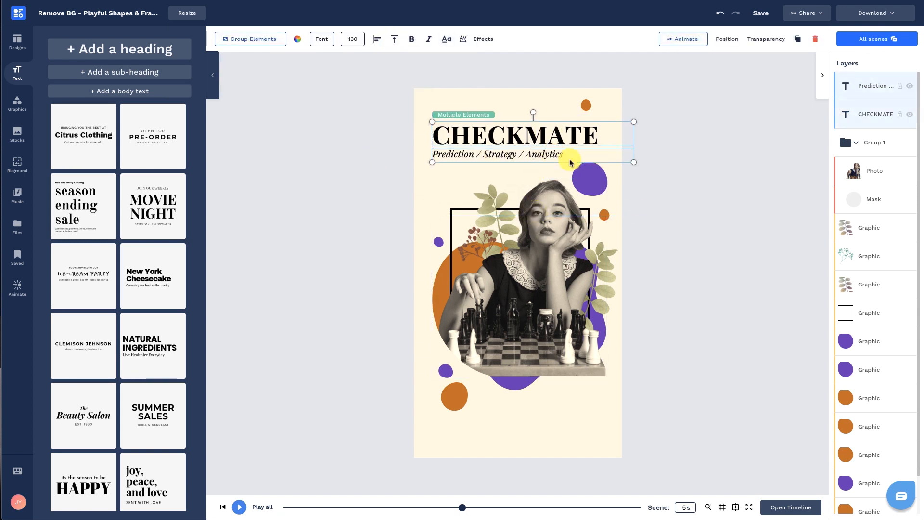
pyautogui.click(666, 215)
# Step: Insert the black logo from the uploaded logos, shrink it, and place it in the canvas's bottom-right corner
pyautogui.click(19, 226)
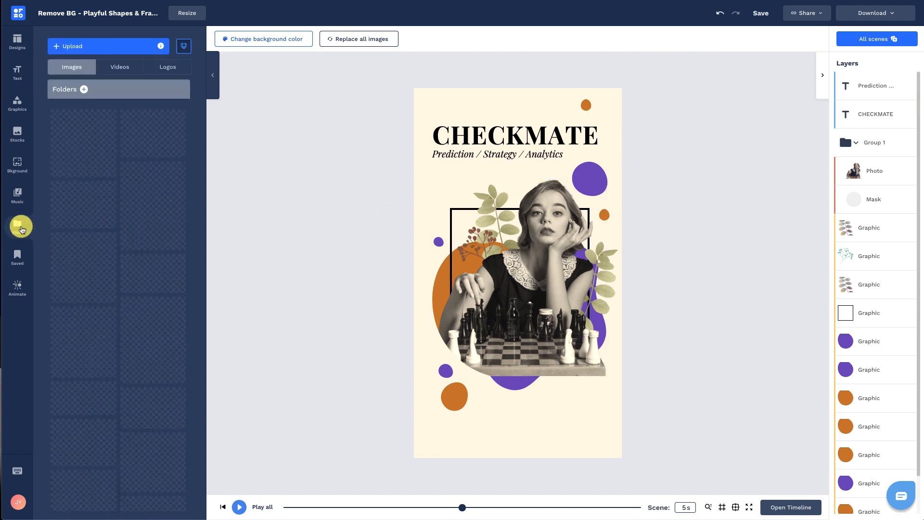
pyautogui.click(186, 69)
pyautogui.click(84, 114)
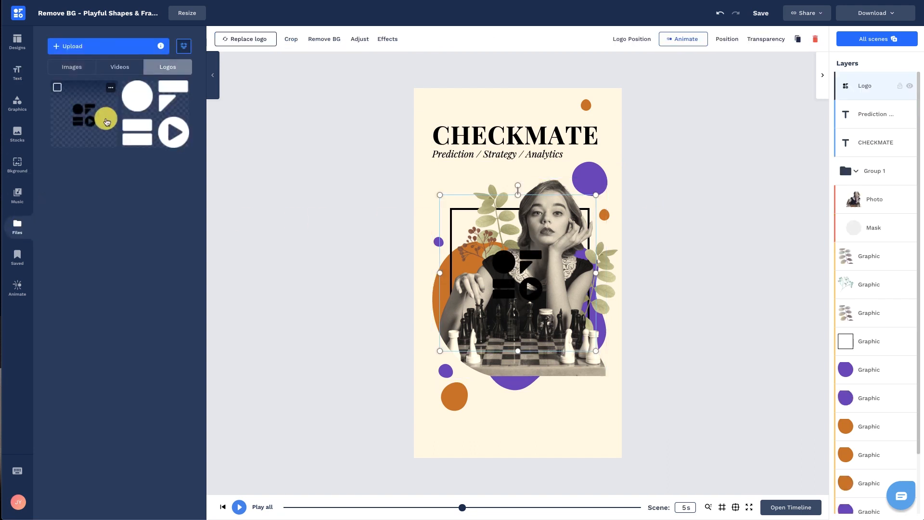
pyautogui.moveTo(514, 269); pyautogui.dragTo(626, 418)
pyautogui.moveTo(559, 445); pyautogui.dragTo(592, 423)
pyautogui.moveTo(548, 380); pyautogui.dragTo(576, 408)
pyautogui.moveTo(612, 442); pyautogui.dragTo(601, 437)
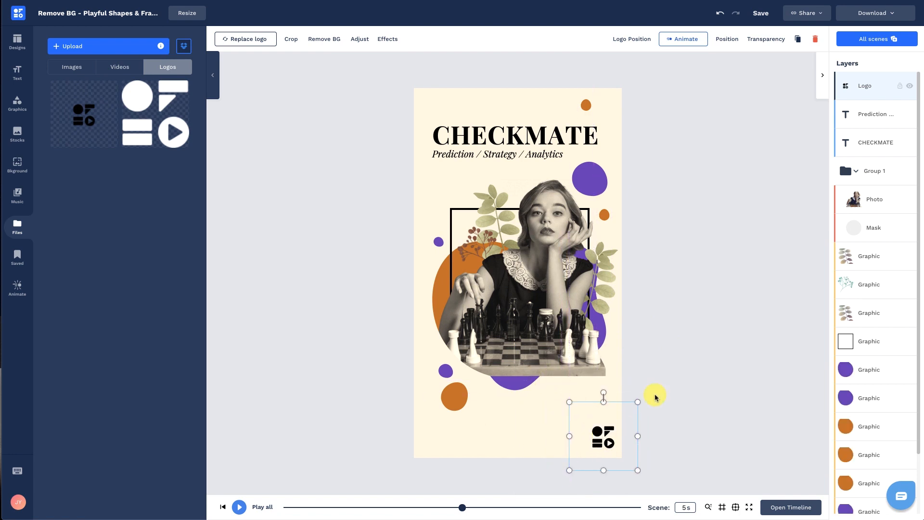
pyautogui.click(662, 382)
# Step: Select Group 1 together with the surrounding graphic layers to fine-tune their placement
pyautogui.click(893, 176)
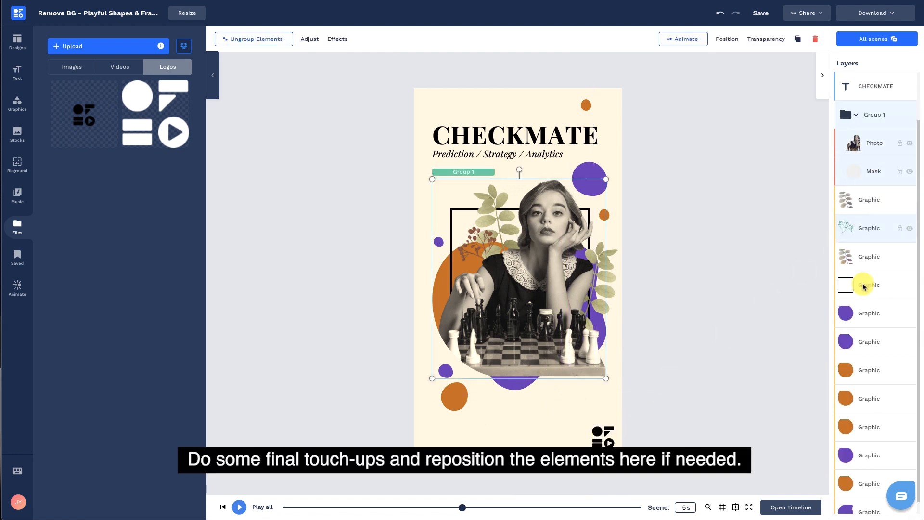
pyautogui.click(655, 237)
pyautogui.click(612, 273)
pyautogui.click(734, 188)
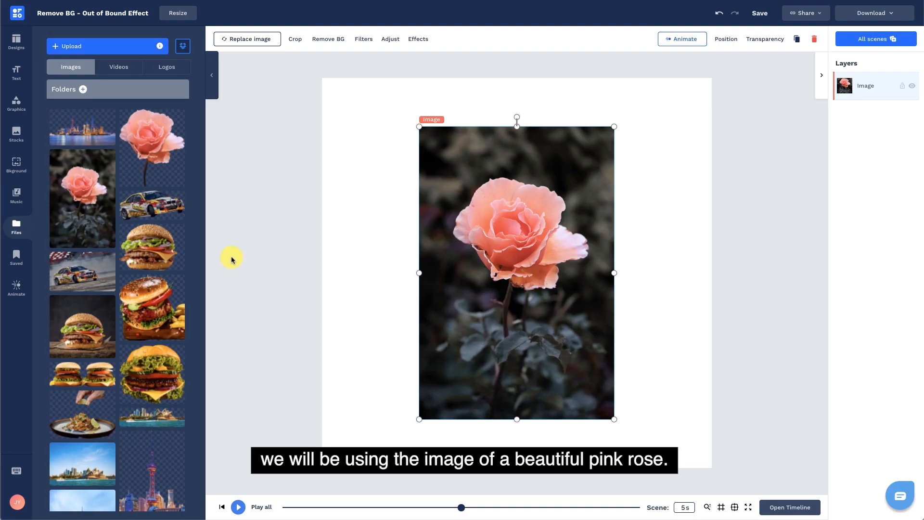
# Step: Add the letter R mask from the stock masks, shrink it, and centre it over the rose image
pyautogui.click(27, 146)
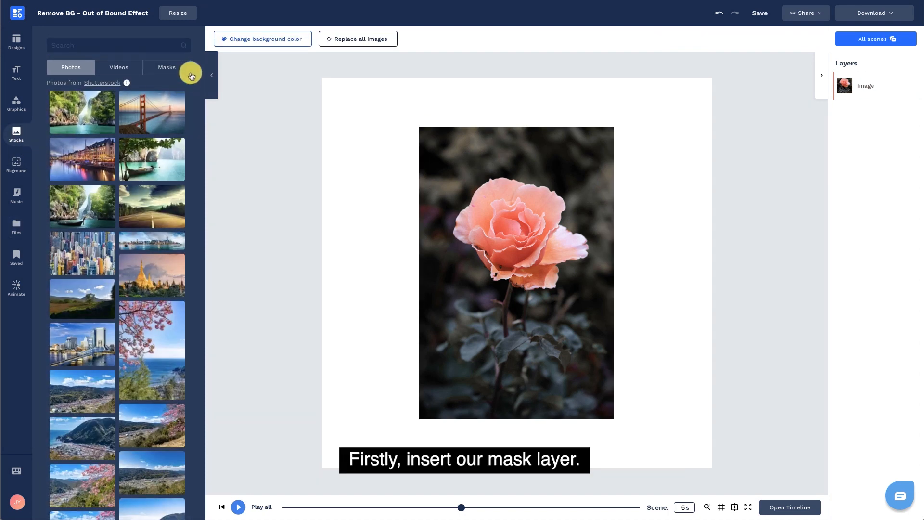
pyautogui.click(188, 71)
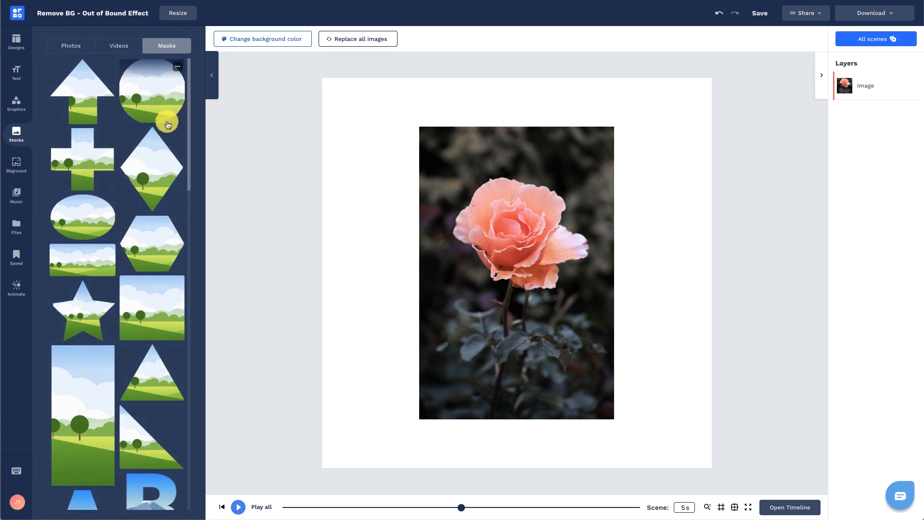
pyautogui.scroll(-10, 162, 168)
pyautogui.scroll(-3, 161, 169)
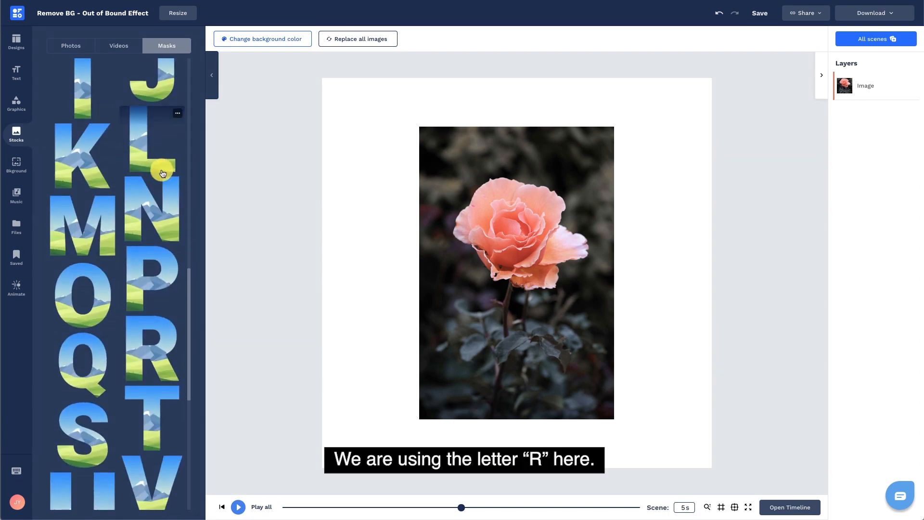
pyautogui.click(154, 362)
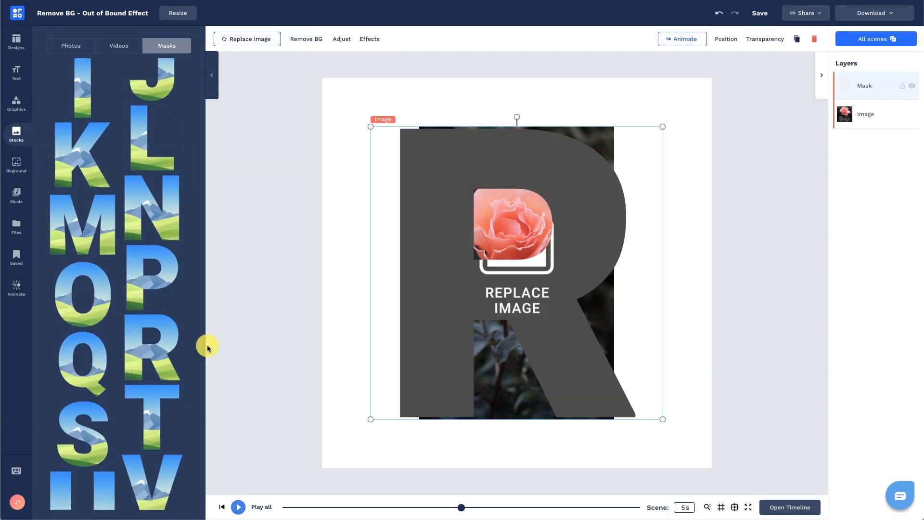
pyautogui.moveTo(661, 127); pyautogui.dragTo(605, 179)
pyautogui.moveTo(555, 215); pyautogui.dragTo(584, 196)
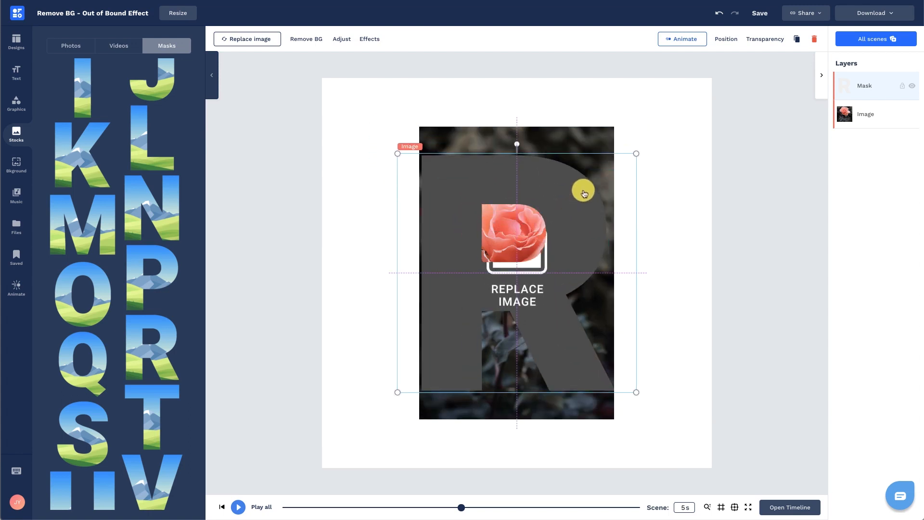
# Step: Move the rose image's layer above the mask and rename it Guide
pyautogui.click(584, 139)
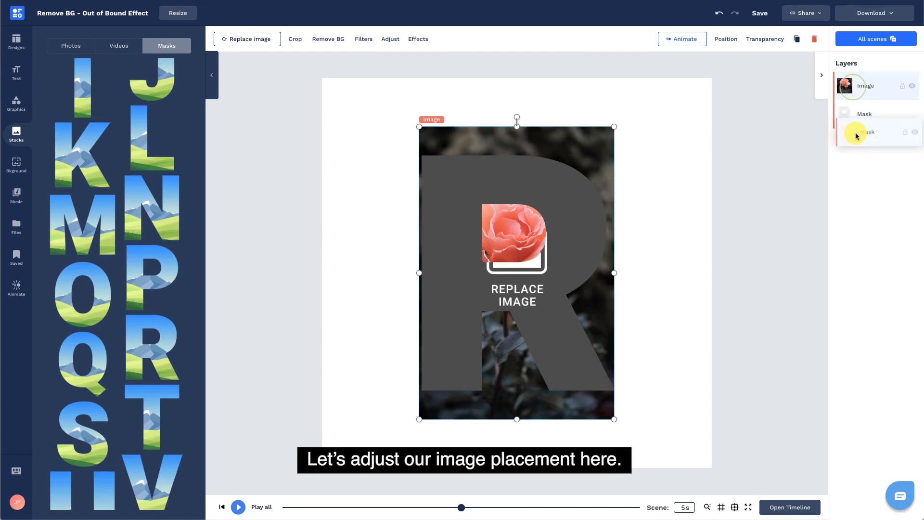
pyautogui.moveTo(853, 126); pyautogui.dragTo(862, 104)
pyautogui.click(866, 89)
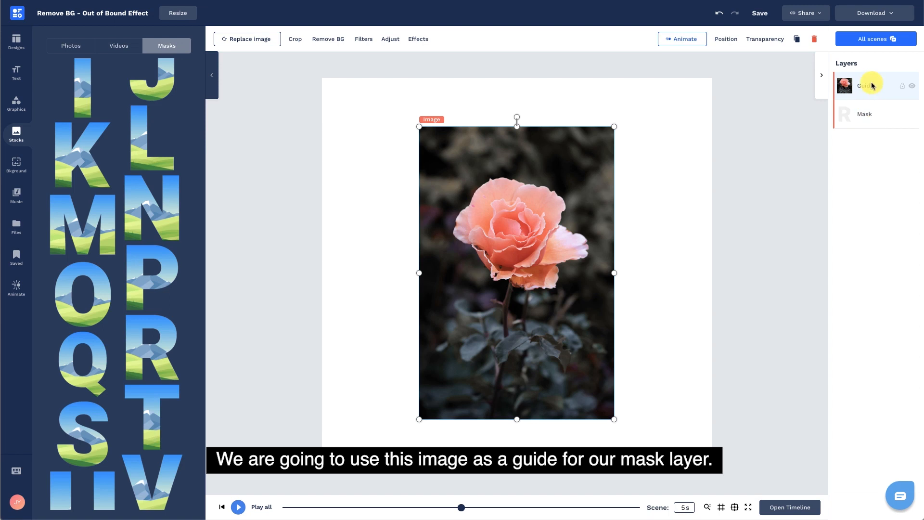
# Step: Make the Guide image semi-transparent, then enlarge and position it so the rose extends beyond the letter R
pyautogui.click(769, 41)
pyautogui.moveTo(687, 66); pyautogui.dragTo(710, 70)
pyautogui.moveTo(419, 127); pyautogui.dragTo(321, 58)
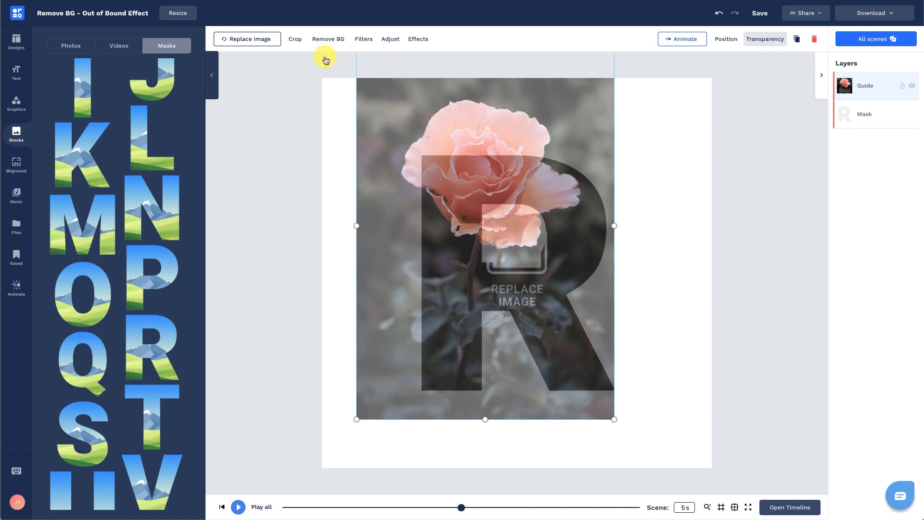
pyautogui.moveTo(614, 419); pyautogui.dragTo(645, 457)
pyautogui.moveTo(525, 137); pyautogui.dragTo(537, 167)
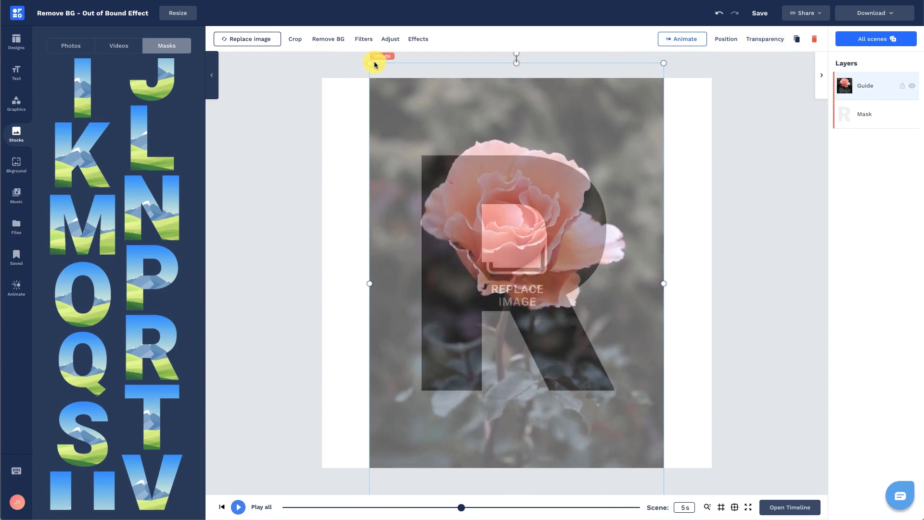
pyautogui.moveTo(375, 64); pyautogui.dragTo(378, 69)
pyautogui.moveTo(570, 147); pyautogui.dragTo(585, 138)
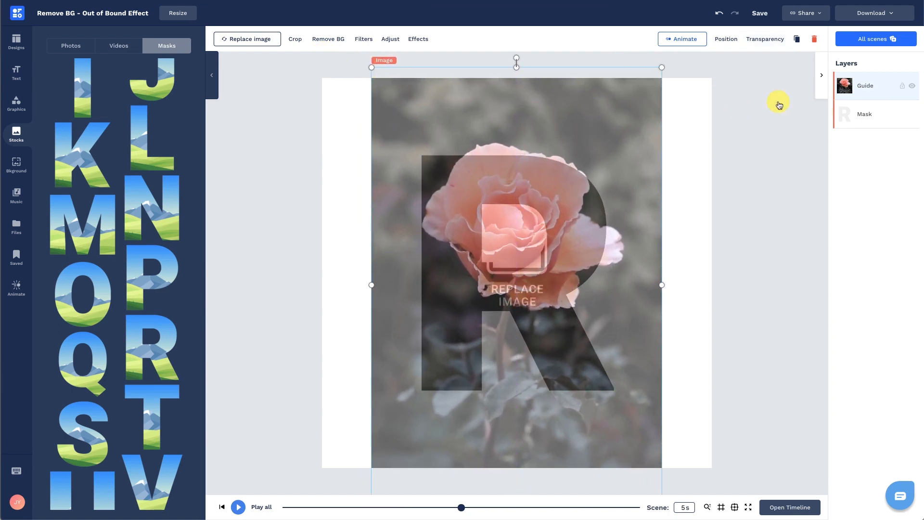
# Step: Move the Mask layer above Guide and replace its placeholder with the uploaded rose photo with the dark background
pyautogui.moveTo(865, 95); pyautogui.dragTo(866, 122)
pyautogui.click(866, 86)
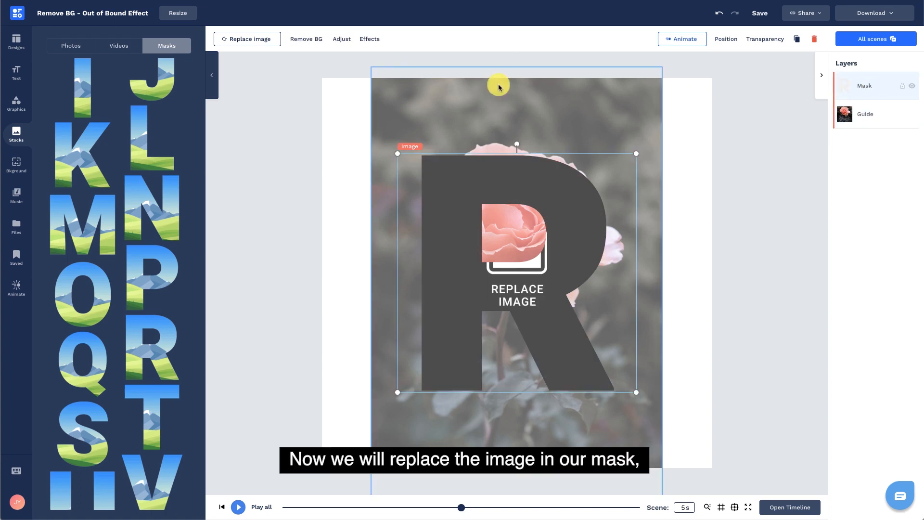
pyautogui.click(270, 44)
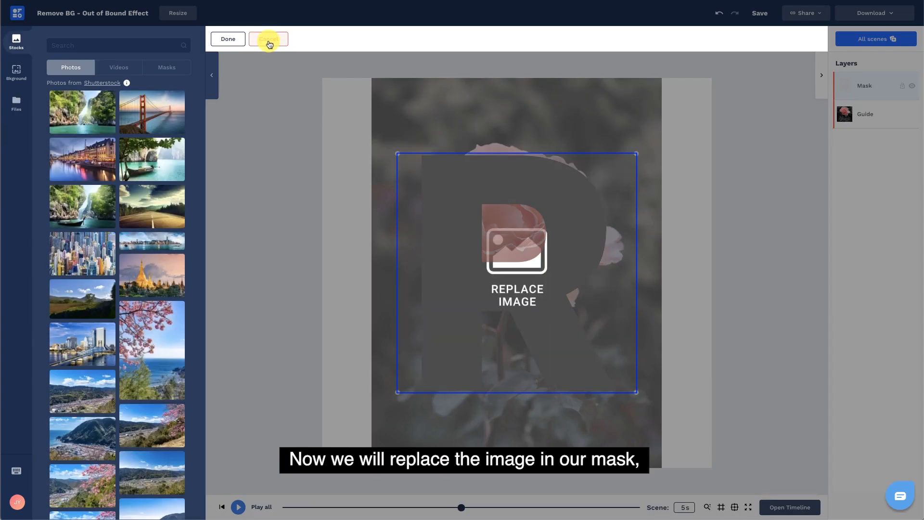
pyautogui.click(22, 105)
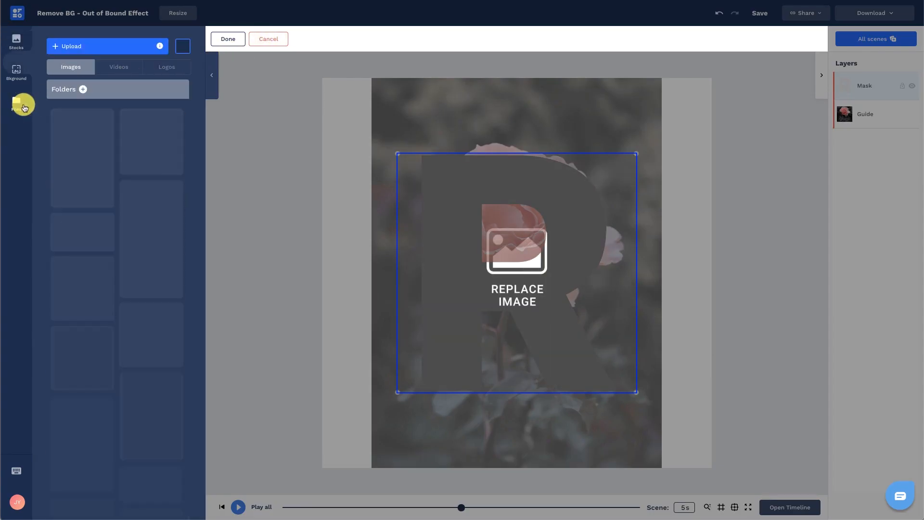
pyautogui.click(91, 200)
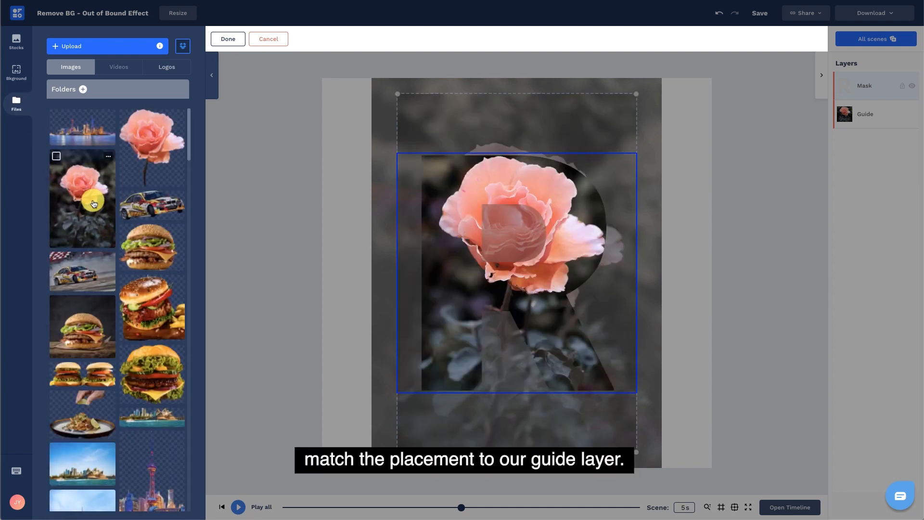
# Step: Enlarge and reposition the rose photo inside the R mask to match the Guide layer, and apply the replacement
pyautogui.moveTo(400, 95); pyautogui.dragTo(368, 61)
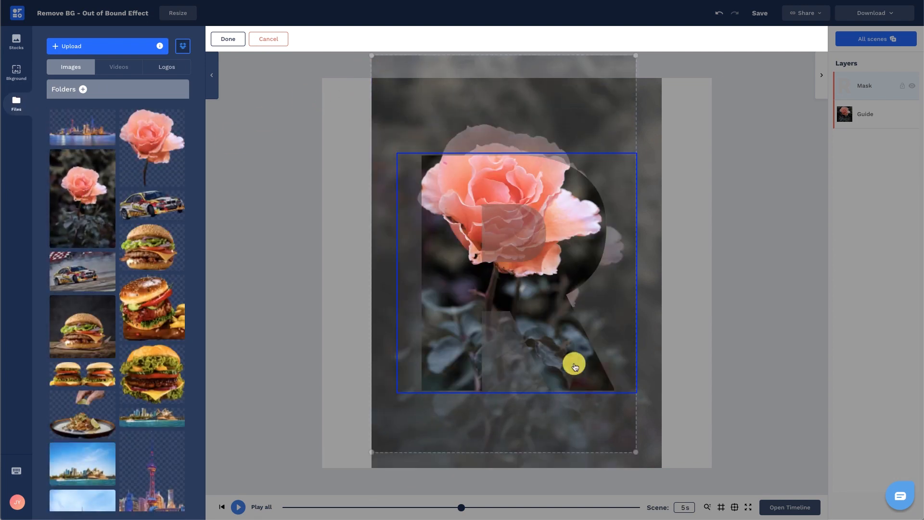
pyautogui.moveTo(637, 461); pyautogui.dragTo(650, 481)
pyautogui.moveTo(577, 307); pyautogui.dragTo(578, 318)
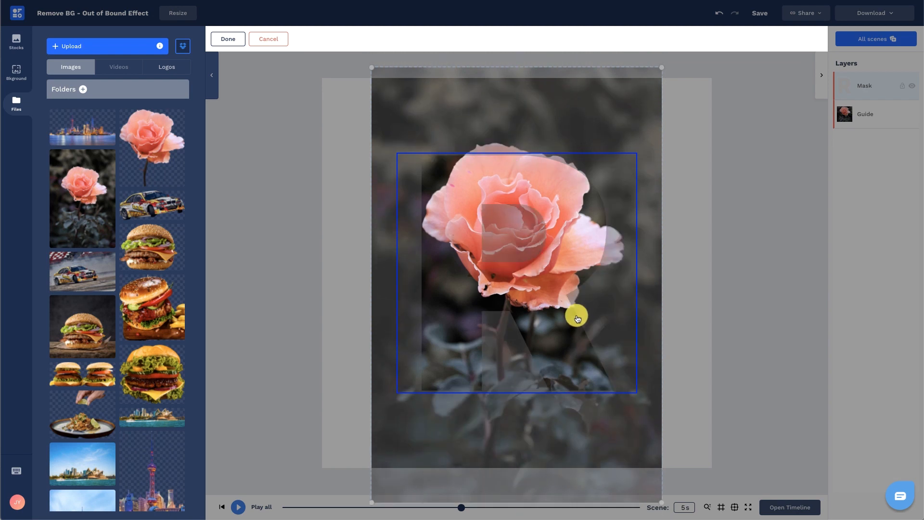
pyautogui.click(228, 41)
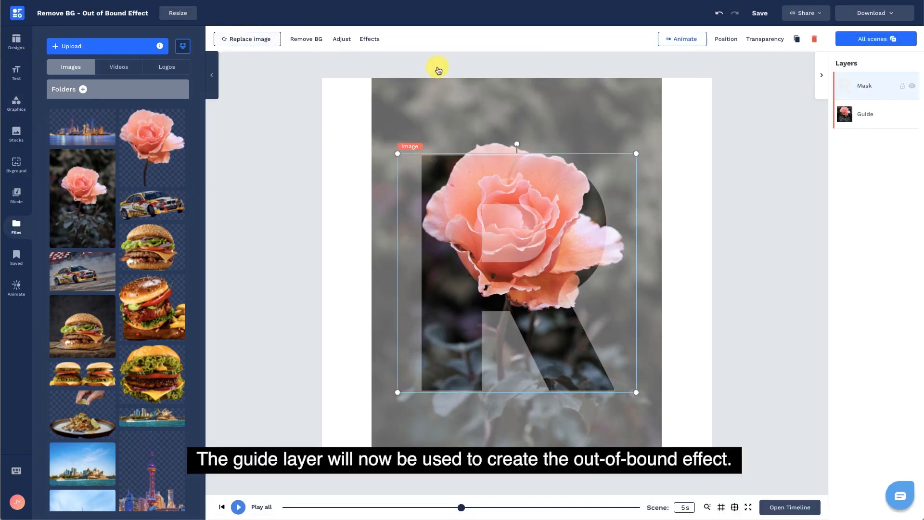
# Step: Move the Guide layer above the Mask layer and make the Guide image fully opaque
pyautogui.click(875, 123)
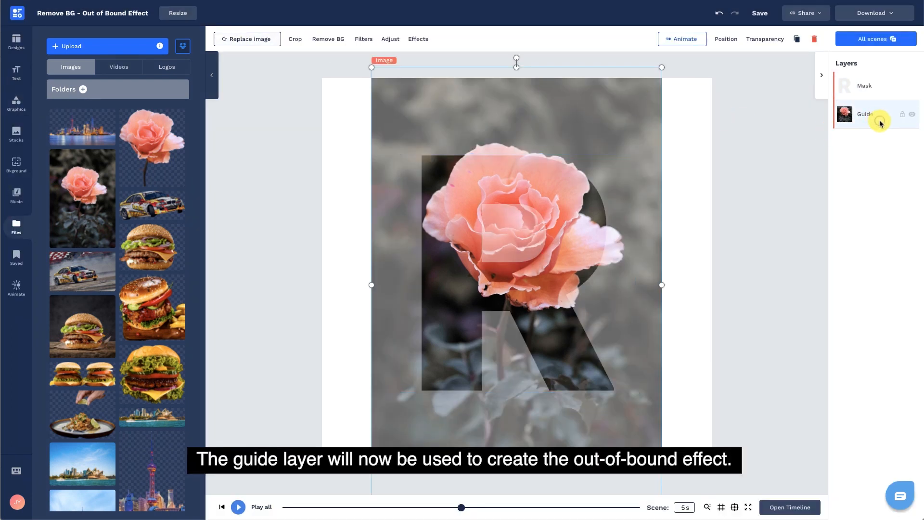
pyautogui.moveTo(875, 124); pyautogui.dragTo(877, 86)
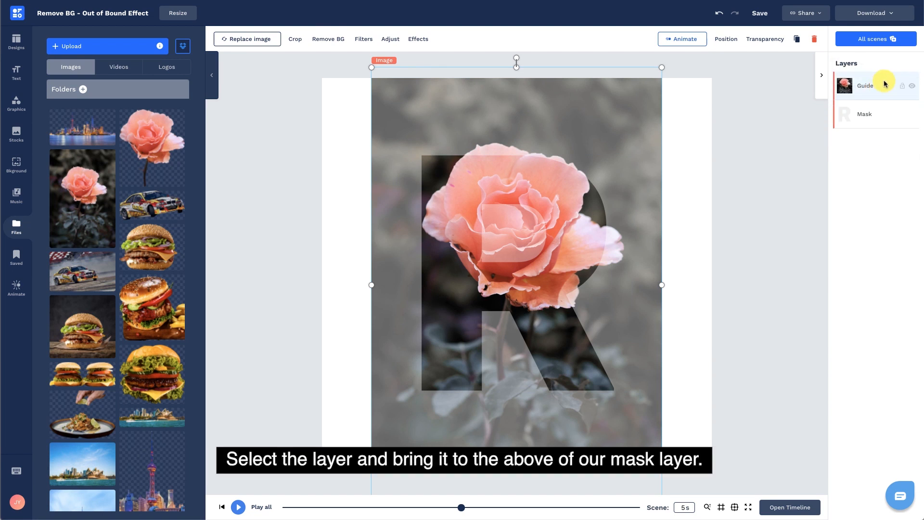
pyautogui.click(763, 40)
pyautogui.moveTo(711, 64); pyautogui.dragTo(680, 70)
pyautogui.click(758, 43)
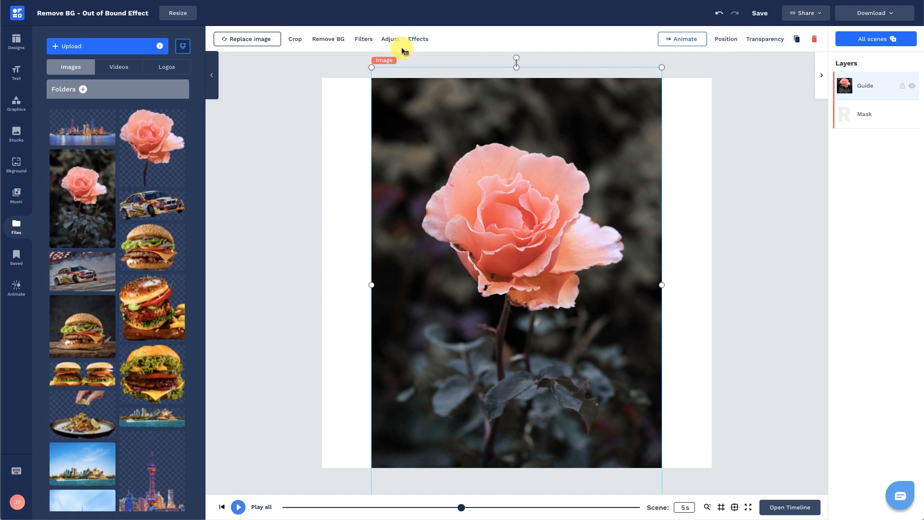
# Step: Remove the dark background from the Guide rose image
pyautogui.click(335, 46)
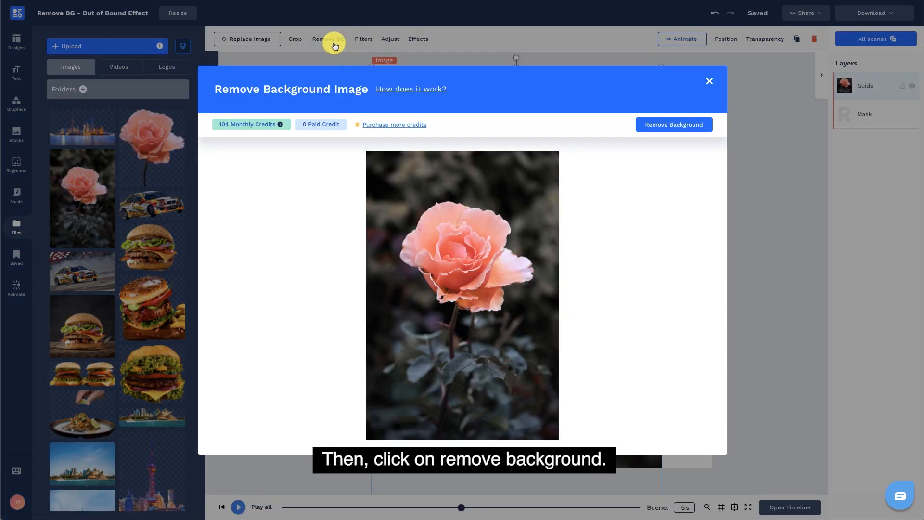
pyautogui.click(696, 133)
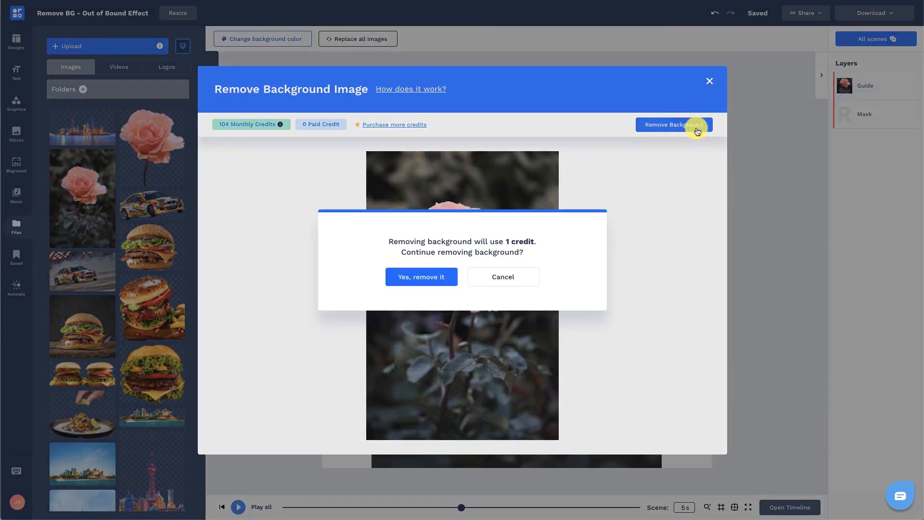
pyautogui.click(417, 286)
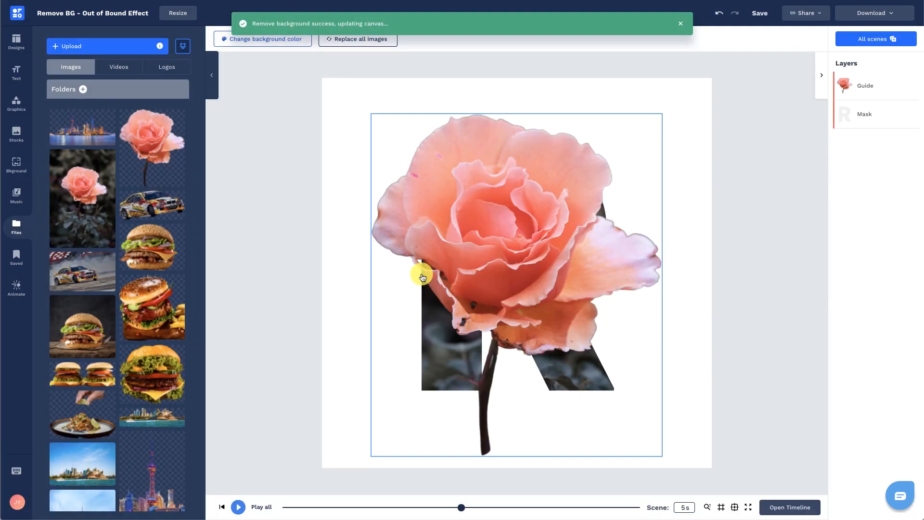
# Step: Make the cut-out Guide rose semi-transparent, then shrink and reposition it to match the rose inside the R mask
pyautogui.click(416, 301)
pyautogui.moveTo(371, 456); pyautogui.dragTo(415, 394)
pyautogui.moveTo(661, 114); pyautogui.dragTo(648, 139)
pyautogui.click(765, 42)
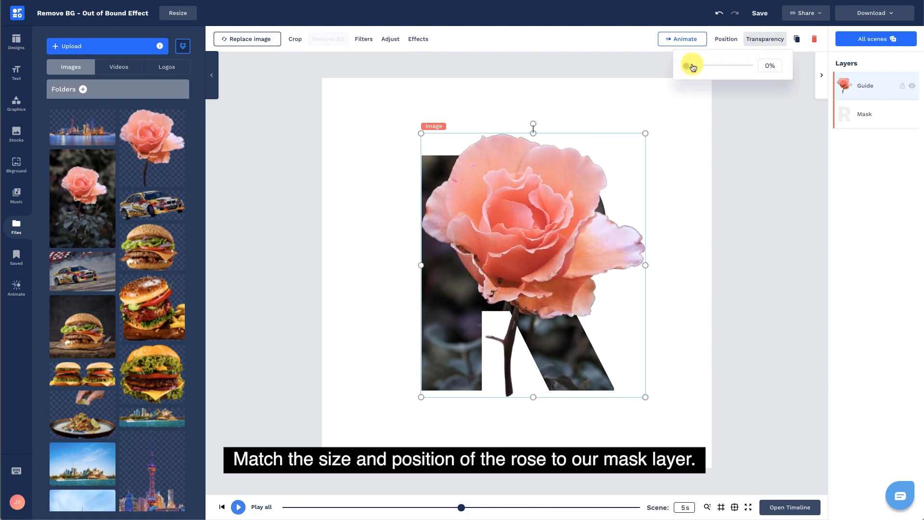
pyautogui.moveTo(691, 64); pyautogui.dragTo(712, 64)
pyautogui.moveTo(646, 134); pyautogui.dragTo(623, 158)
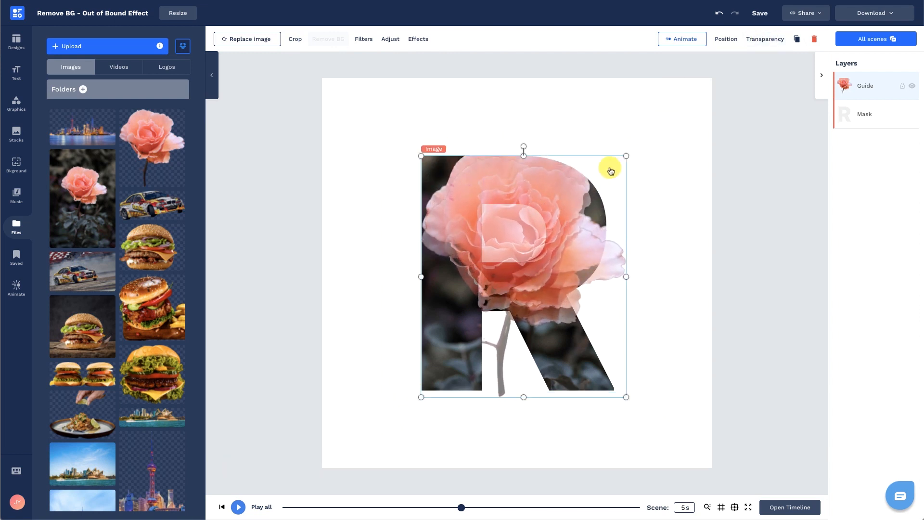
pyautogui.moveTo(544, 248); pyautogui.dragTo(542, 234)
pyautogui.moveTo(418, 385); pyautogui.dragTo(422, 382)
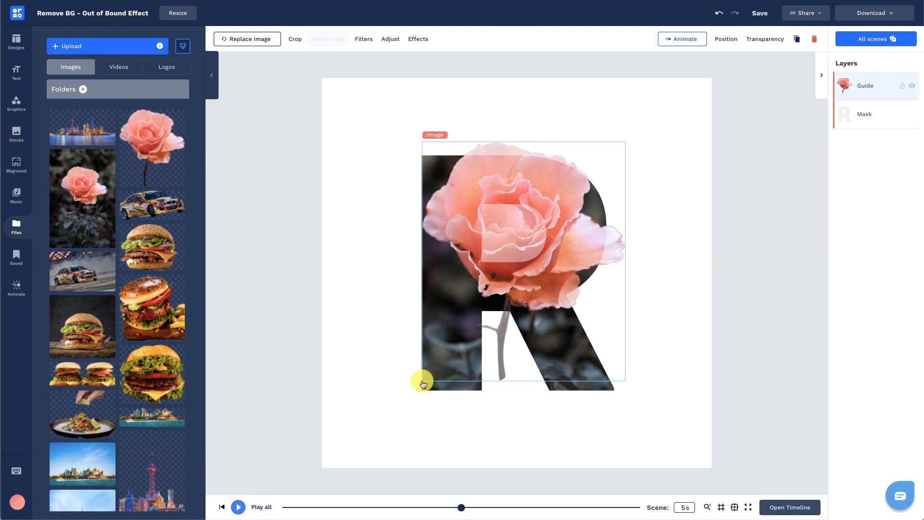
# Step: Set the Guide rose's transparency to 0% and crop away the stem below the petals
pyautogui.click(768, 43)
pyautogui.moveTo(714, 65); pyautogui.dragTo(684, 65)
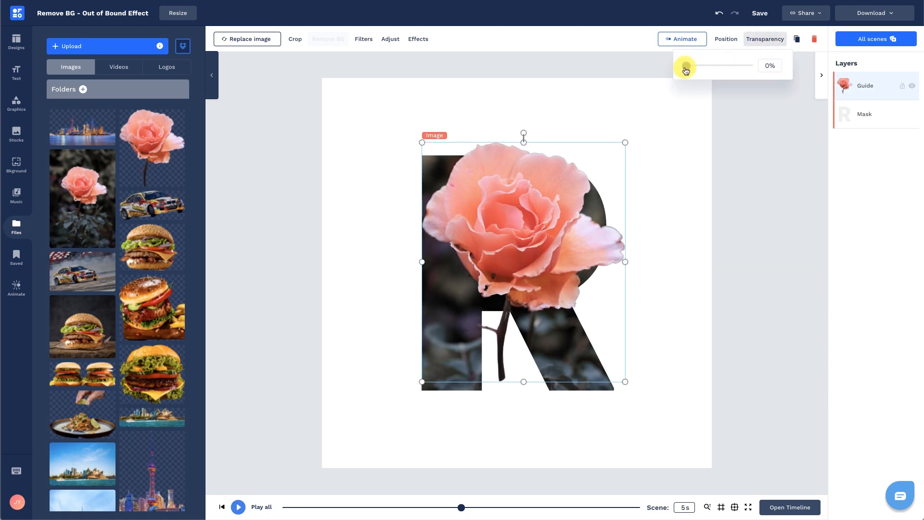
pyautogui.click(755, 41)
pyautogui.click(292, 40)
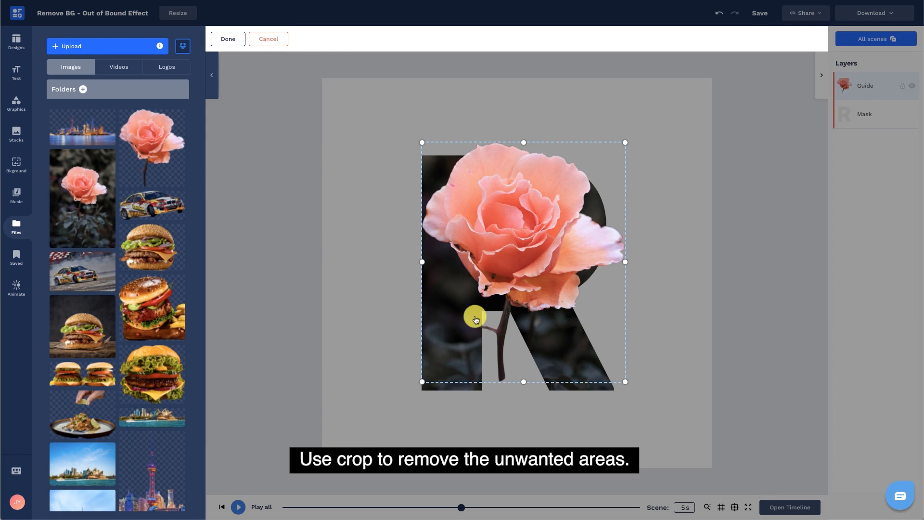
pyautogui.click(230, 39)
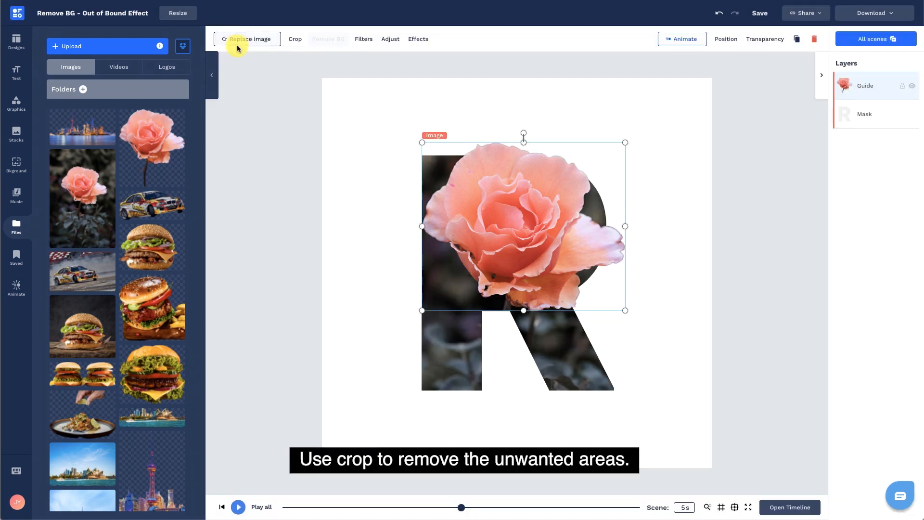
# Step: Change the canvas background to a custom light pink colour
pyautogui.click(248, 89)
pyautogui.click(261, 40)
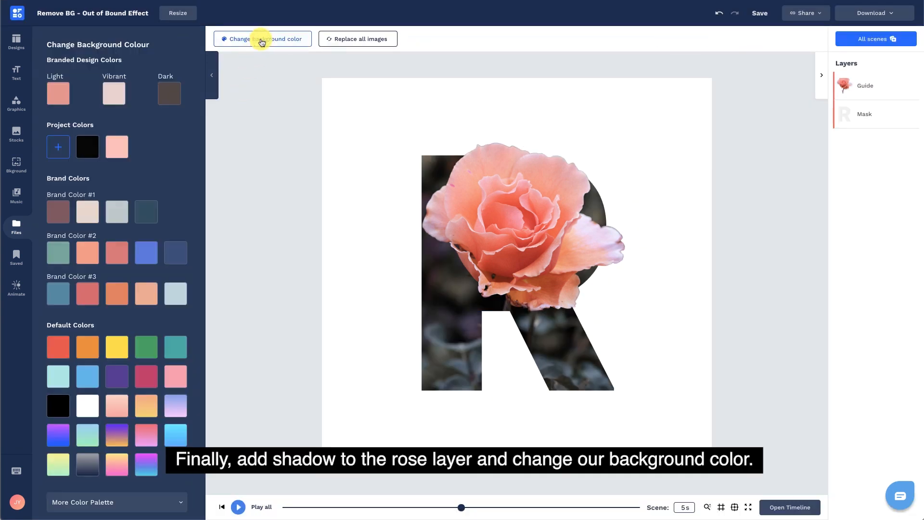
pyautogui.click(61, 149)
pyautogui.moveTo(76, 116)
pyautogui.mouseDown()
pyautogui.moveTo(82, 82)
pyautogui.moveTo(72, 83)
pyautogui.mouseUp()
pyautogui.click(152, 44)
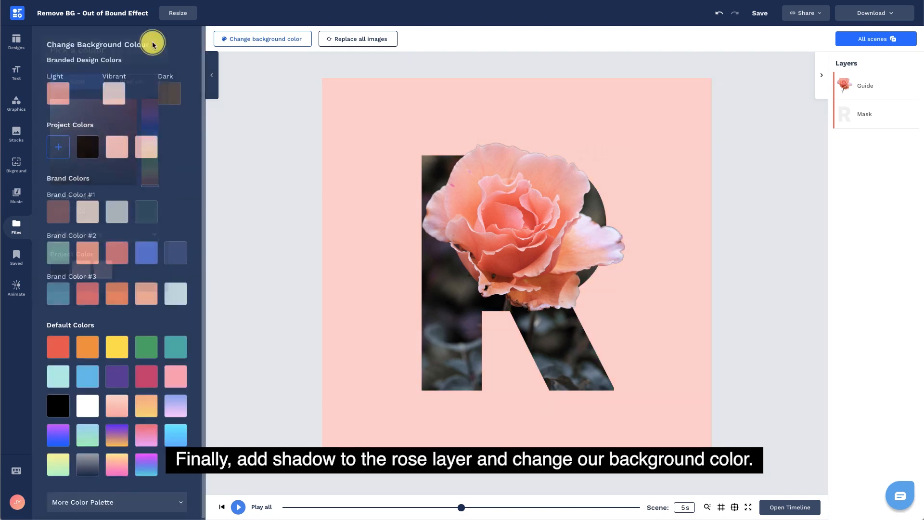
# Step: Give the Guide rose a reddish-brown drop shadow with reduced blur and increased transparency
pyautogui.click(479, 208)
pyautogui.click(417, 48)
pyautogui.click(179, 63)
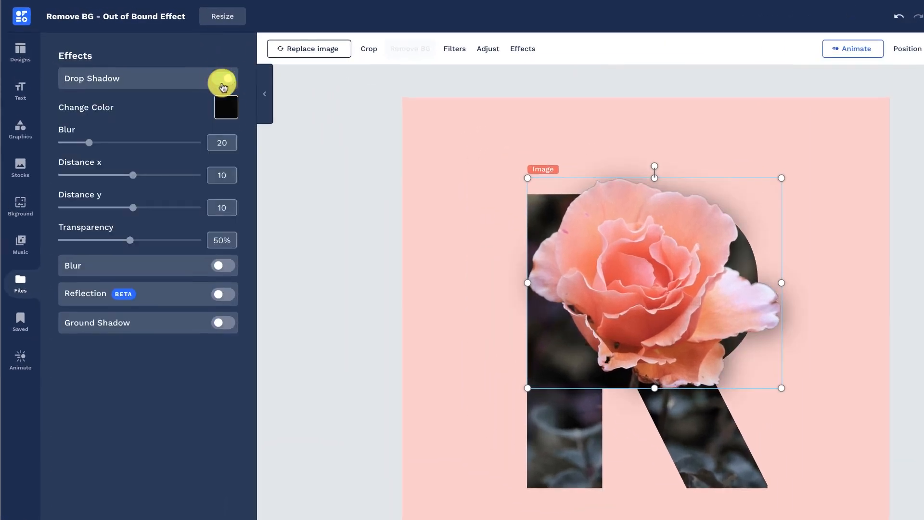
pyautogui.click(180, 86)
pyautogui.click(103, 118)
pyautogui.click(190, 56)
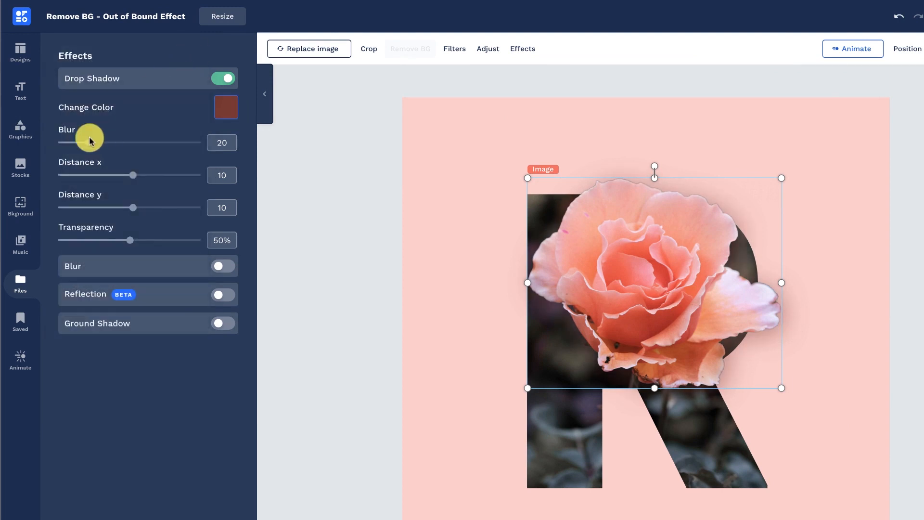
pyautogui.moveTo(87, 142); pyautogui.dragTo(71, 143)
pyautogui.moveTo(130, 240); pyautogui.dragTo(152, 239)
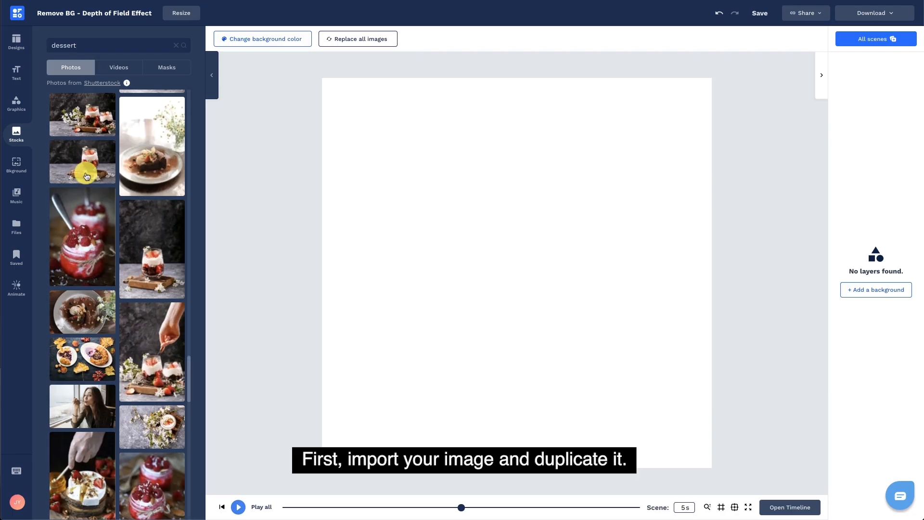
# Step: In the Depth of Field Effect design, insert the stock photo of one dessert glass on a wooden board and fit it to the canvas height
pyautogui.click(87, 176)
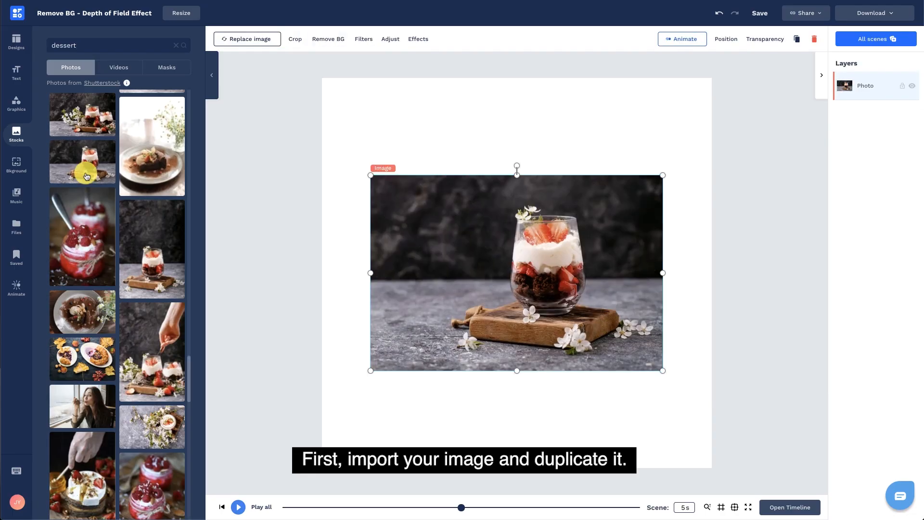
pyautogui.click(726, 38)
pyautogui.click(743, 228)
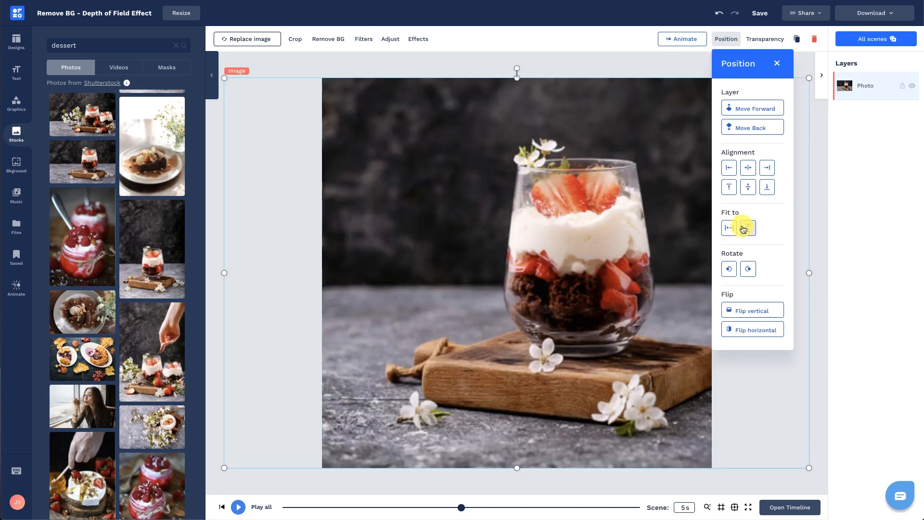
pyautogui.click(666, 60)
pyautogui.click(666, 109)
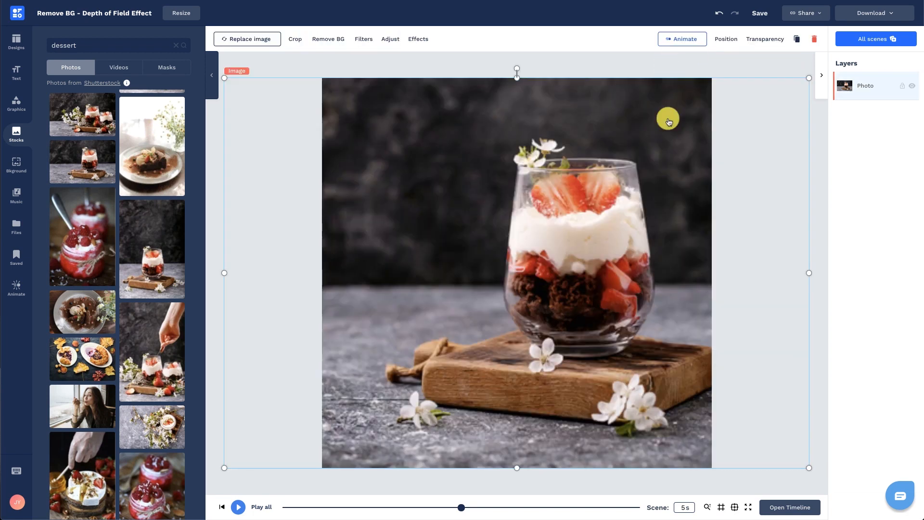
# Step: Duplicate the dessert photo, align the copy over the original, and rename the lower layer Background
pyautogui.click(796, 40)
pyautogui.moveTo(686, 145); pyautogui.dragTo(677, 140)
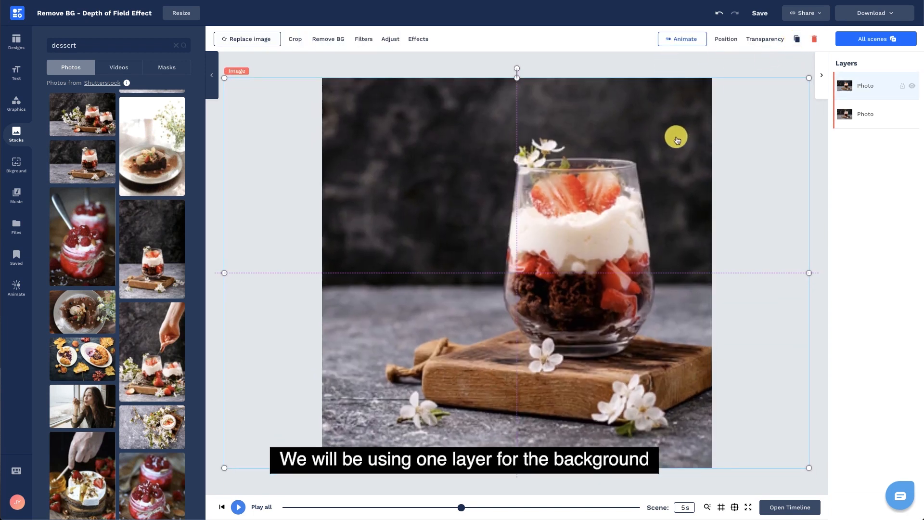
pyautogui.click(868, 116)
pyautogui.write('Back')
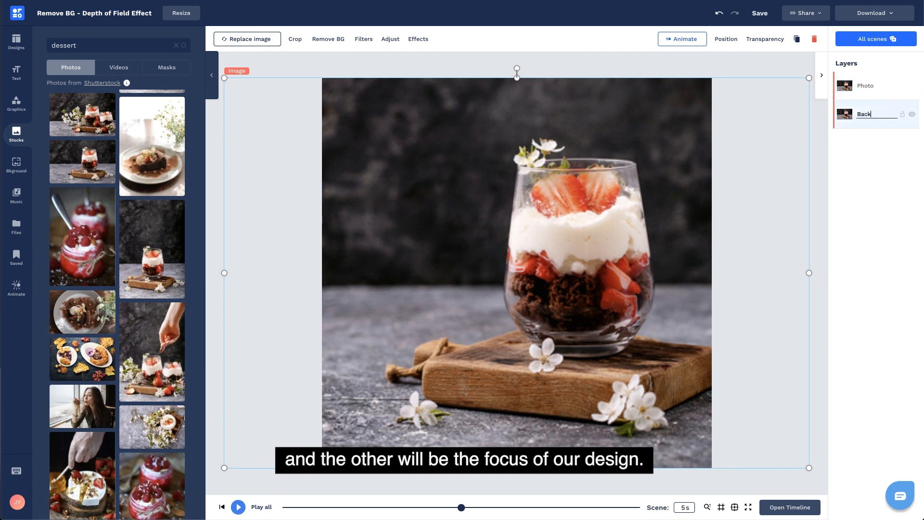
# Step: Remove the background from the upper Photo layer of the dessert
pyautogui.click(879, 85)
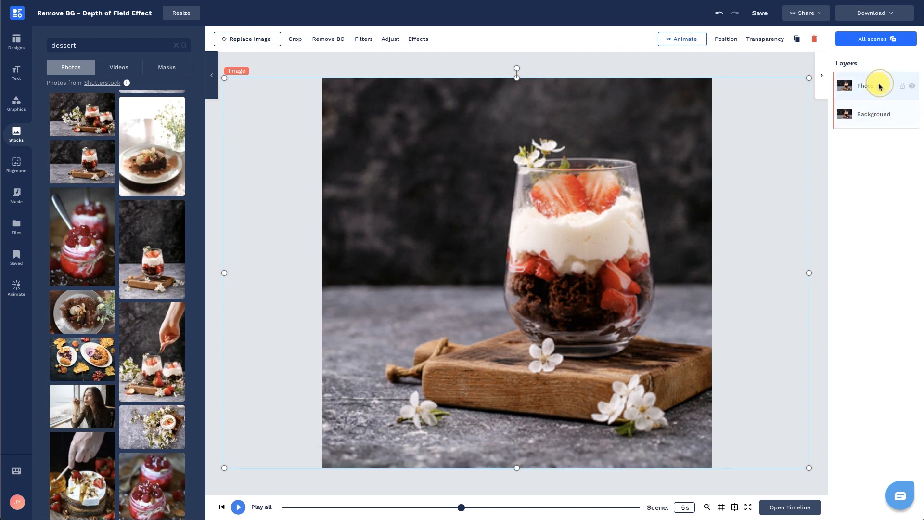
pyautogui.click(340, 48)
pyautogui.click(651, 173)
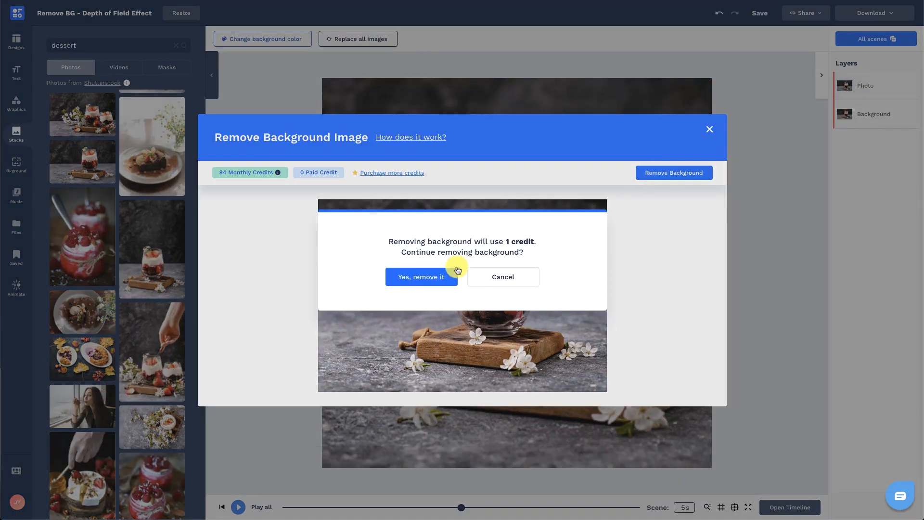
pyautogui.click(432, 276)
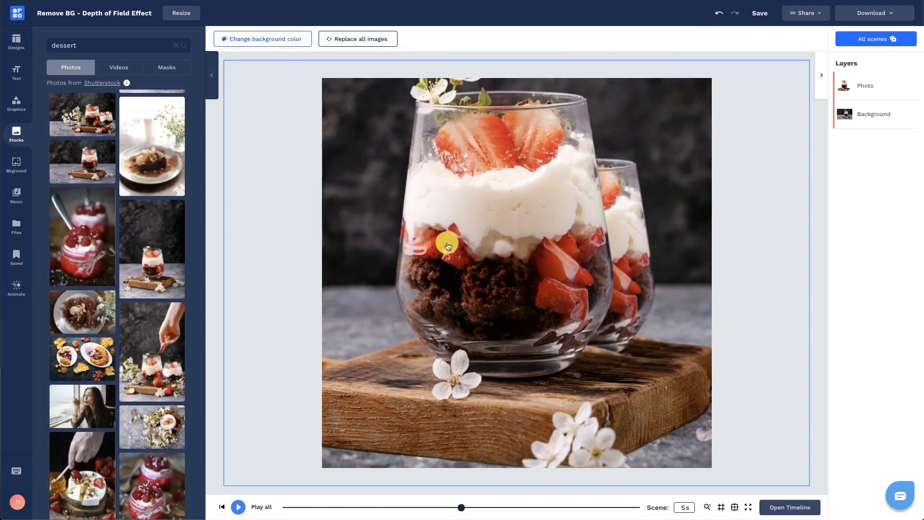
# Step: Shrink the cut-out dessert glass and place it toward the lower right of the canvas
pyautogui.moveTo(448, 243); pyautogui.dragTo(491, 266)
pyautogui.moveTo(268, 85); pyautogui.dragTo(360, 199)
pyautogui.moveTo(670, 306); pyautogui.dragTo(621, 311)
pyautogui.moveTo(799, 173); pyautogui.dragTo(793, 177)
pyautogui.moveTo(573, 265); pyautogui.dragTo(598, 262)
# Step: Shift the Background photo to the right and enlarge it slightly so its glass sits behind the cut-out and the canvas stays covered
pyautogui.moveTo(550, 146); pyautogui.dragTo(647, 149)
pyautogui.moveTo(322, 469); pyautogui.dragTo(299, 485)
pyautogui.moveTo(662, 176); pyautogui.dragTo(681, 165)
pyautogui.click(268, 212)
# Step: Add a blur effect to the Background layer
pyautogui.click(872, 119)
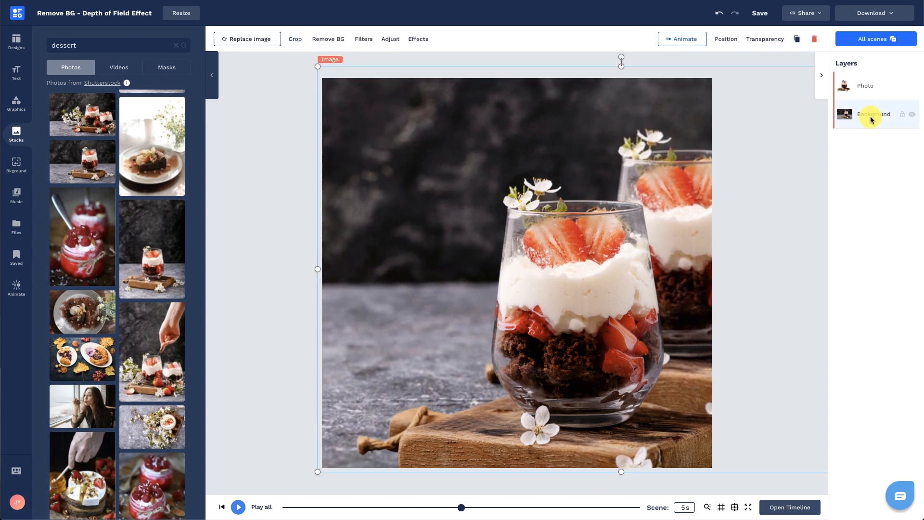
pyautogui.click(419, 39)
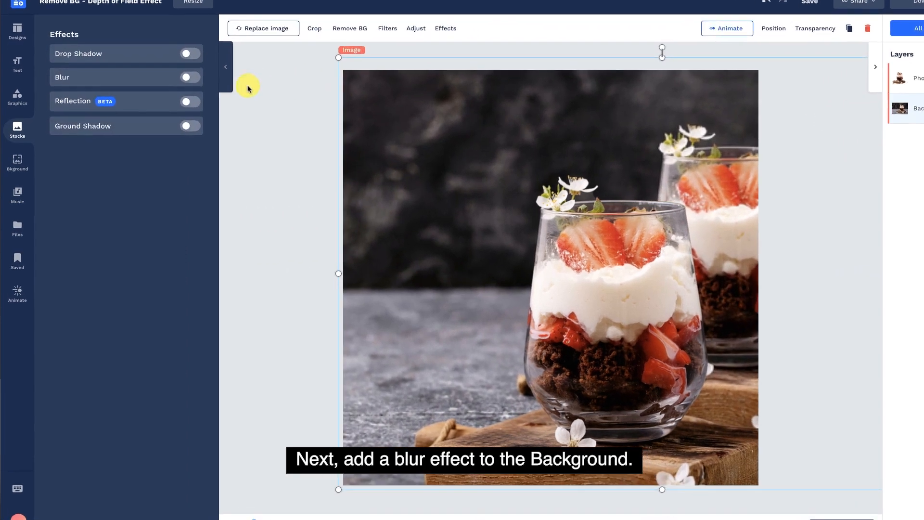
pyautogui.click(212, 64)
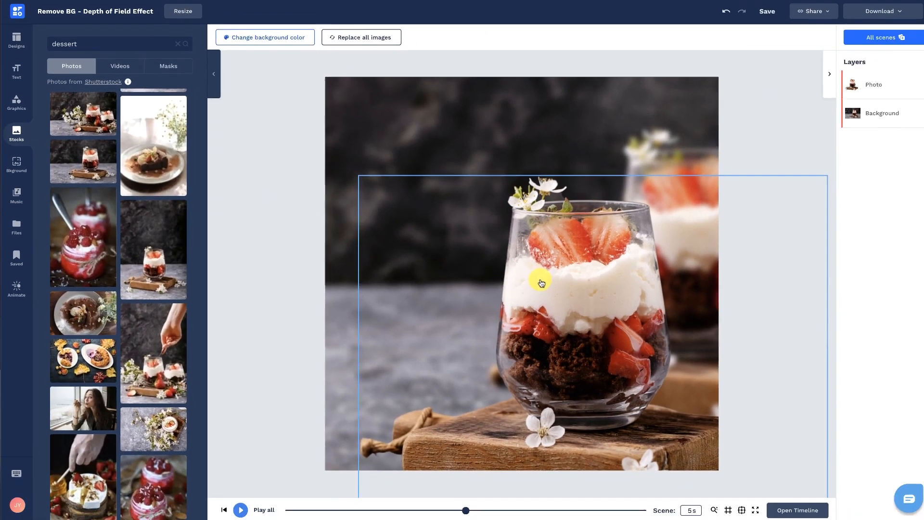
# Step: Add a ground shadow to the cut-out Photo layer with Angle z 100, Distance x -51, Distance y -147 and Distance z -47
pyautogui.click(540, 282)
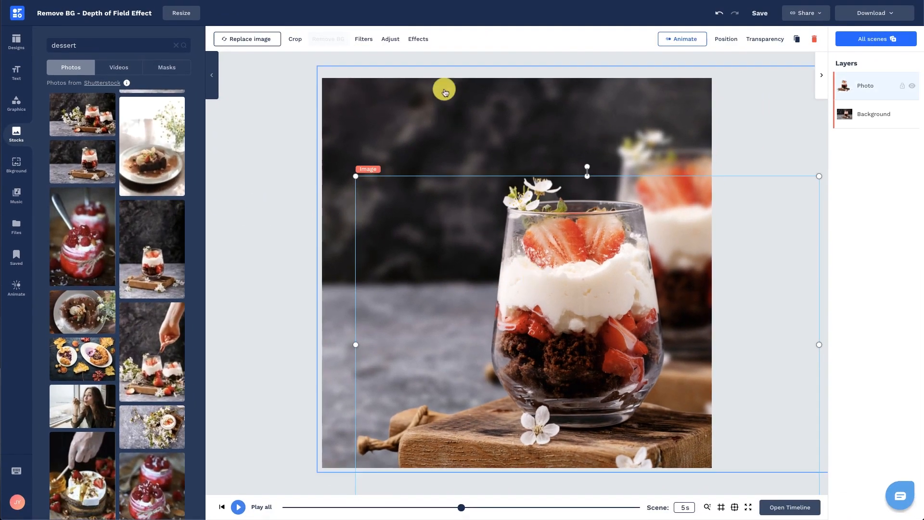
pyautogui.click(426, 43)
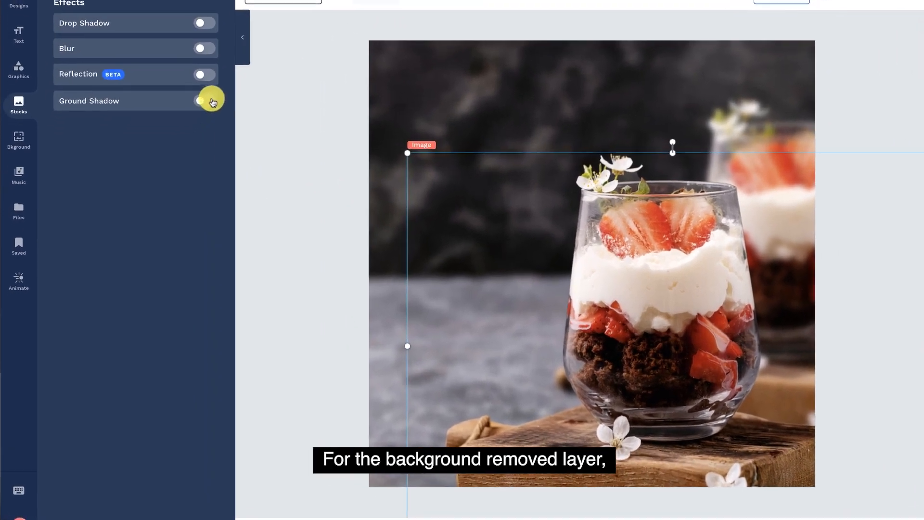
pyautogui.click(183, 130)
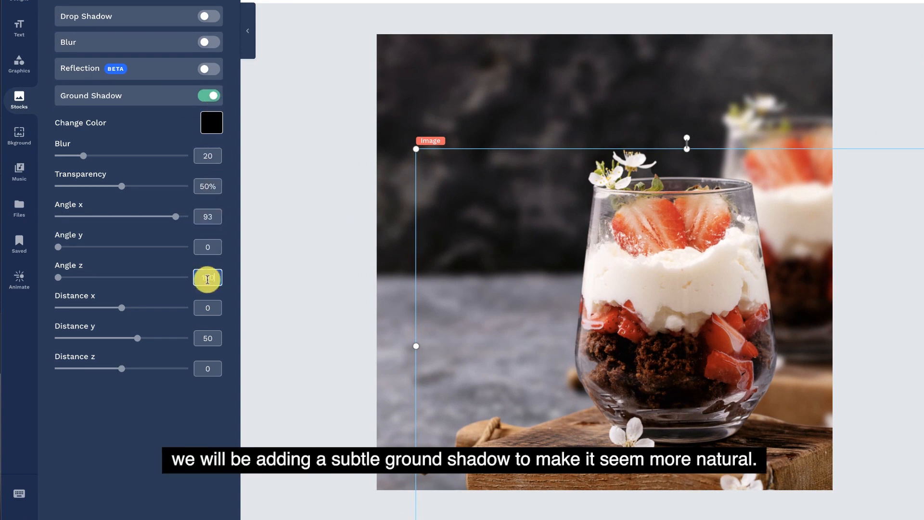
pyautogui.press('Tab')
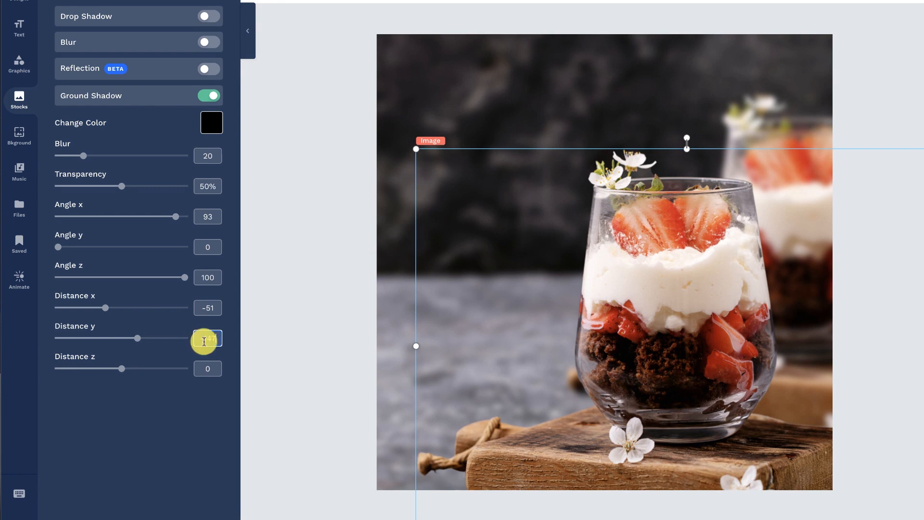
pyautogui.write('-147')
pyautogui.click(203, 367)
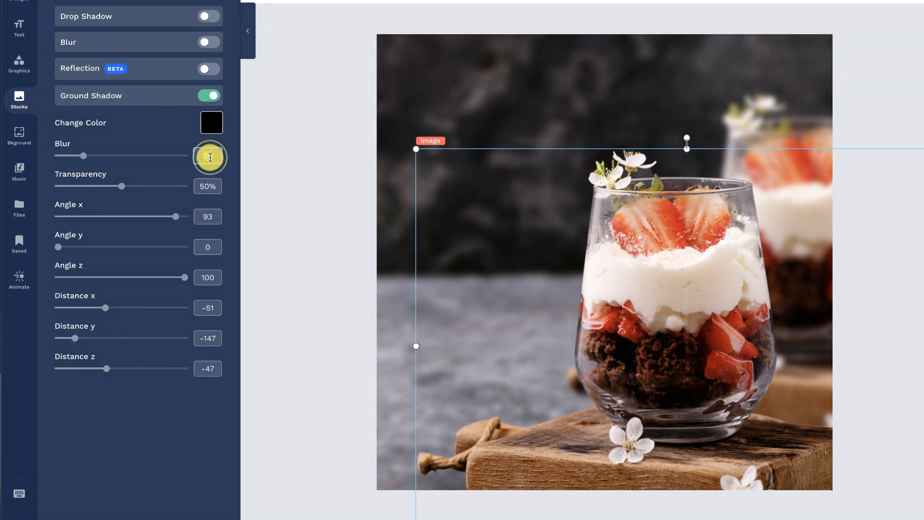
# Step: Set the ground shadow's blur to 43 and transparency to 10%, and deselect the image
pyautogui.write('10')
pyautogui.click(184, 421)
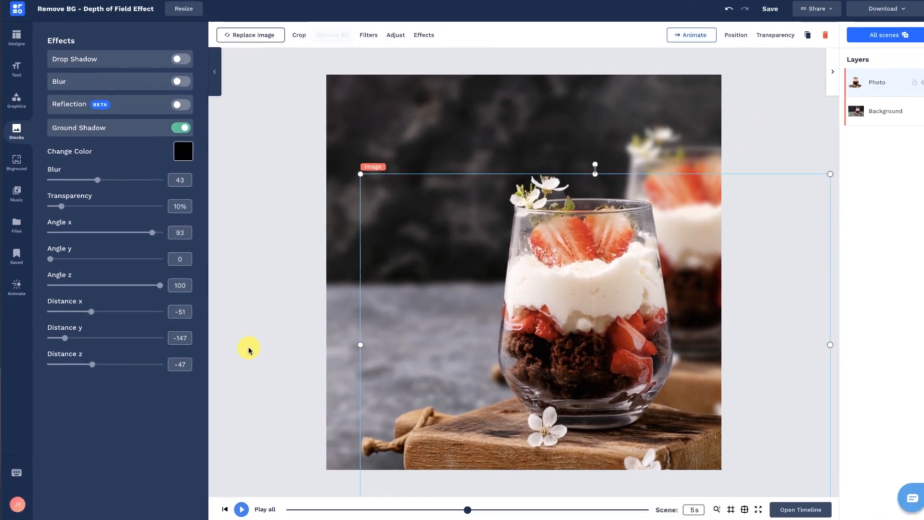
pyautogui.click(288, 350)
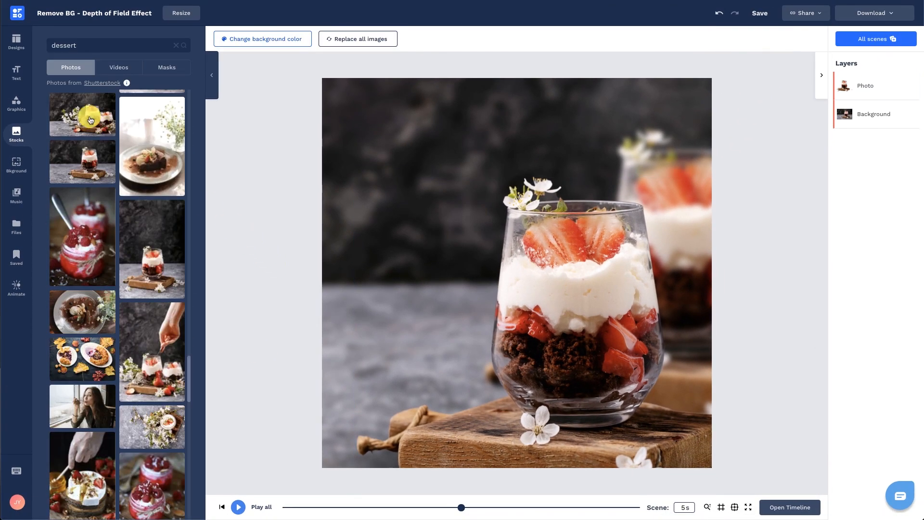
# Step: Add the New York Cheesecake text template, move it to the upper part of the canvas and scale it down slightly
pyautogui.click(16, 74)
pyautogui.click(165, 296)
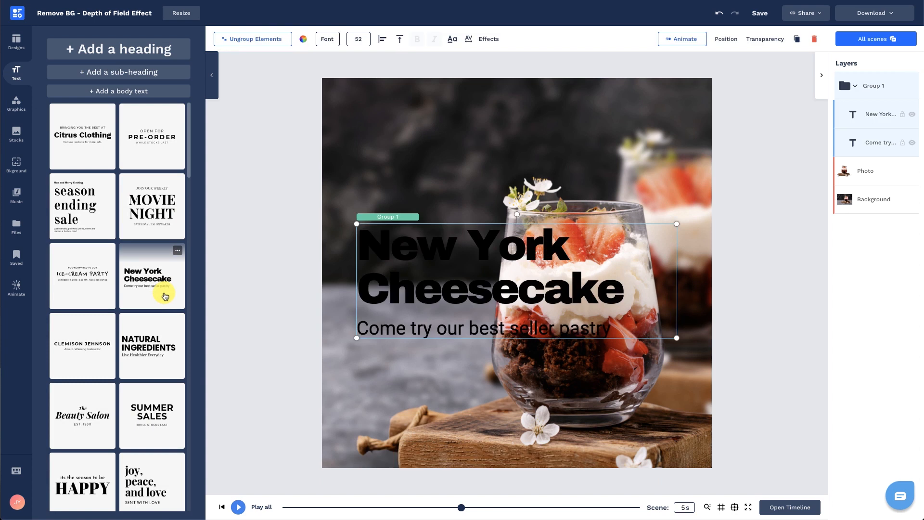
pyautogui.moveTo(385, 294); pyautogui.dragTo(382, 178)
pyautogui.moveTo(667, 219); pyautogui.dragTo(607, 193)
# Step: Ungroup the text elements and change the heading's words "New York" to "Strawberry"
pyautogui.click(284, 40)
pyautogui.doubleClick(472, 121)
pyautogui.moveTo(512, 122); pyautogui.dragTo(340, 121)
pyautogui.write('Strawberry')
pyautogui.click(295, 200)
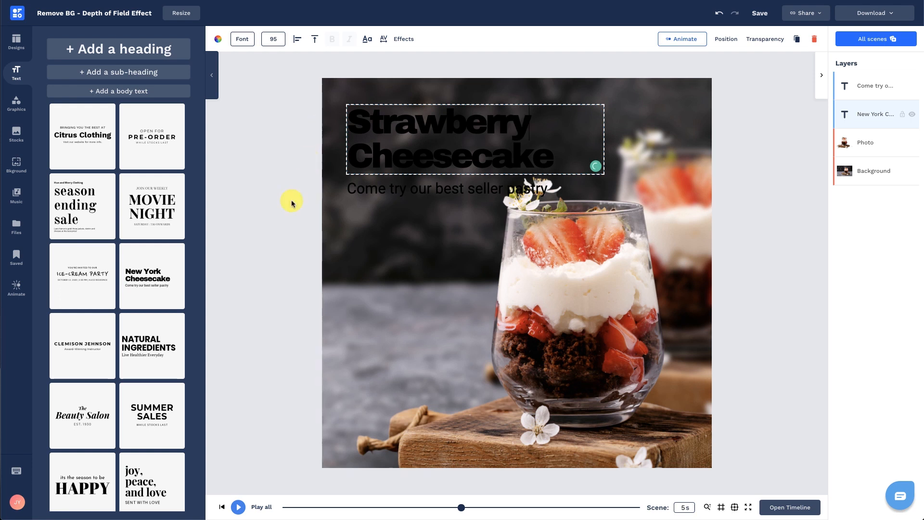
# Step: Recolour the "Come try our best seller pastry" line white and reduce its font size
pyautogui.click(370, 190)
pyautogui.click(218, 39)
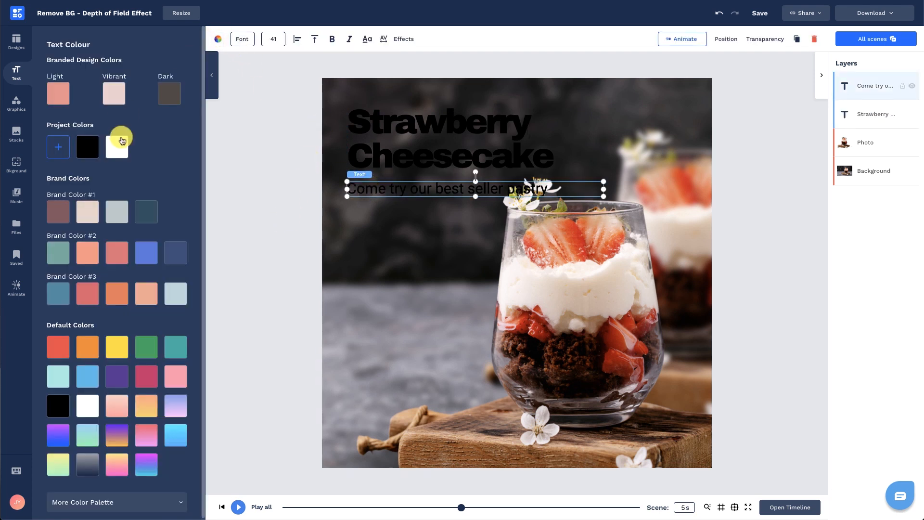
pyautogui.click(117, 145)
pyautogui.click(273, 39)
# Step: Recolour the "Strawberry Cheesecake" heading white and open its letter spacing settings
pyautogui.click(354, 116)
pyautogui.click(218, 39)
pyautogui.click(117, 146)
pyautogui.click(383, 39)
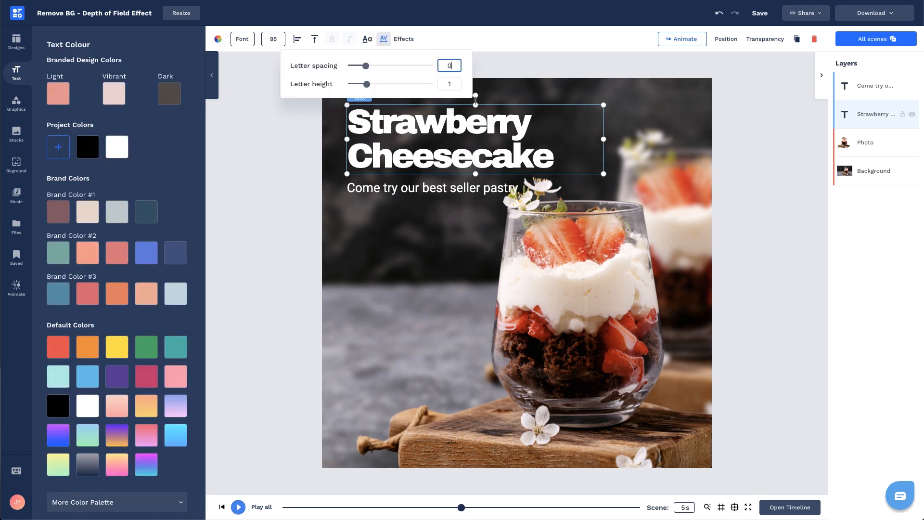
pyautogui.click(307, 183)
pyautogui.moveTo(550, 244); pyautogui.dragTo(566, 247)
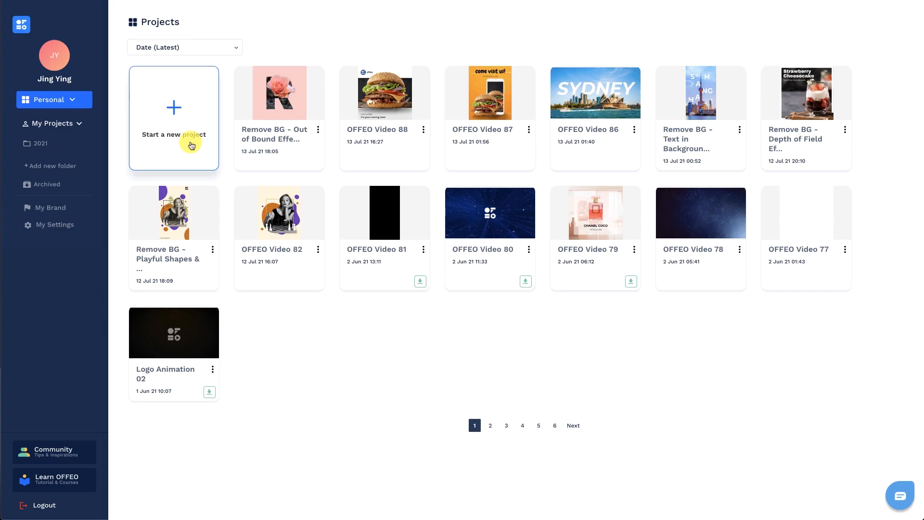
# Step: Start a new project from the designer templates in the 1080 x 1080 Social Media Post format
pyautogui.click(192, 145)
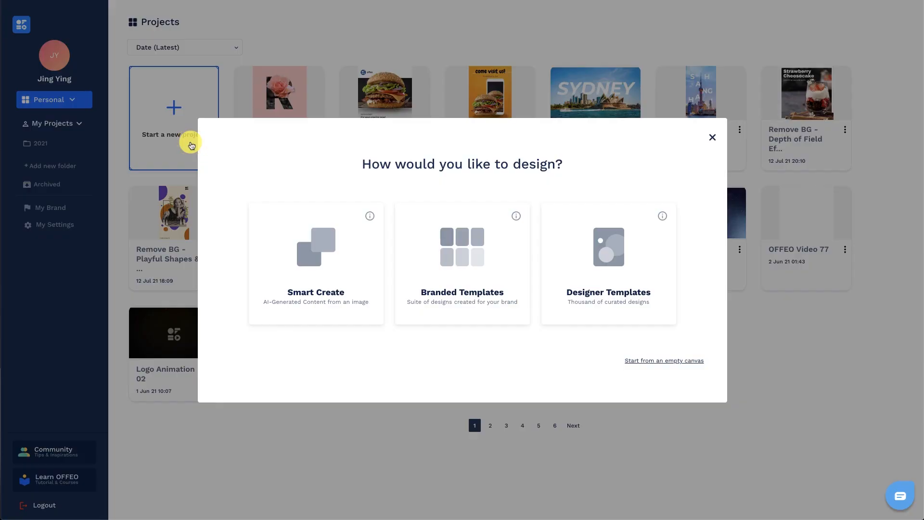
pyautogui.click(563, 305)
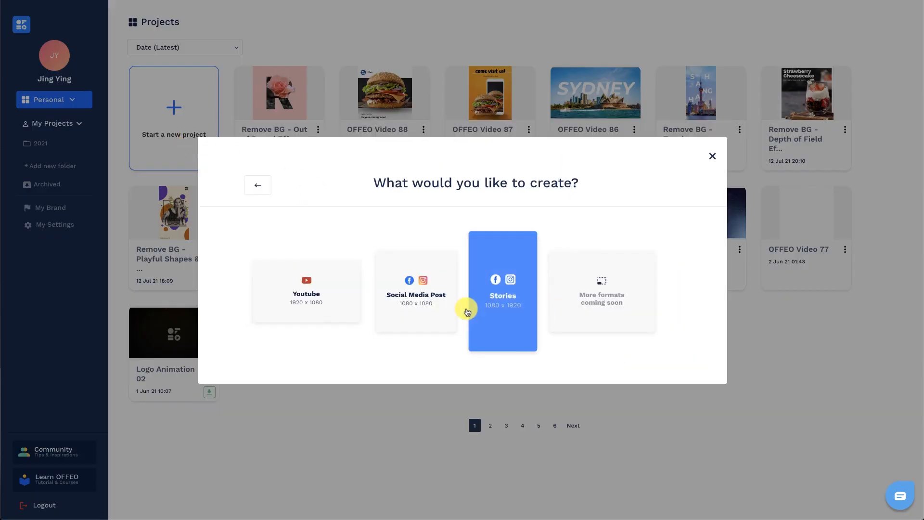
pyautogui.click(419, 309)
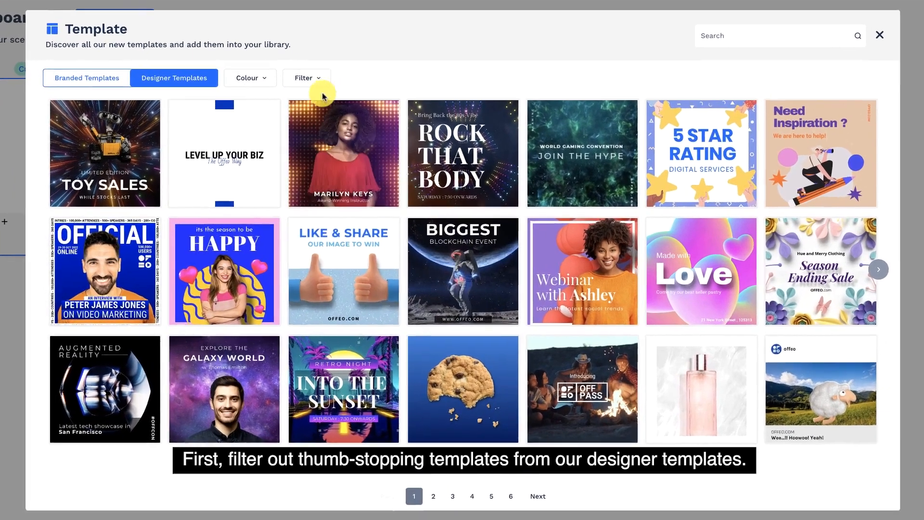
# Step: Filter the designer templates by the Scroll-stoppers style and choose the dancing panda template
pyautogui.click(339, 107)
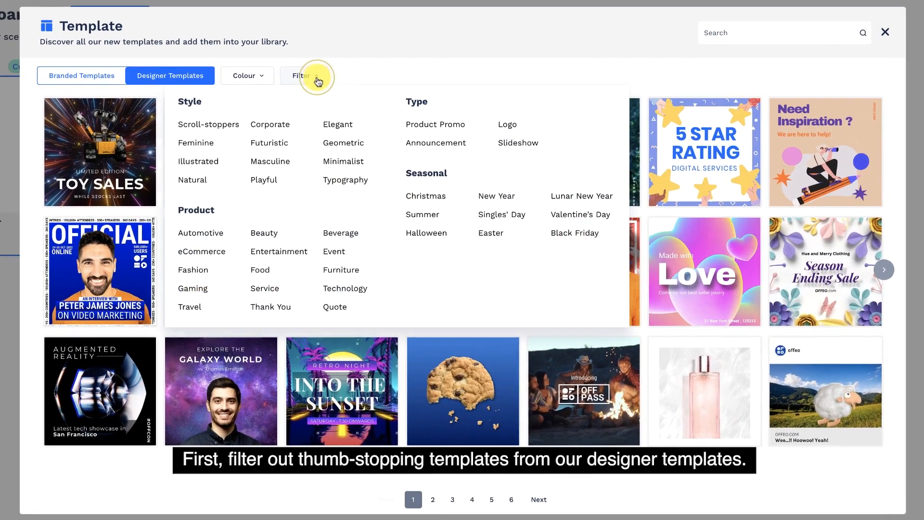
pyautogui.click(235, 126)
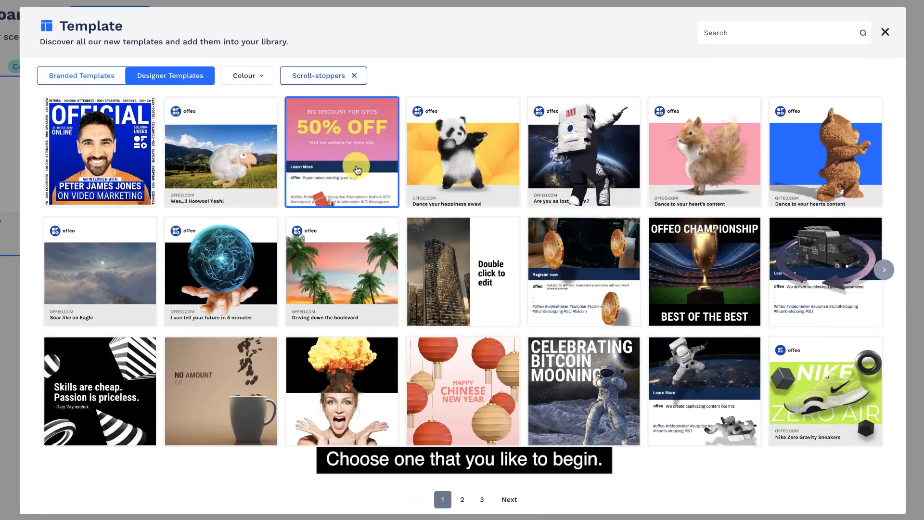
pyautogui.click(424, 194)
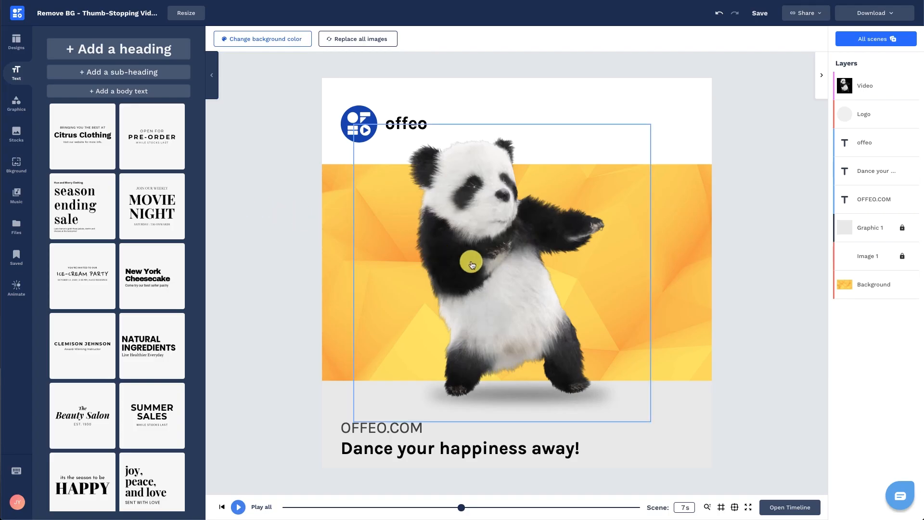
# Step: Delete the panda video and replace the yellow Background image with the dark burger photo from the uploaded files
pyautogui.click(472, 261)
pyautogui.click(814, 38)
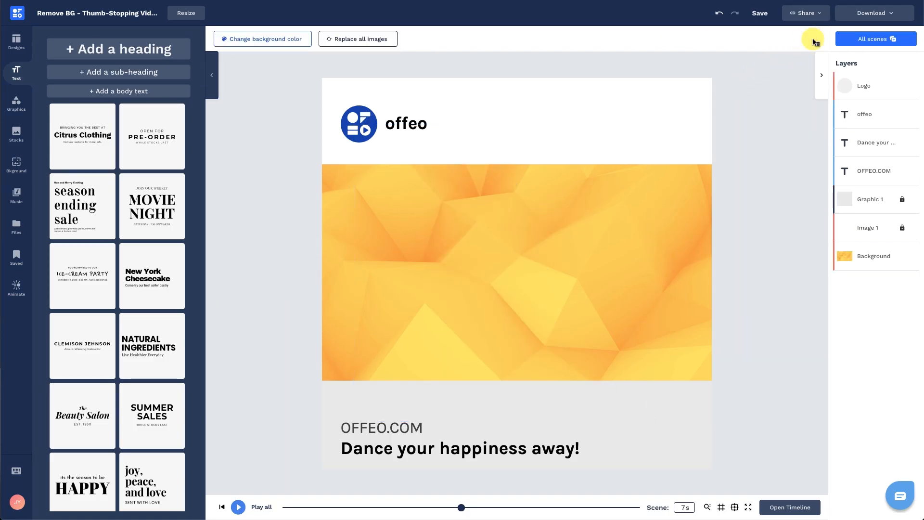
pyautogui.click(673, 221)
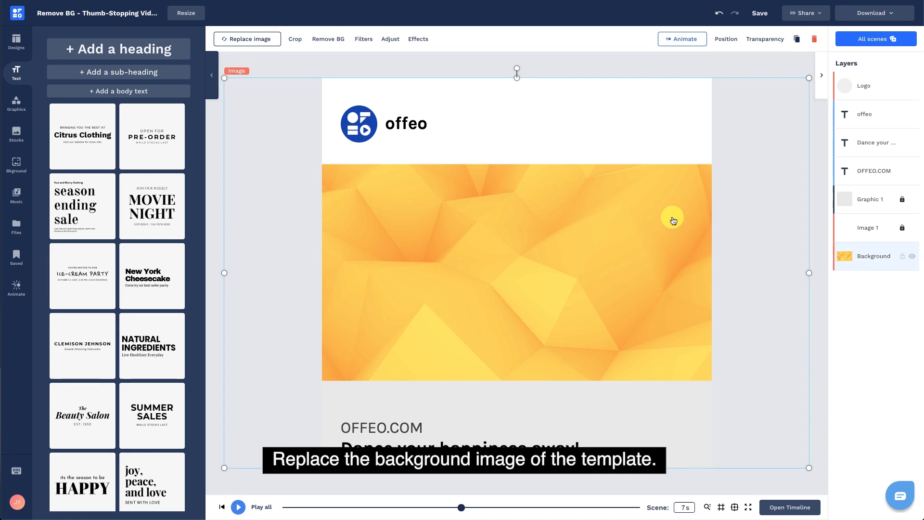
pyautogui.click(262, 40)
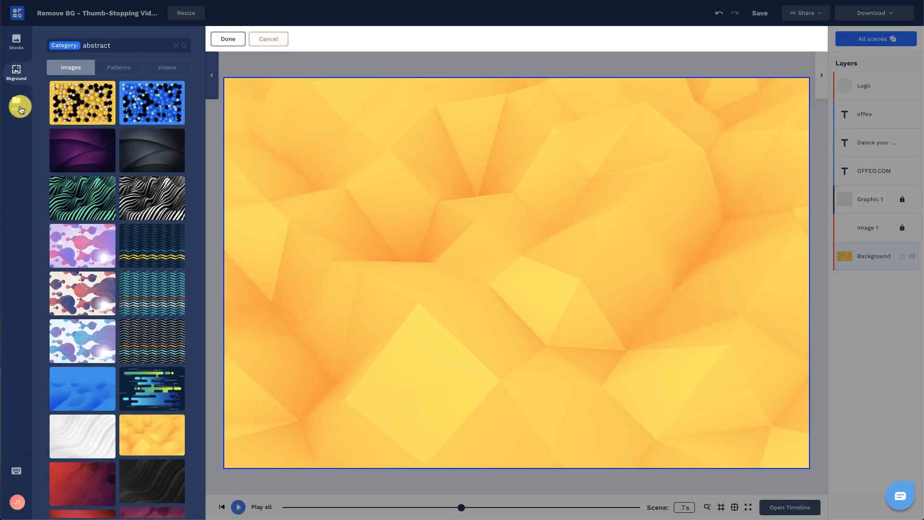
pyautogui.click(20, 109)
pyautogui.scroll(-5, 118, 279)
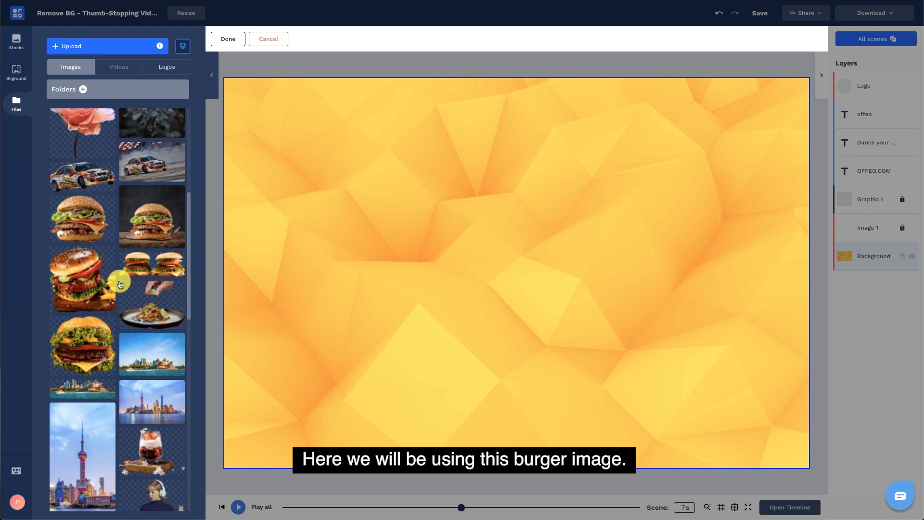
pyautogui.click(140, 231)
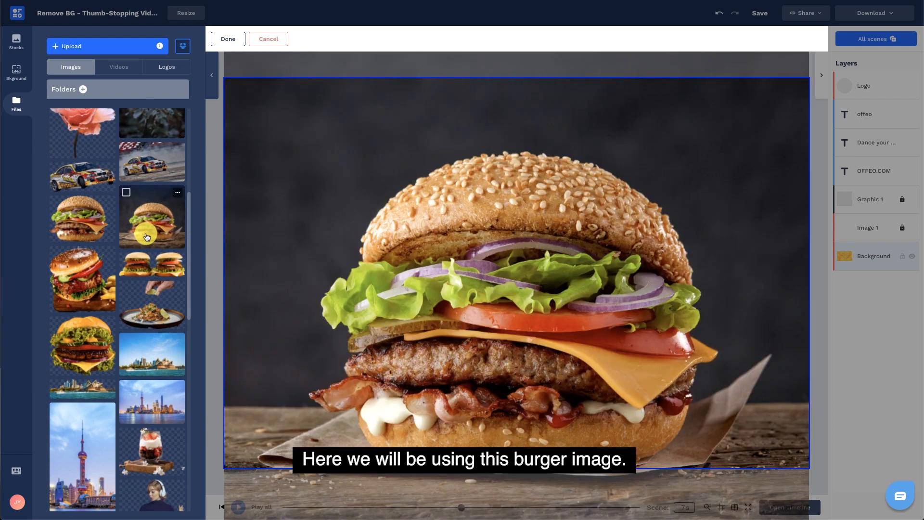
pyautogui.click(229, 42)
# Step: Scale down the Background burger photo and reposition it so the burger is centred in the frame
pyautogui.moveTo(224, 81); pyautogui.dragTo(293, 125)
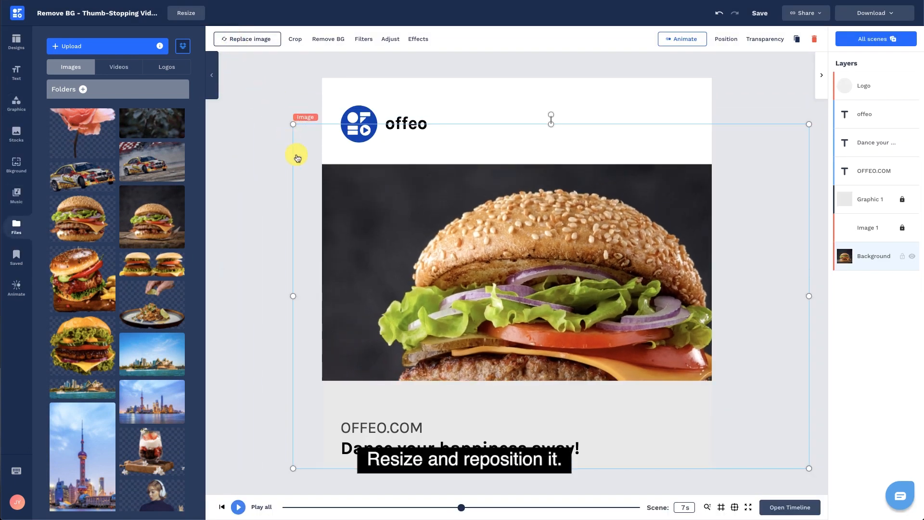
pyautogui.moveTo(810, 468); pyautogui.dragTo(746, 429)
pyautogui.moveTo(618, 345); pyautogui.dragTo(615, 305)
pyautogui.click(253, 315)
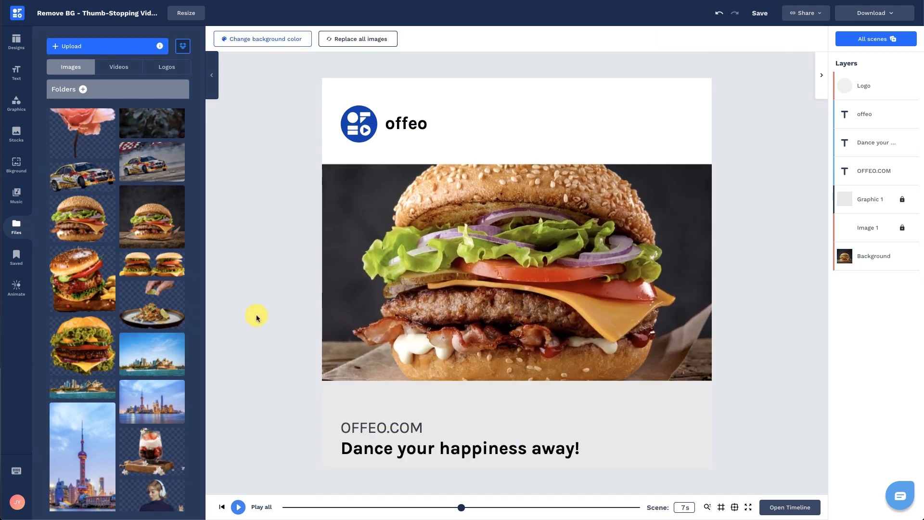
# Step: Add the same burger photo again as a separate layer and remove its background
pyautogui.click(165, 235)
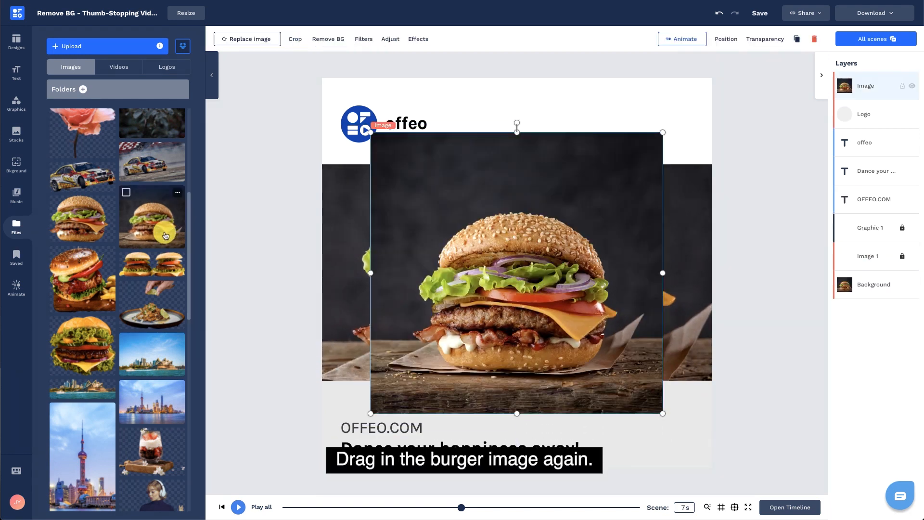
pyautogui.click(336, 45)
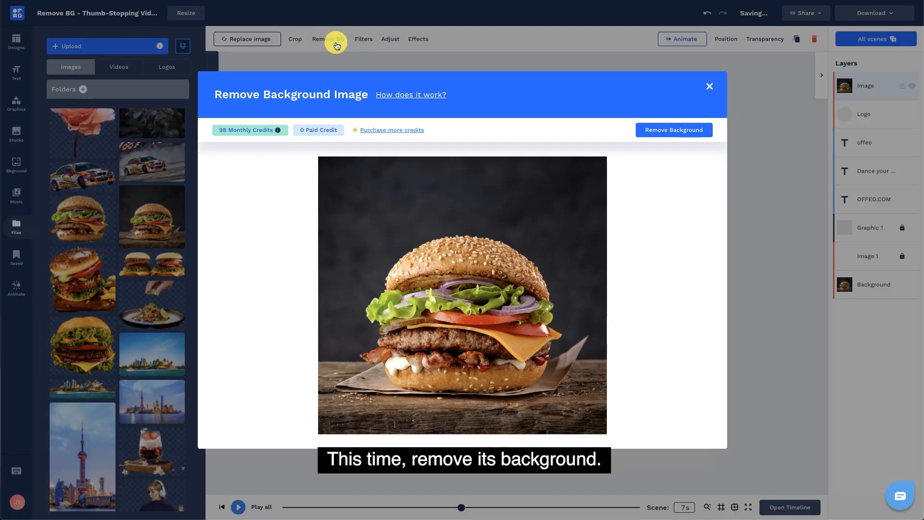
pyautogui.click(648, 135)
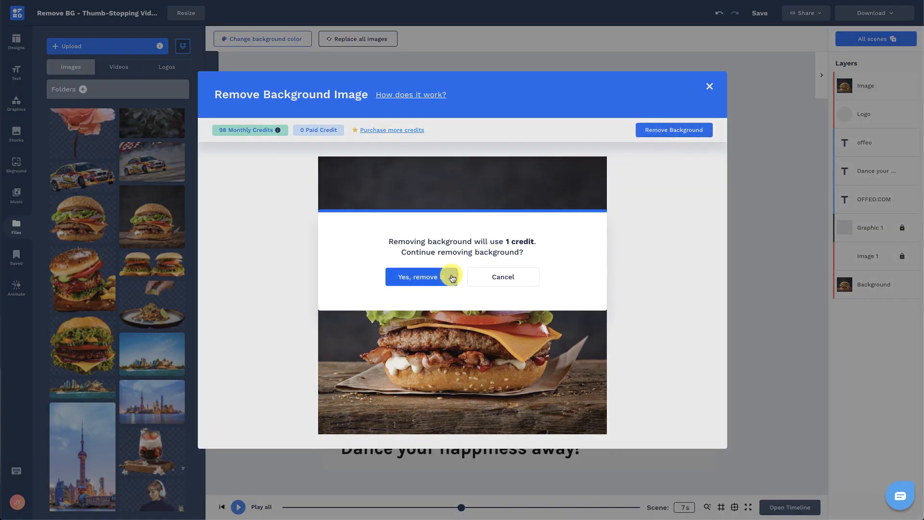
pyautogui.click(450, 275)
pyautogui.click(453, 278)
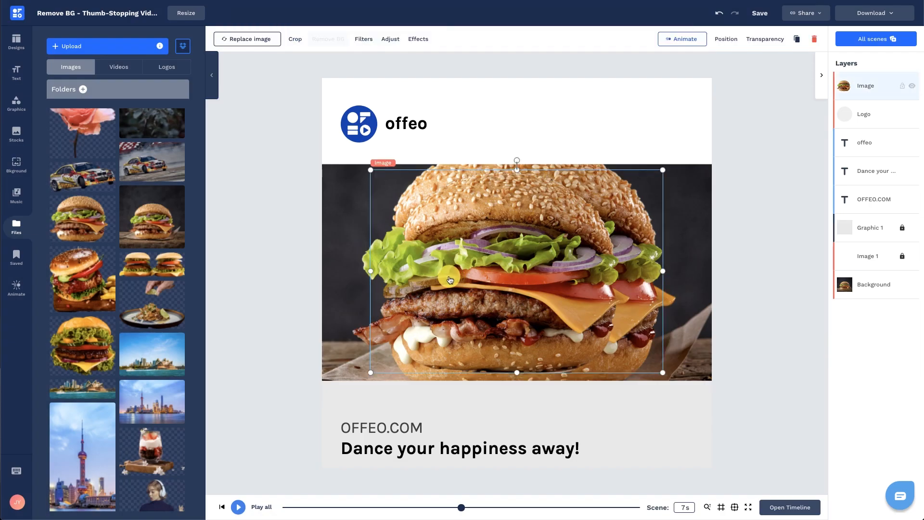
# Step: Enlarge the cut-out burger and align it over the background burger so it extends past the photo frame
pyautogui.moveTo(368, 376); pyautogui.dragTo(353, 385)
pyautogui.moveTo(663, 170); pyautogui.dragTo(713, 136)
pyautogui.moveTo(566, 210); pyautogui.dragTo(567, 214)
pyautogui.moveTo(713, 388); pyautogui.dragTo(717, 392)
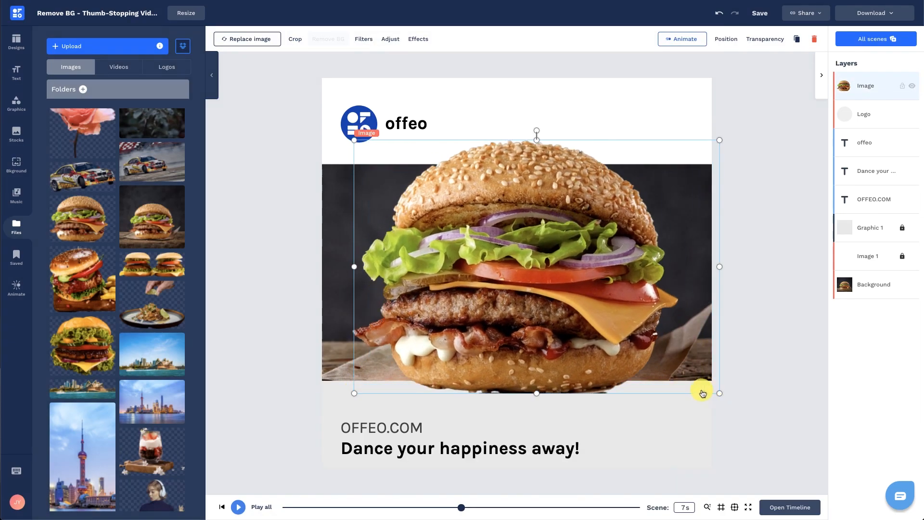
pyautogui.moveTo(527, 357); pyautogui.dragTo(523, 355)
pyautogui.click(779, 227)
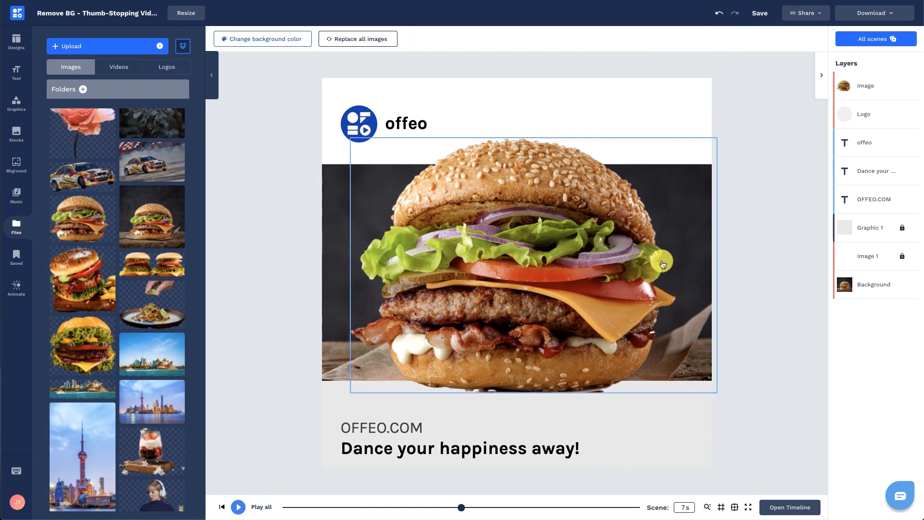
# Step: Add a ground shadow to the cut-out burger with Distance x -17, Distance y -13, Distance z -9, blur 82 and transparency 38%
pyautogui.click(629, 271)
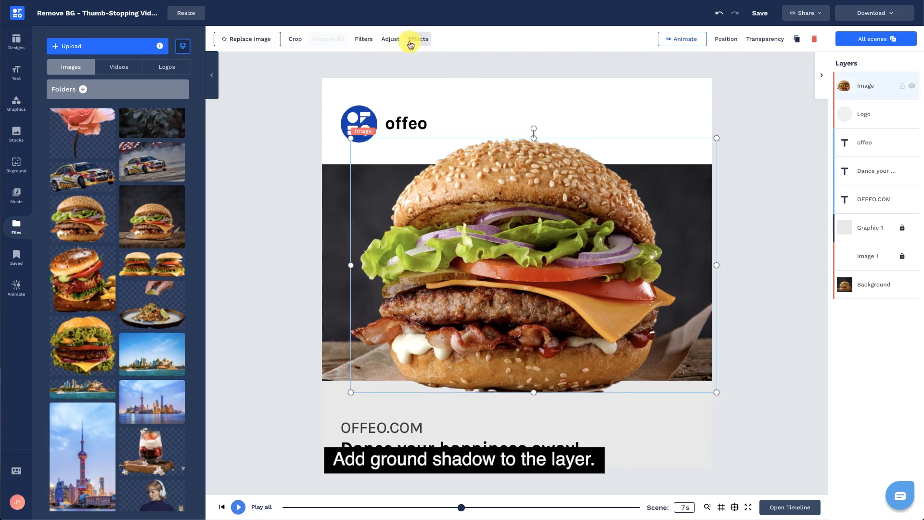
pyautogui.click(410, 41)
pyautogui.click(177, 132)
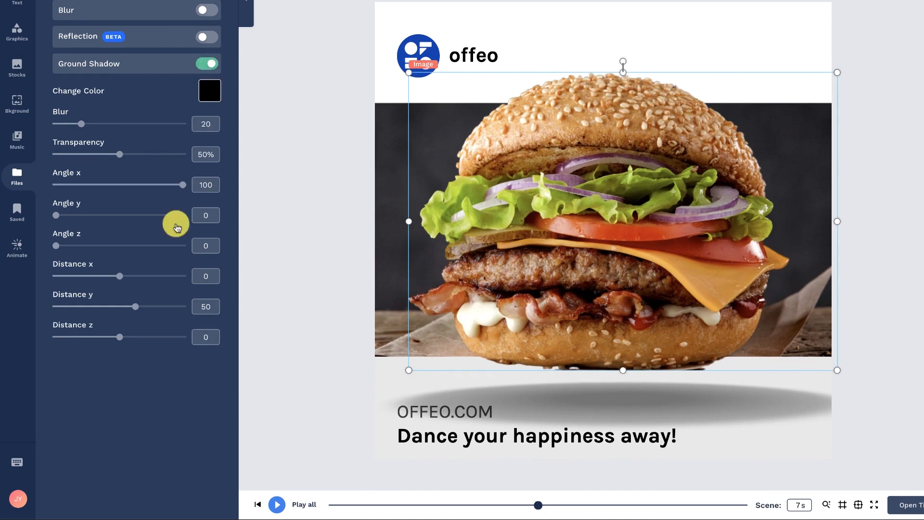
pyautogui.moveTo(137, 308); pyautogui.dragTo(112, 339)
pyautogui.moveTo(120, 276); pyautogui.dragTo(108, 283)
pyautogui.moveTo(110, 337); pyautogui.dragTo(116, 337)
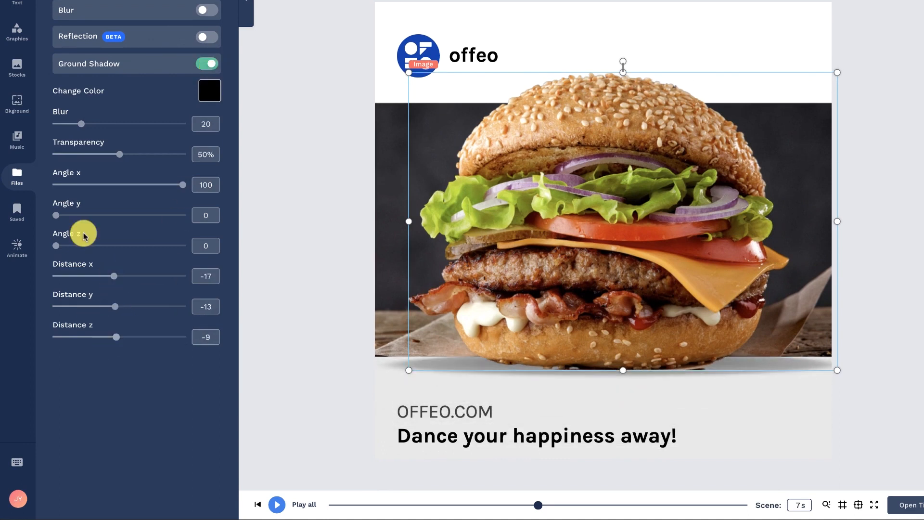
pyautogui.moveTo(110, 150); pyautogui.dragTo(109, 164)
pyautogui.moveTo(100, 123); pyautogui.dragTo(137, 131)
# Step: Add a drop shadow to the cut-out burger with Distance x 42 and transparency 84%, and fine-tune its Distance y
pyautogui.click(206, 32)
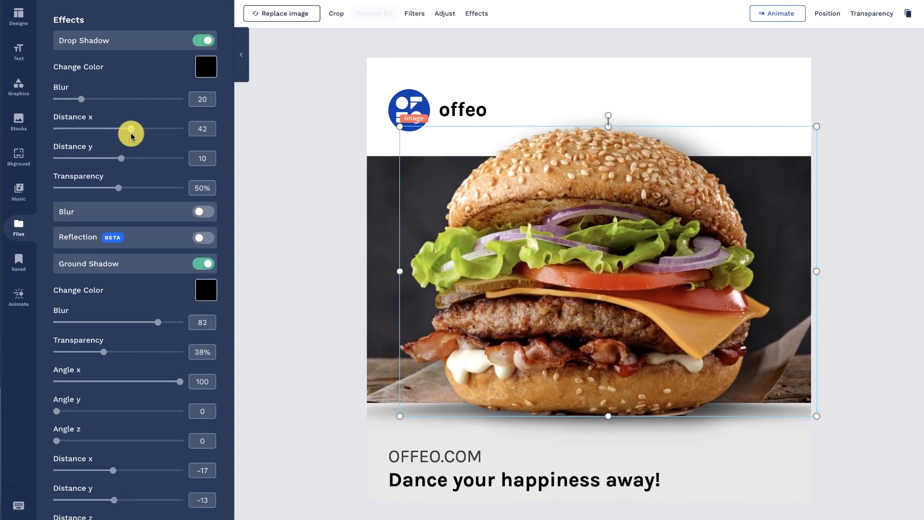
pyautogui.click(132, 157)
pyautogui.moveTo(118, 188); pyautogui.dragTo(161, 189)
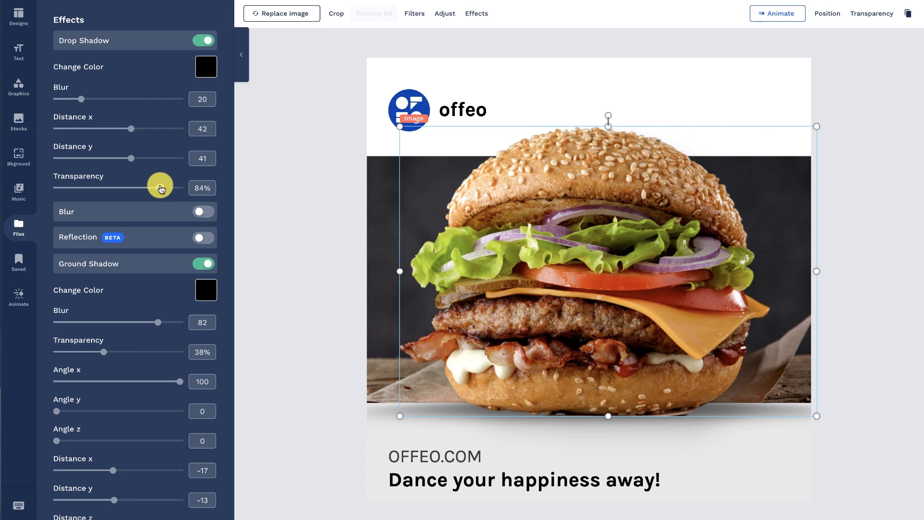
pyautogui.moveTo(134, 157); pyautogui.dragTo(119, 167)
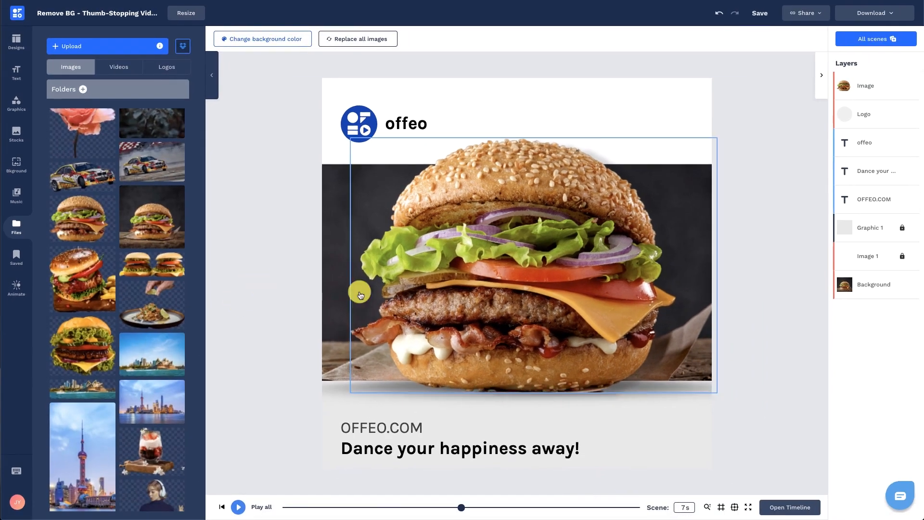
# Step: Move the Background photo and the cut-out burger up slightly together
pyautogui.click(866, 286)
pyautogui.keyDown('shift'); pyautogui.click(518, 293); pyautogui.keyUp('shift')
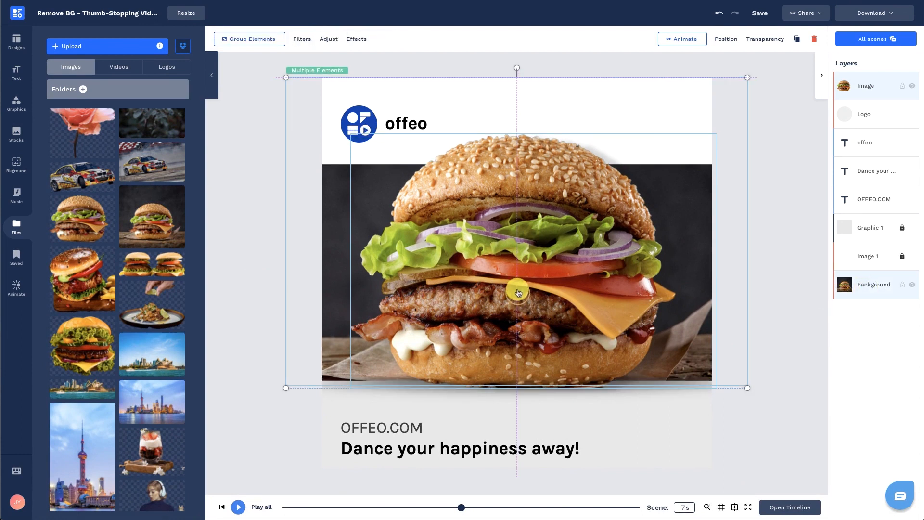
pyautogui.click(270, 301)
# Step: Replace the "Dance your happiness away!" text with "Fix your craving now!"
pyautogui.doubleClick(392, 445)
pyautogui.write('Fix your craving now!')
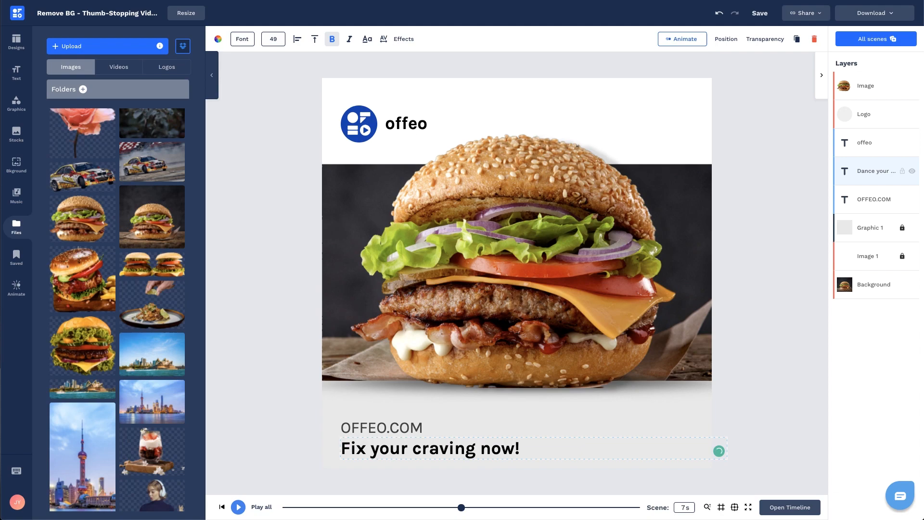
pyautogui.click(305, 463)
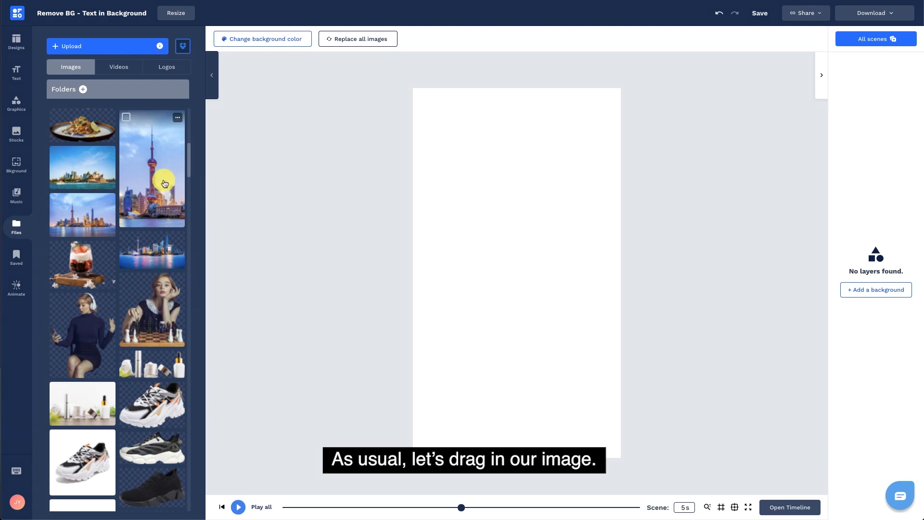
# Step: Add the vertical Shanghai tower photo to the empty Text in Background canvas and fit it to the canvas width
pyautogui.click(164, 184)
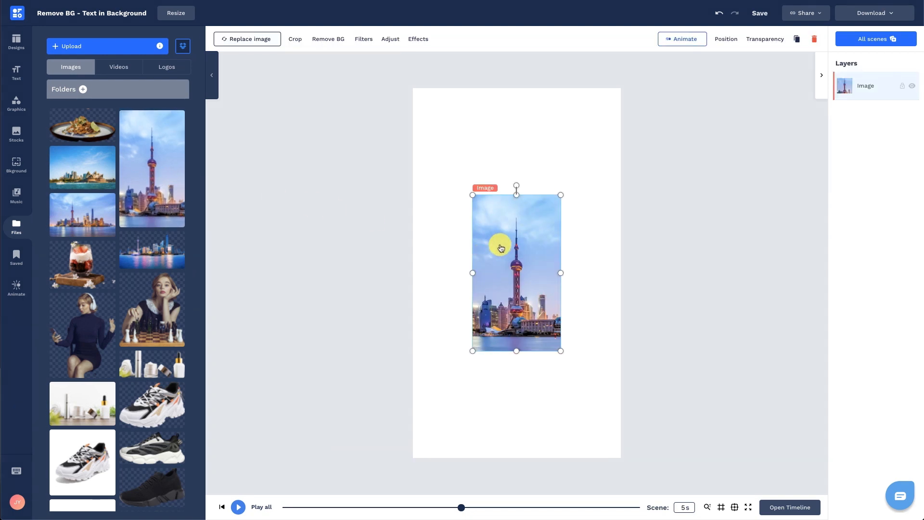
pyautogui.click(735, 44)
pyautogui.click(730, 229)
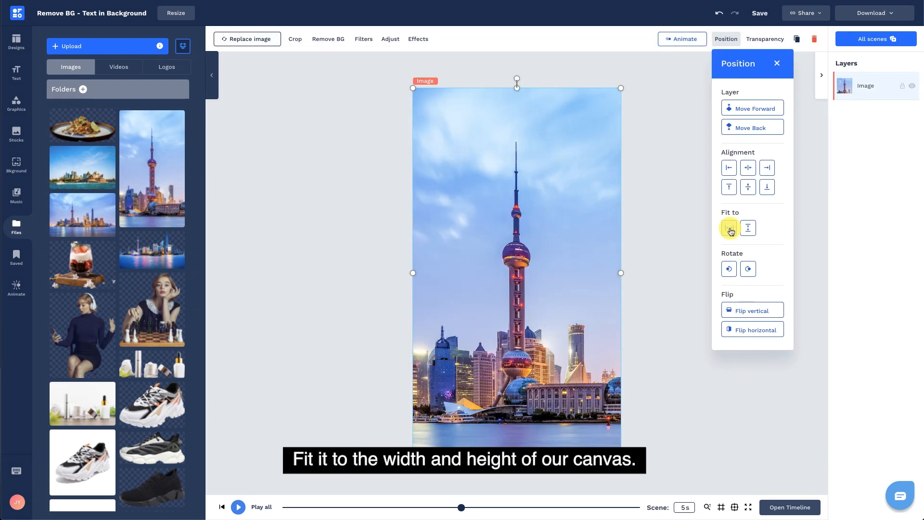
# Step: Enlarge the Shanghai tower photo slightly beyond the canvas edges and centre it on the canvas
pyautogui.click(777, 68)
pyautogui.moveTo(625, 87); pyautogui.dragTo(628, 73)
pyautogui.moveTo(411, 455); pyautogui.dragTo(402, 468)
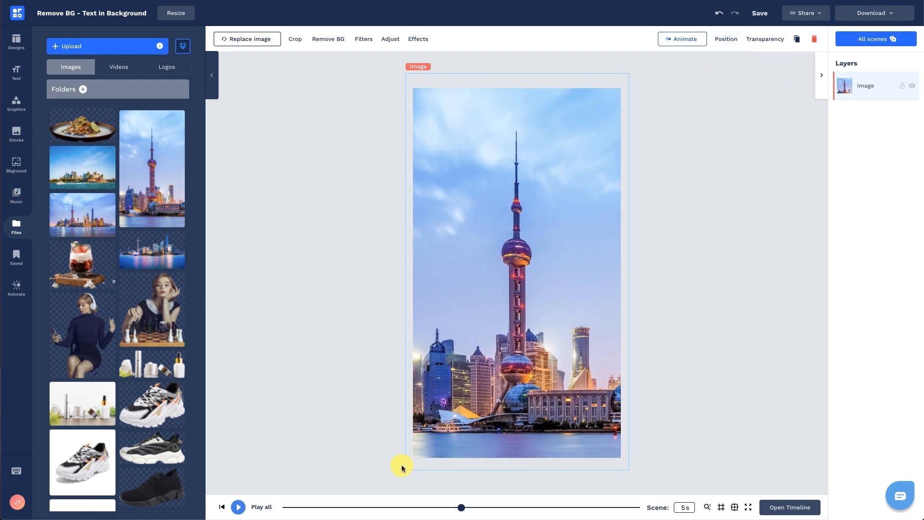
pyautogui.moveTo(500, 409); pyautogui.dragTo(505, 403)
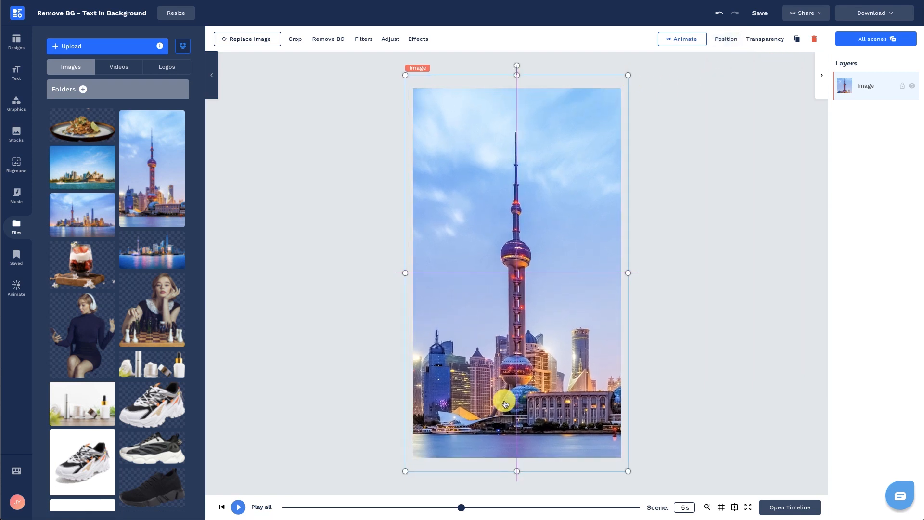
pyautogui.click(679, 347)
# Step: Duplicate the tower photo layer, align the copy exactly over the original, and rename the lower layer "background"
pyautogui.click(879, 91)
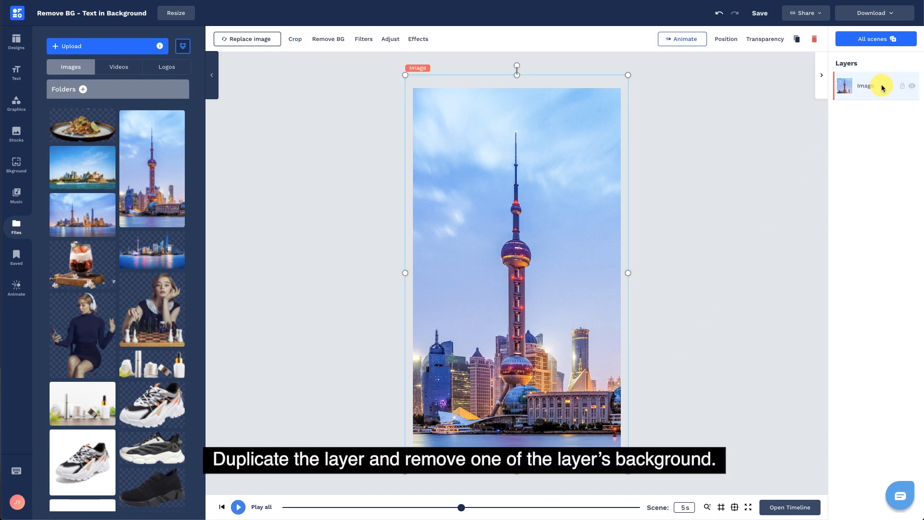
pyautogui.click(796, 41)
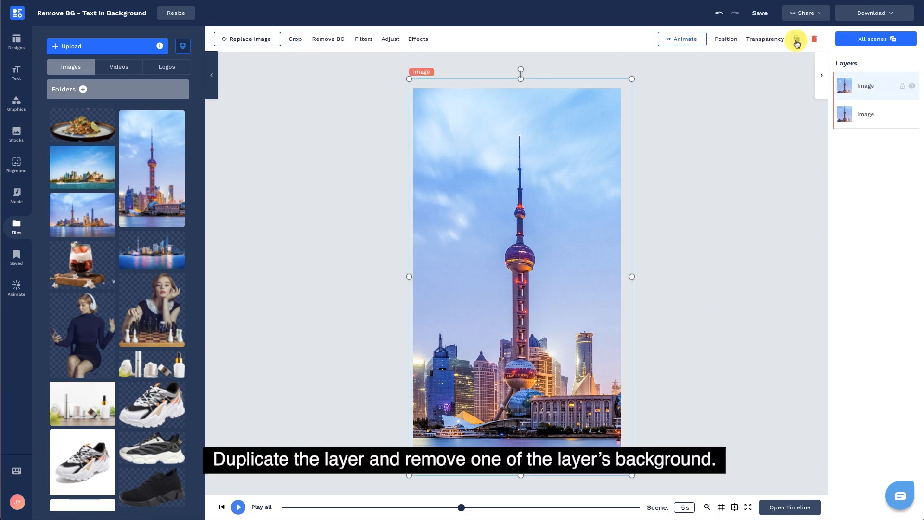
pyautogui.moveTo(594, 206); pyautogui.dragTo(596, 207)
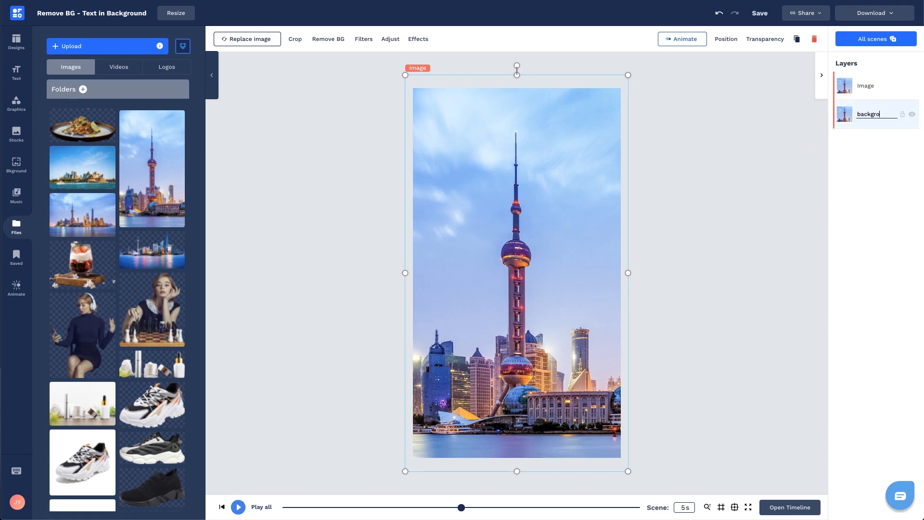
# Step: Remove the background from the upper copy of the tower photo
pyautogui.click(886, 91)
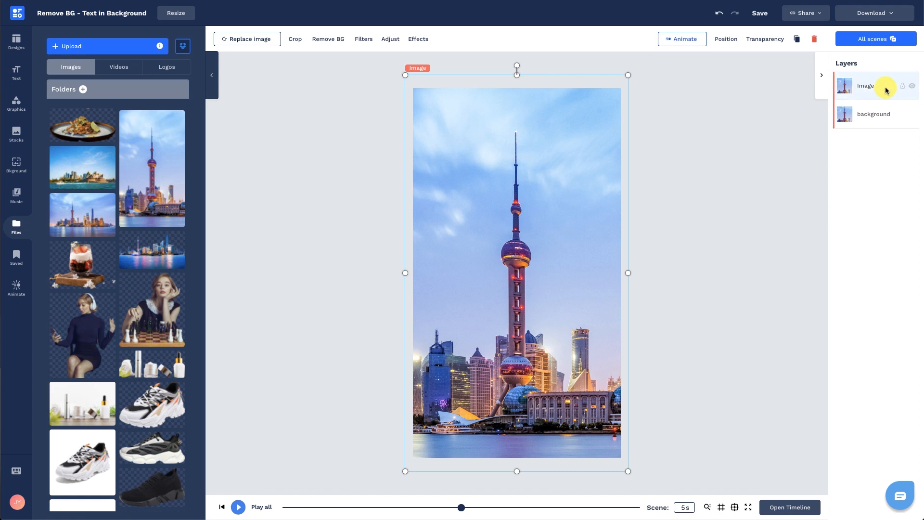
pyautogui.click(338, 41)
pyautogui.click(651, 124)
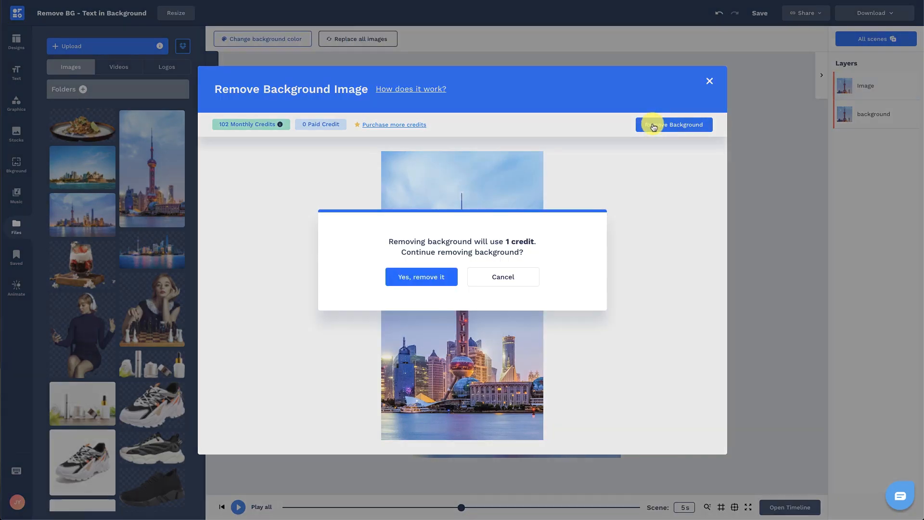
pyautogui.click(427, 279)
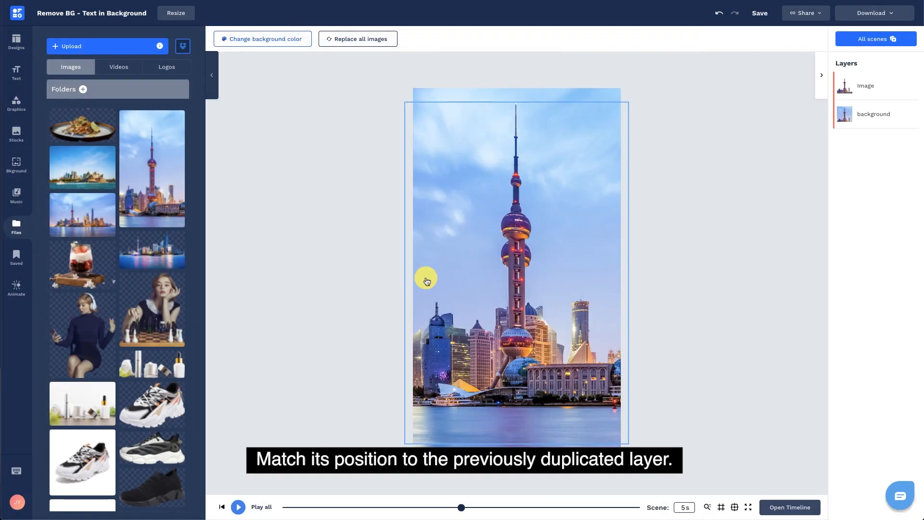
# Step: Align the tower cut-out with the photo beneath it and lock the cut-out layer
pyautogui.moveTo(508, 235); pyautogui.dragTo(512, 250)
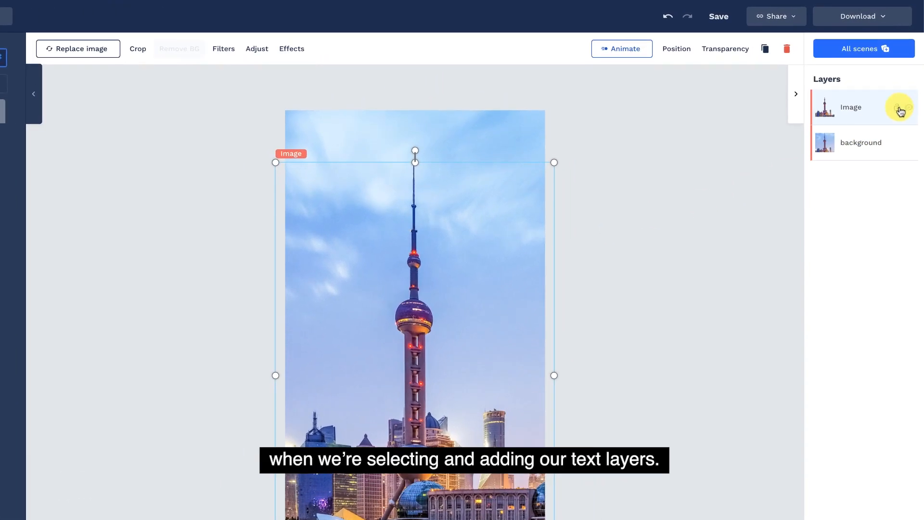
pyautogui.click(898, 110)
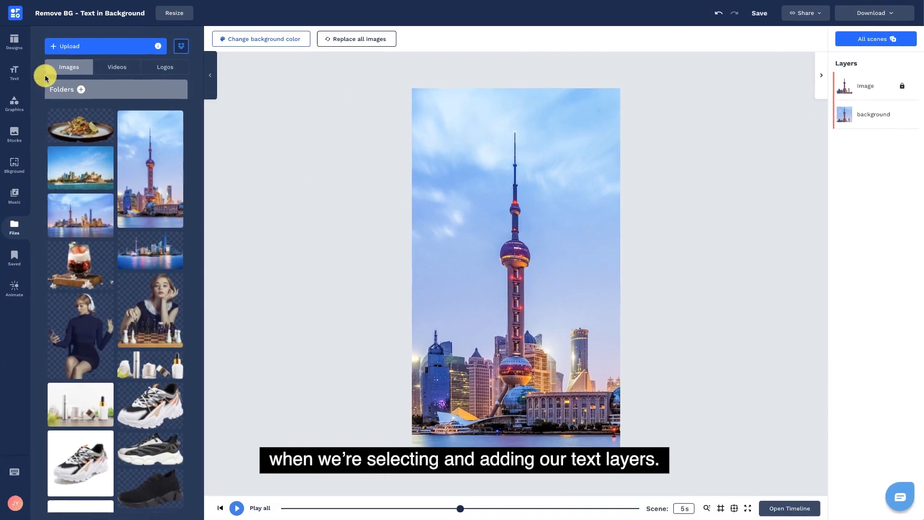
# Step: Add a heading reading "上" and set its font size to 400
pyautogui.click(21, 75)
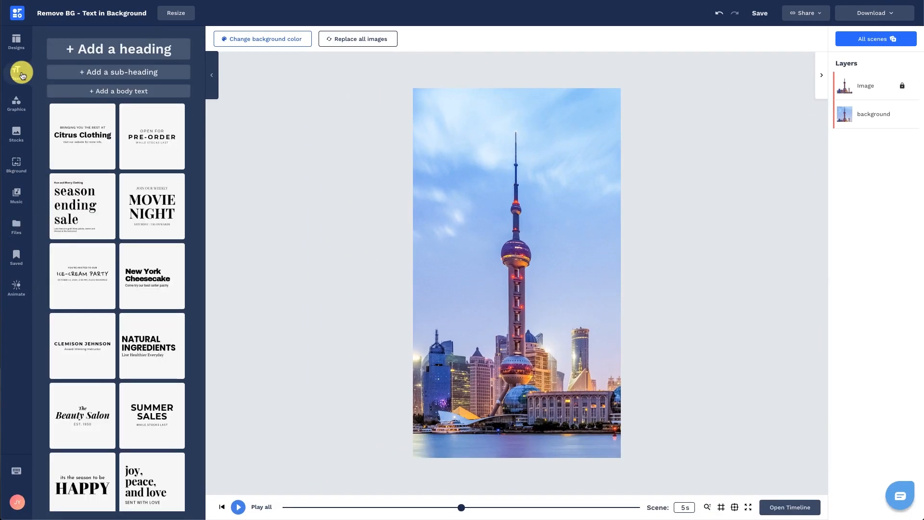
pyautogui.click(106, 52)
pyautogui.doubleClick(438, 268)
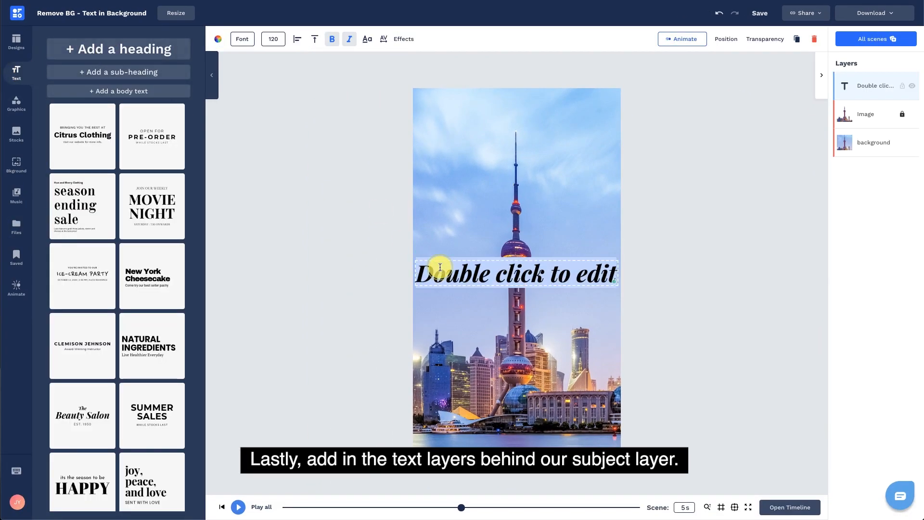
pyautogui.write('上')
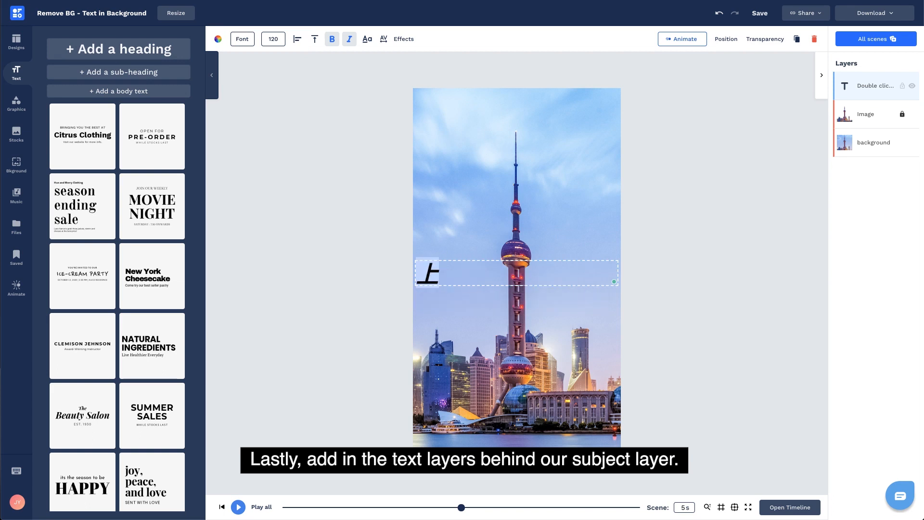
pyautogui.click(273, 39)
pyautogui.moveTo(247, 68); pyautogui.dragTo(331, 83)
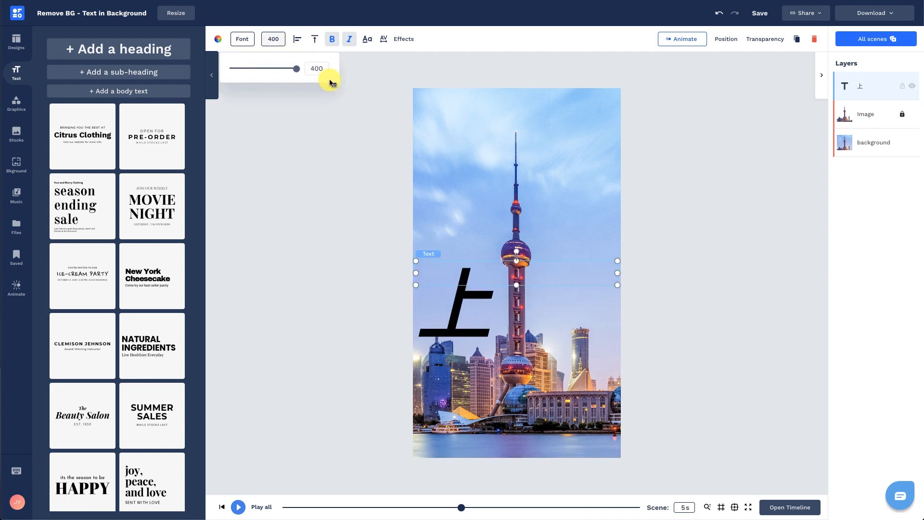
# Step: Make the "上" text white in the Chinese Simplified font Ma Shan Zheng and move its layer behind the tower cut-out
pyautogui.click(219, 40)
pyautogui.click(242, 38)
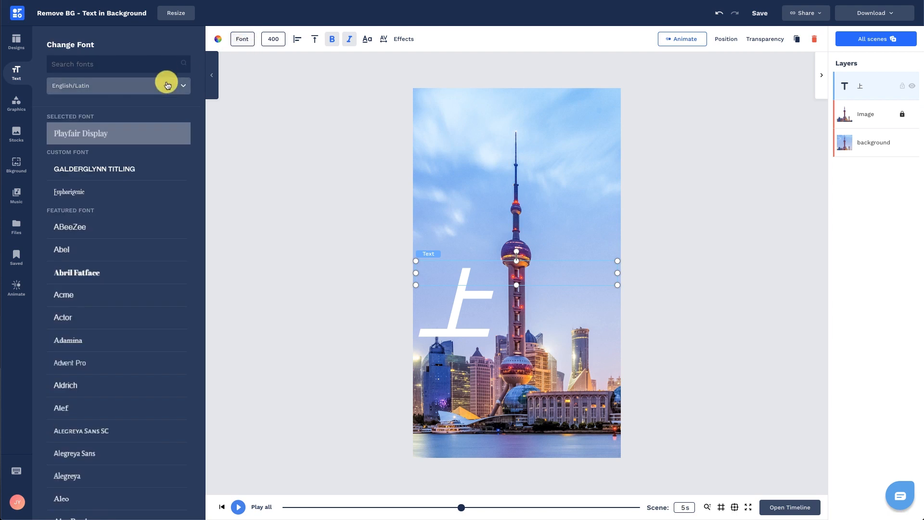
pyautogui.click(165, 85)
pyautogui.click(146, 185)
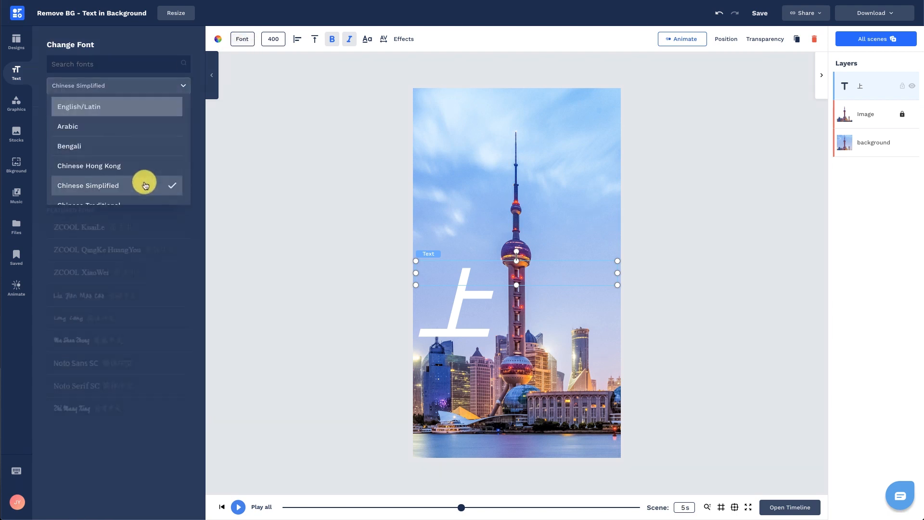
pyautogui.click(137, 341)
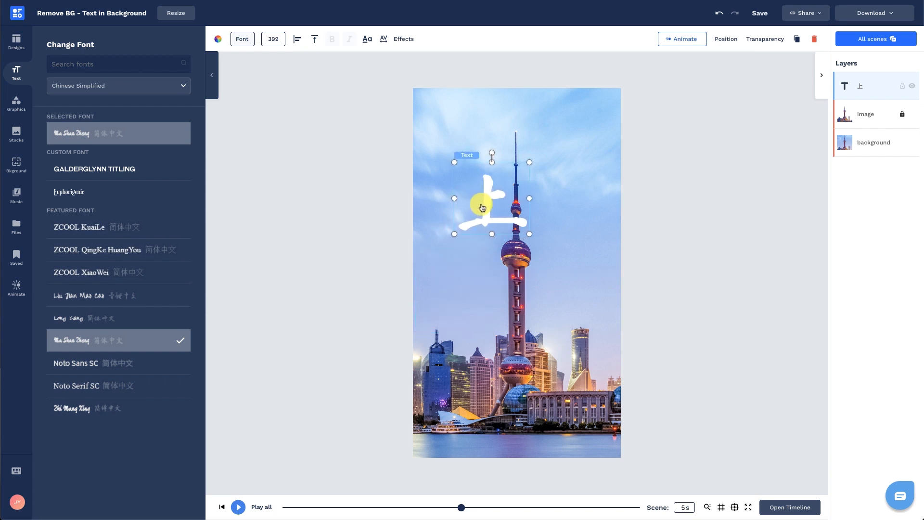
pyautogui.moveTo(850, 92); pyautogui.dragTo(855, 116)
# Step: Duplicate the "上" text, change the copy to "海", and place it lower, behind the right side of the tower
pyautogui.click(797, 39)
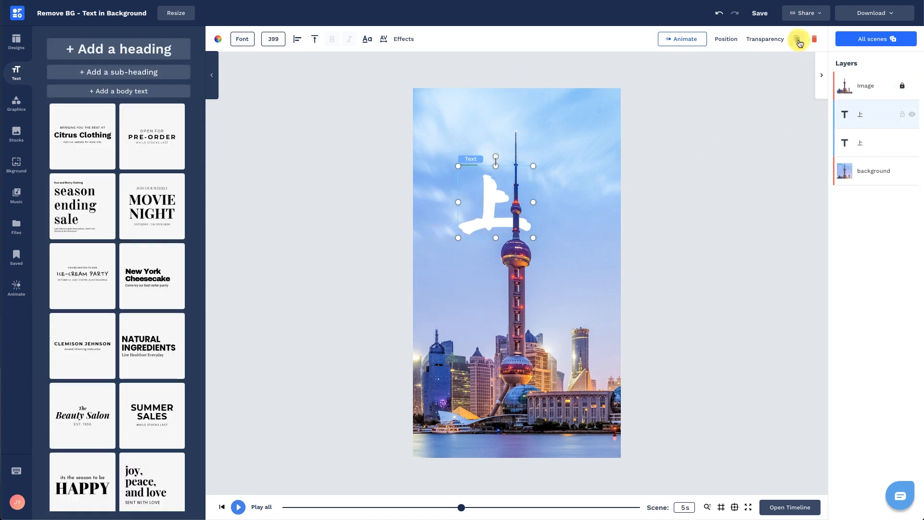
pyautogui.moveTo(491, 208); pyautogui.dragTo(542, 271)
pyautogui.doubleClick(543, 272)
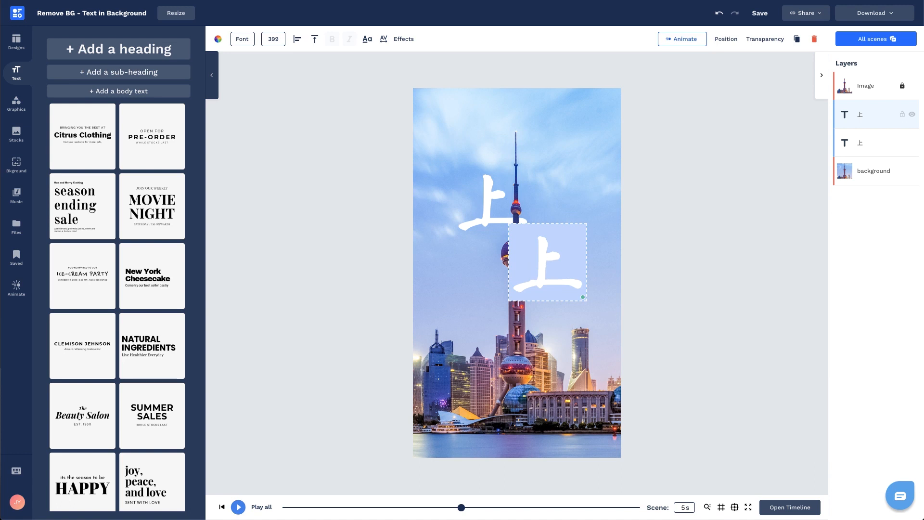
pyautogui.write('海')
pyautogui.click(729, 225)
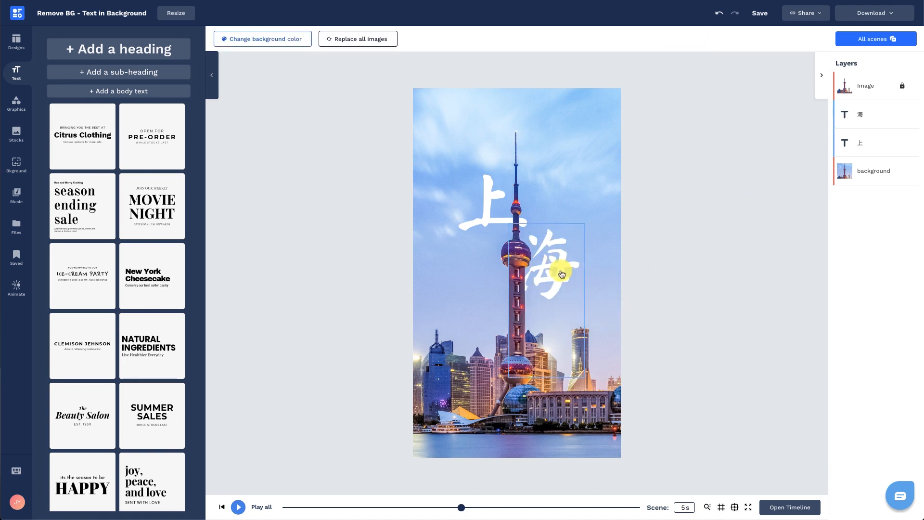
pyautogui.click(699, 277)
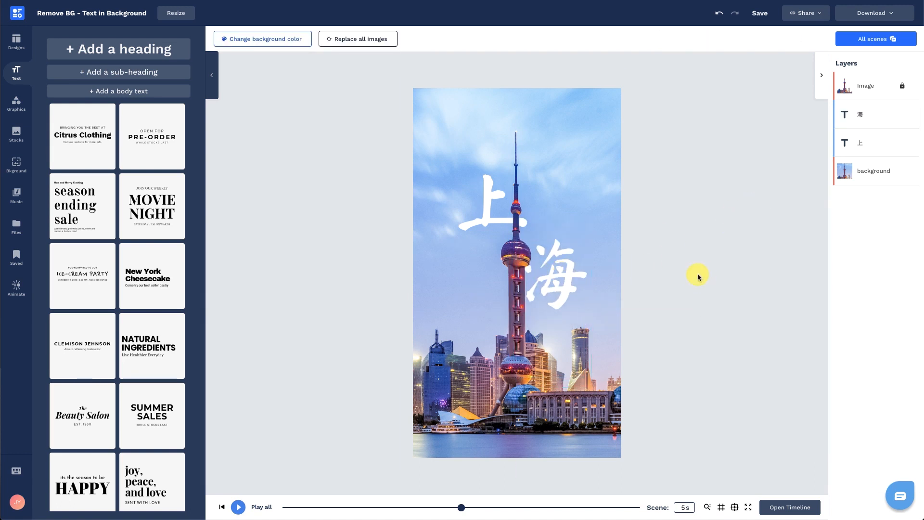
# Step: Add a centre-aligned "SHANGHAI" heading without bold or italic and place it over the water at the foot of the photo
pyautogui.click(183, 49)
pyautogui.doubleClick(483, 275)
pyautogui.write('SHANGHAI')
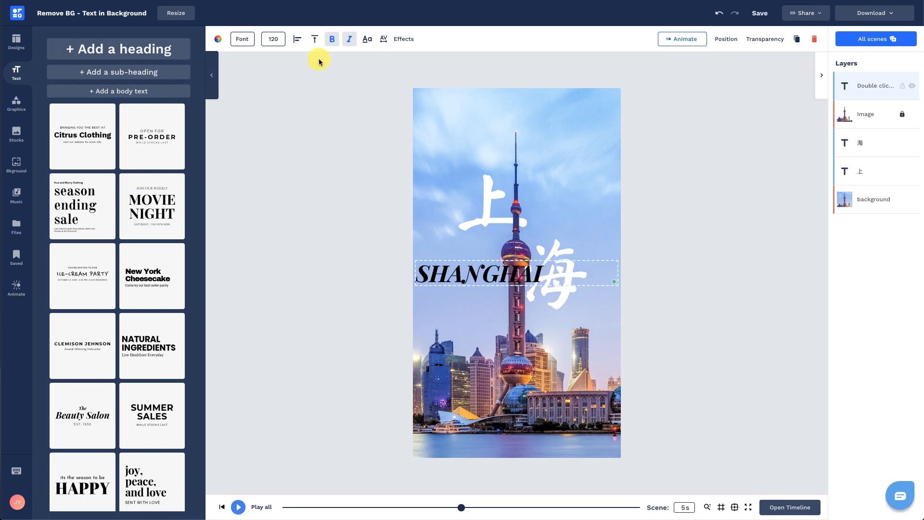
pyautogui.click(319, 61)
pyautogui.moveTo(510, 274); pyautogui.dragTo(510, 443)
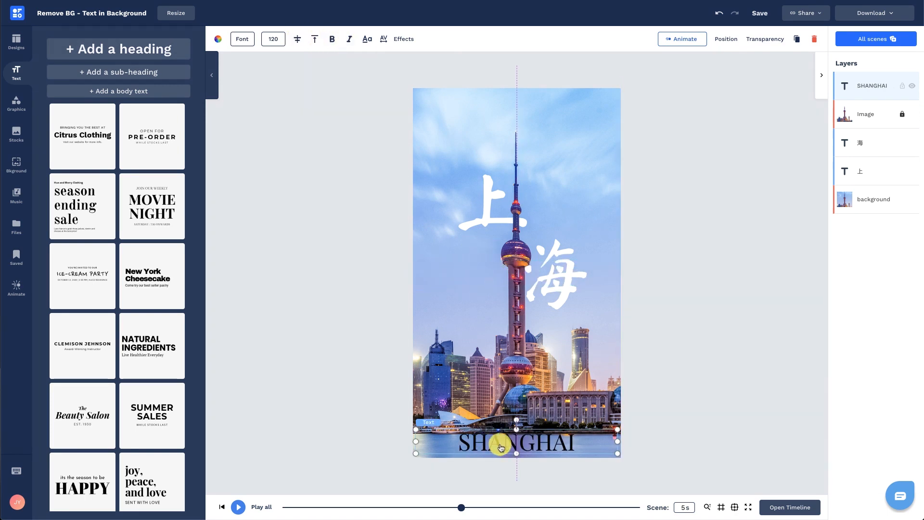
# Step: Set the "SHANGHAI" text in Montserrat and colour it white
pyautogui.click(245, 40)
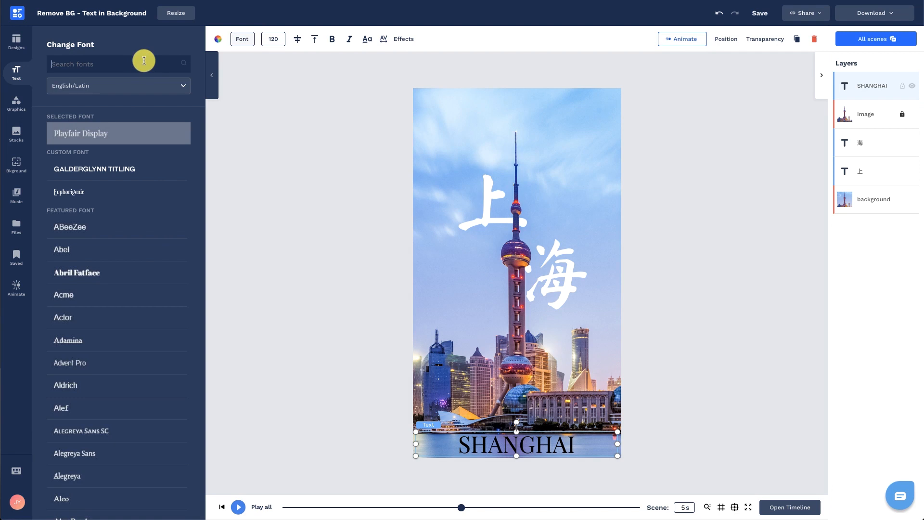
pyautogui.write('mont')
pyautogui.click(124, 261)
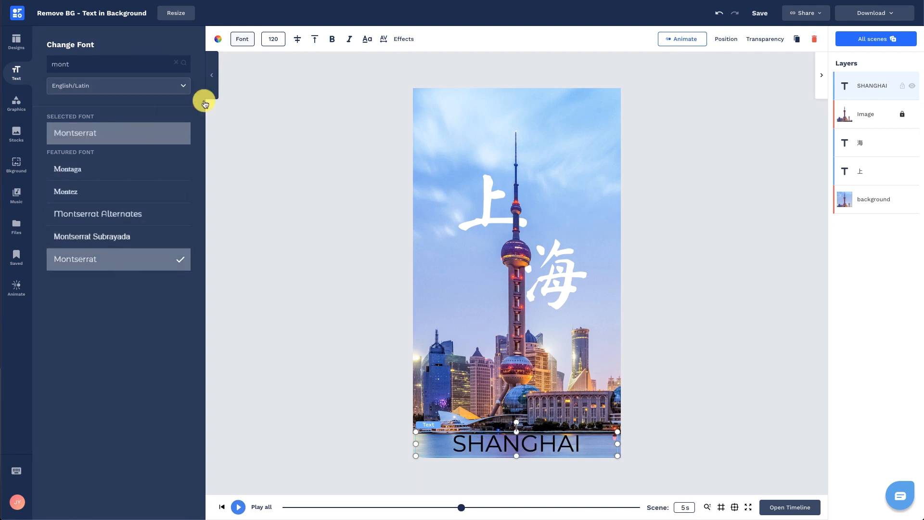
pyautogui.click(224, 38)
pyautogui.click(89, 144)
# Step: Reduce the "SHANGHAI" text size, set its letter spacing to 30, and centre it over the water
pyautogui.click(283, 43)
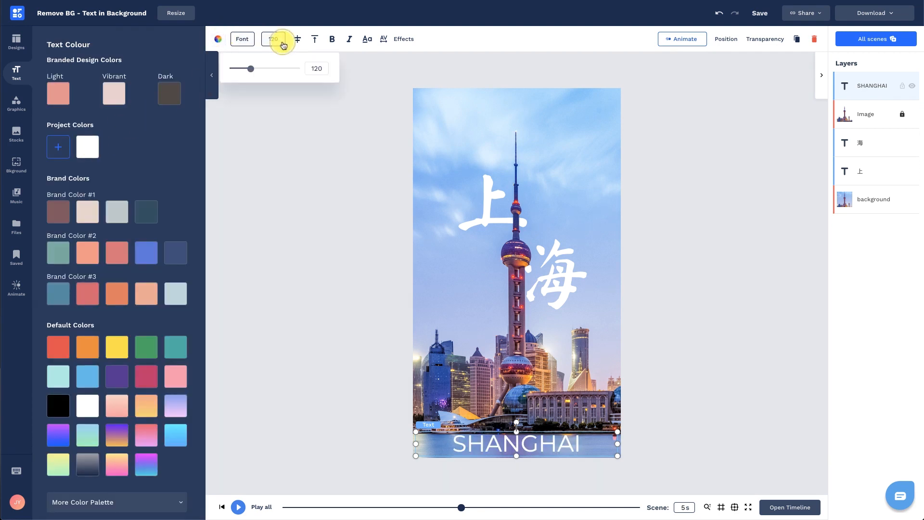
pyautogui.click(383, 40)
pyautogui.doubleClick(444, 64)
pyautogui.write('30')
pyautogui.moveTo(531, 438); pyautogui.dragTo(539, 447)
pyautogui.click(685, 387)
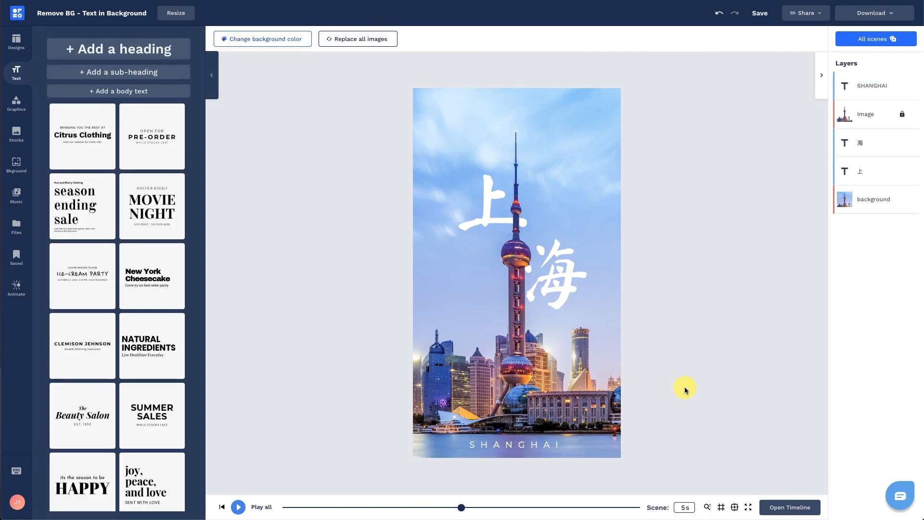